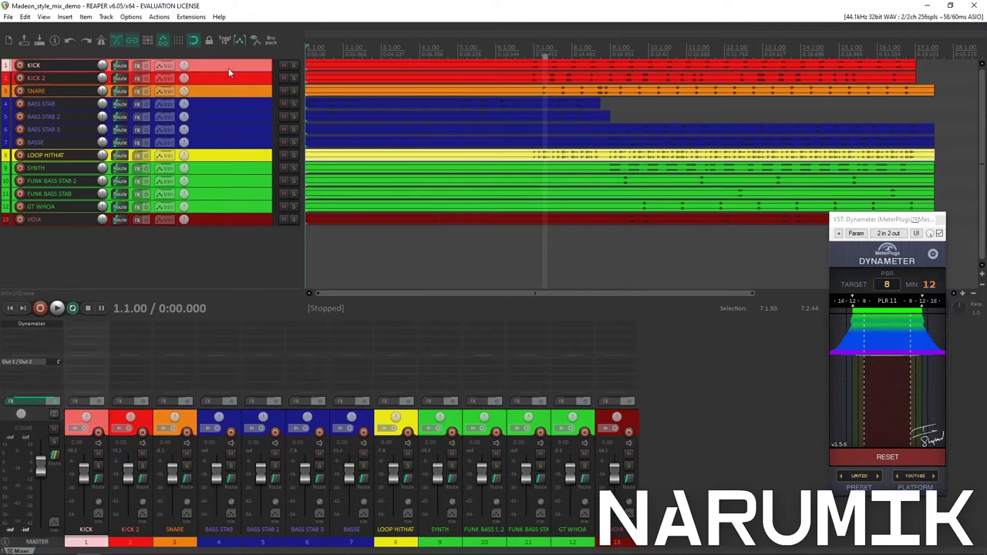
Step: Enlarge the KICK and KICK 2 tracks and place the edit cursor at 6.4.85, just before the first kick hits
{"action": "left_click_drag", "start_coordinate": [225, 71], "coordinate": [235, 189]}
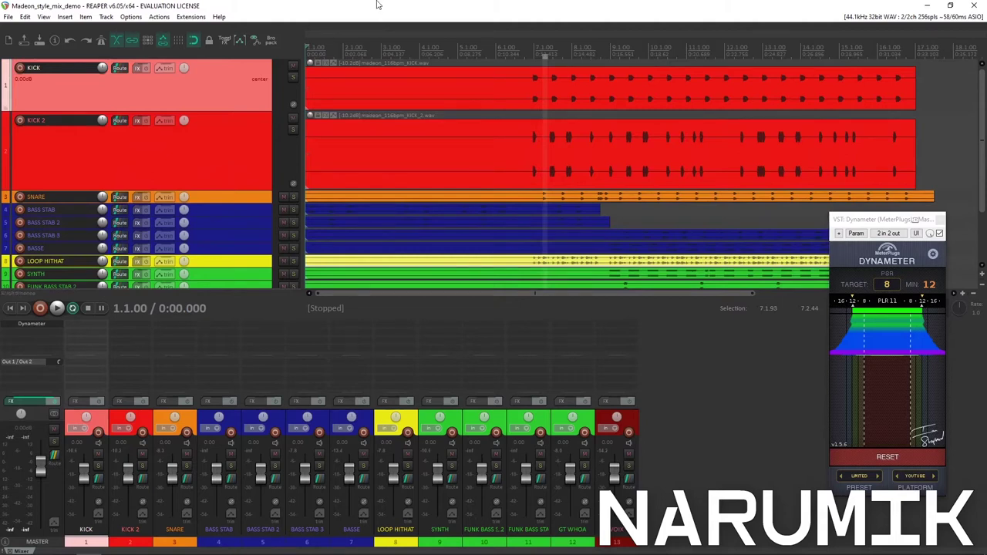
{"action": "left_click", "coordinate": [525, 48]}
{"action": "scroll", "coordinate": [555, 49], "scroll_direction": "up", "scroll_amount": 4}
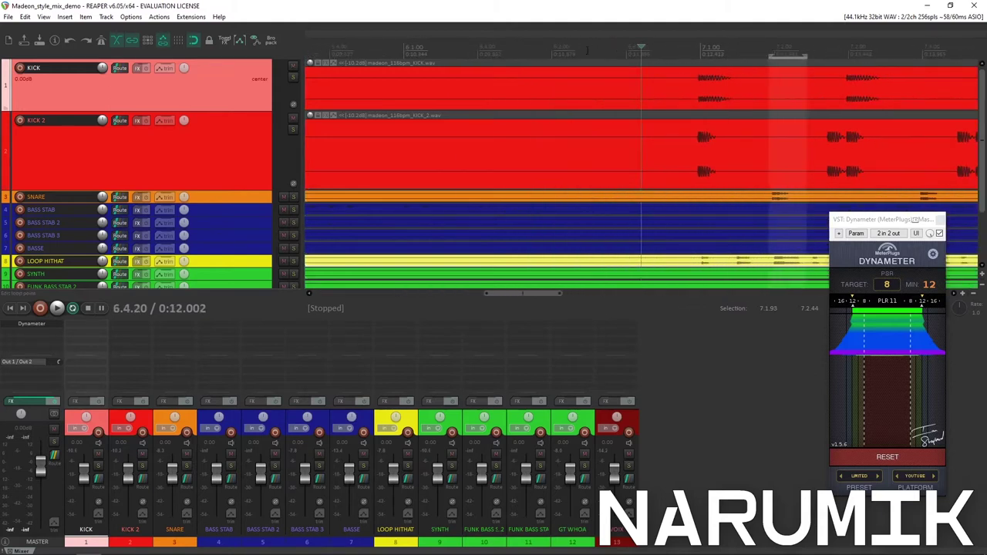
{"action": "scroll", "coordinate": [718, 52], "scroll_direction": "up", "scroll_amount": 3}
{"action": "left_click", "coordinate": [736, 45]}
{"action": "scroll", "coordinate": [546, 75], "scroll_direction": "down", "scroll_amount": 5}
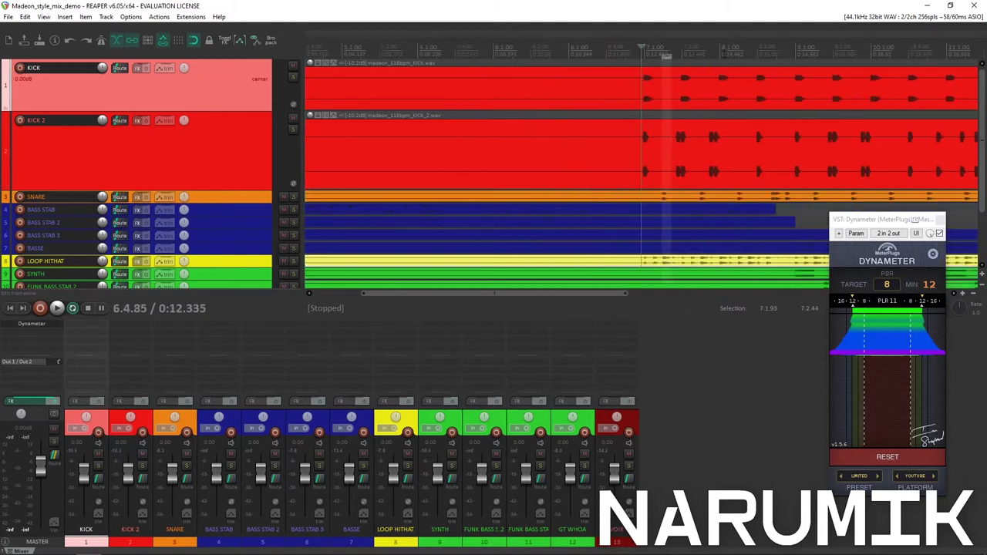
{"action": "scroll", "coordinate": [570, 152], "scroll_direction": "up", "scroll_amount": 6}
{"action": "scroll", "coordinate": [601, 161], "scroll_direction": "down", "scroll_amount": 7}
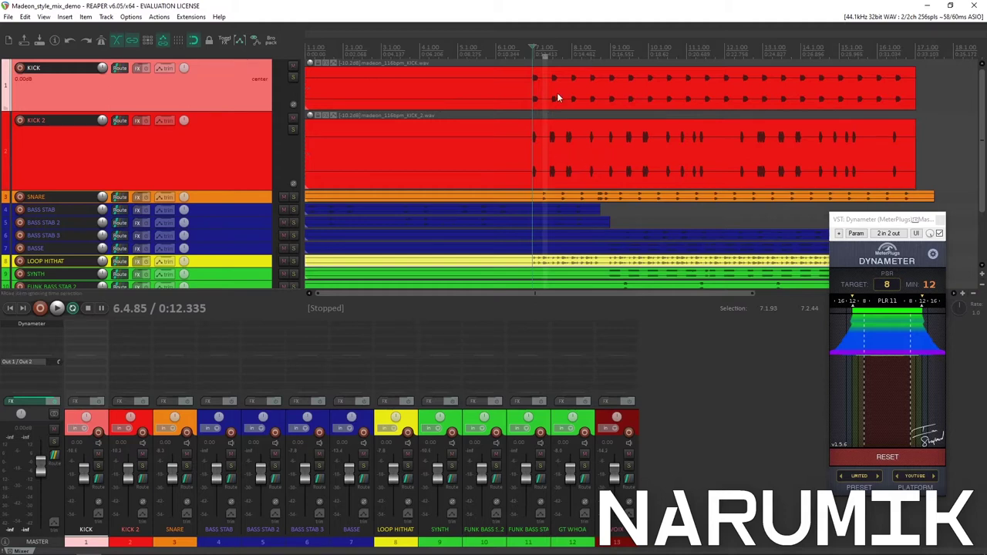
Step: Look over the waveforms of all tracks in the arrangement, from KICK to VOIX
{"action": "scroll", "coordinate": [637, 182], "scroll_direction": "up", "scroll_amount": 5}
{"action": "scroll", "coordinate": [637, 182], "scroll_direction": "down", "scroll_amount": 10}
{"action": "scroll", "coordinate": [510, 175], "scroll_direction": "up", "scroll_amount": 3}
{"action": "scroll", "coordinate": [510, 175], "scroll_direction": "up", "scroll_amount": 4, "text": "ctrl"}
{"action": "scroll", "coordinate": [510, 176], "scroll_direction": "down", "scroll_amount": 5, "text": "ctrl"}
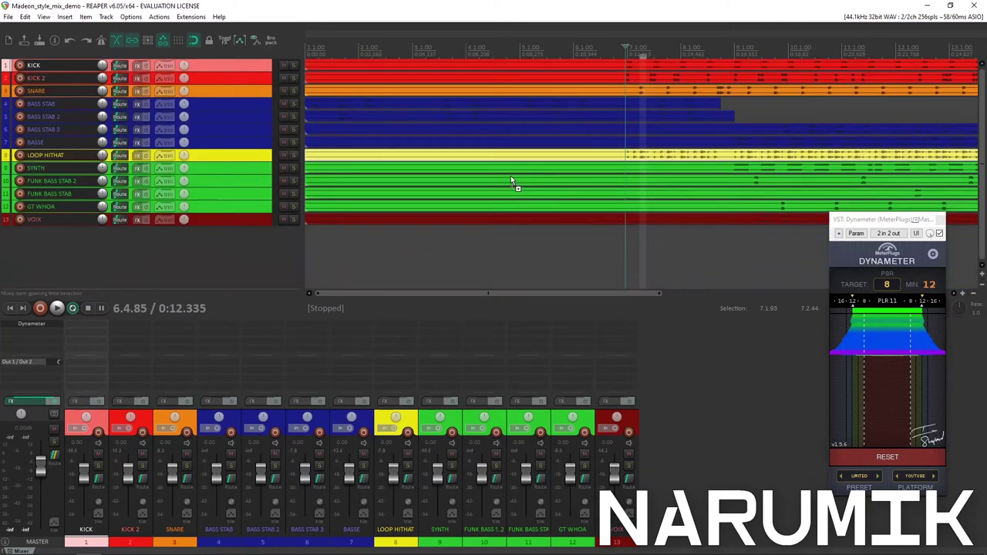
{"action": "scroll", "coordinate": [510, 176], "scroll_direction": "up", "scroll_amount": 2, "text": "ctrl"}
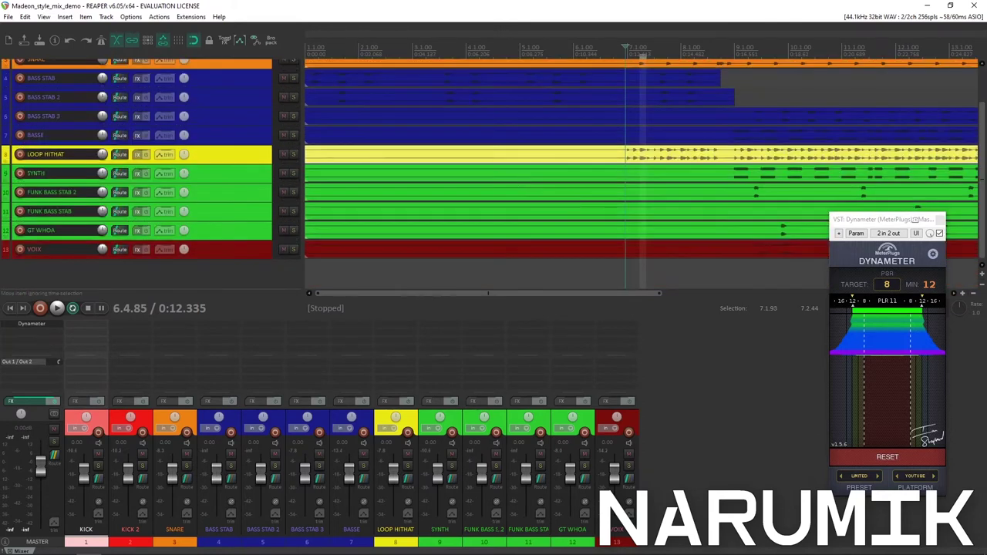
{"action": "mouse_move", "coordinate": [980, 154]}
{"action": "left_mouse_down"}
{"action": "mouse_move", "coordinate": [980, 89]}
{"action": "mouse_move", "coordinate": [970, 195]}
{"action": "mouse_move", "coordinate": [971, 172]}
{"action": "left_mouse_up"}
{"action": "scroll", "coordinate": [971, 174], "scroll_direction": "up", "scroll_amount": 2}
{"action": "scroll", "coordinate": [964, 201], "scroll_direction": "down", "scroll_amount": 2}
{"action": "scroll", "coordinate": [963, 193], "scroll_direction": "up", "scroll_amount": 2}
{"action": "scroll", "coordinate": [958, 178], "scroll_direction": "down", "scroll_amount": 2}
{"action": "scroll", "coordinate": [955, 176], "scroll_direction": "up", "scroll_amount": 2}
{"action": "scroll", "coordinate": [956, 170], "scroll_direction": "down", "scroll_amount": 2}
{"action": "scroll", "coordinate": [958, 155], "scroll_direction": "up", "scroll_amount": 2}
{"action": "scroll", "coordinate": [960, 146], "scroll_direction": "down", "scroll_amount": 2}
{"action": "scroll", "coordinate": [966, 114], "scroll_direction": "up", "scroll_amount": 2}
{"action": "scroll", "coordinate": [964, 117], "scroll_direction": "down", "scroll_amount": 2}
{"action": "scroll", "coordinate": [957, 124], "scroll_direction": "up", "scroll_amount": 2}
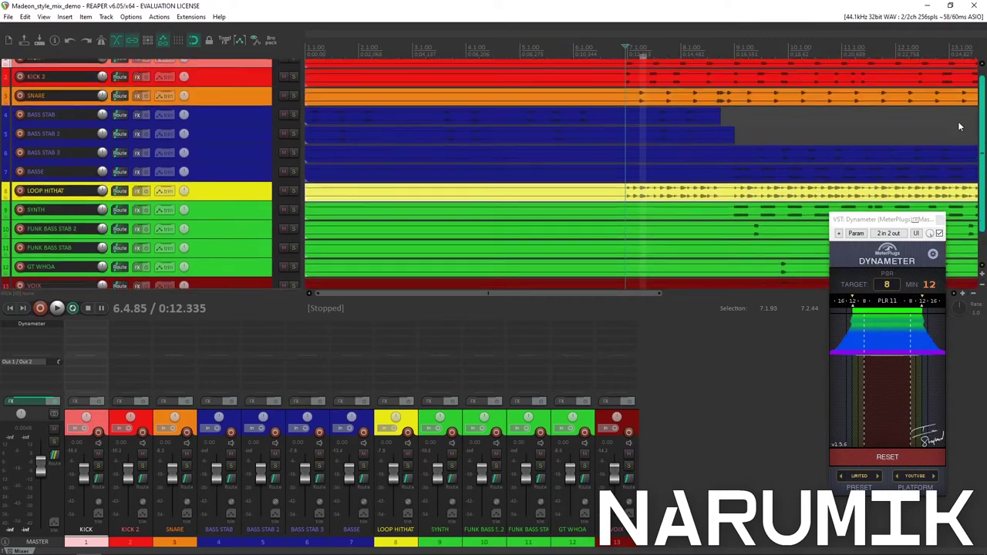
{"action": "scroll", "coordinate": [799, 102], "scroll_direction": "down", "scroll_amount": 2, "text": "ctrl"}
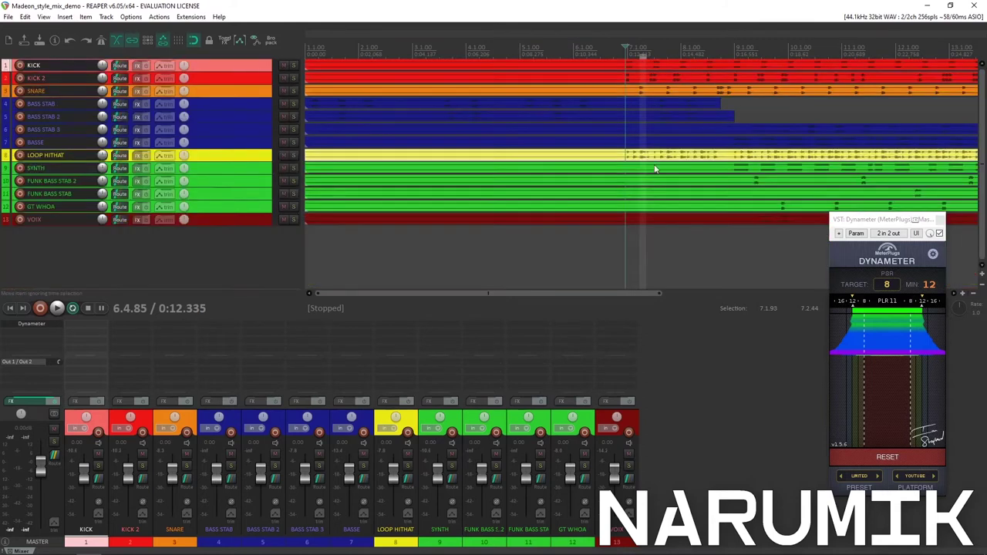
Step: Place the edit cursor at 6.4.78, just before the first kick hits
{"action": "scroll", "coordinate": [650, 175], "scroll_direction": "down", "scroll_amount": 3}
{"action": "left_click", "coordinate": [557, 51]}
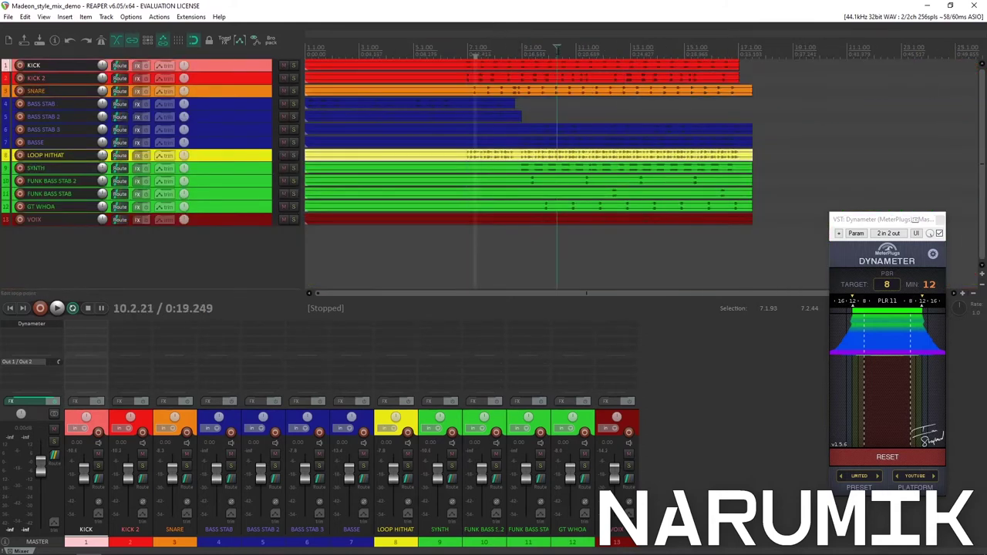
{"action": "left_click", "coordinate": [570, 51]}
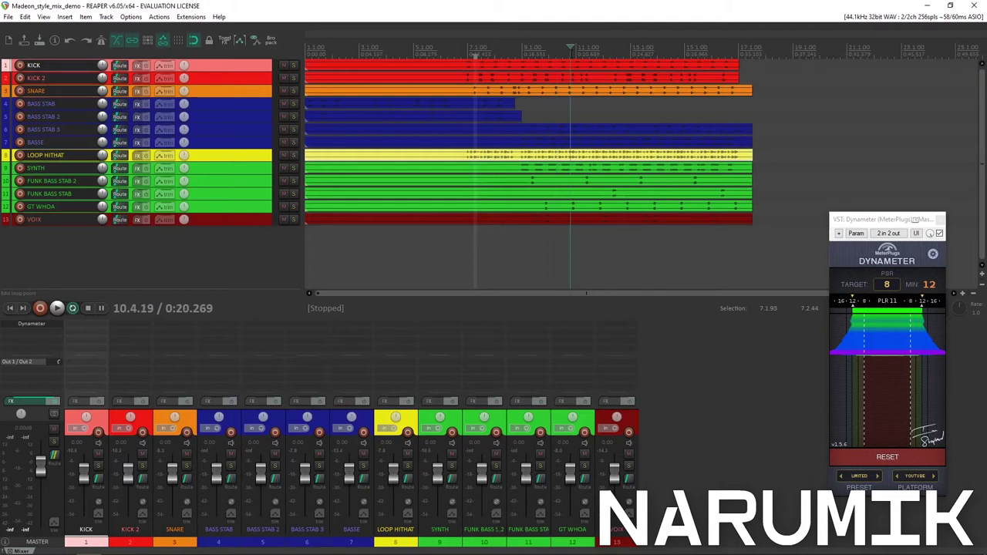
{"action": "left_click", "coordinate": [465, 48]}
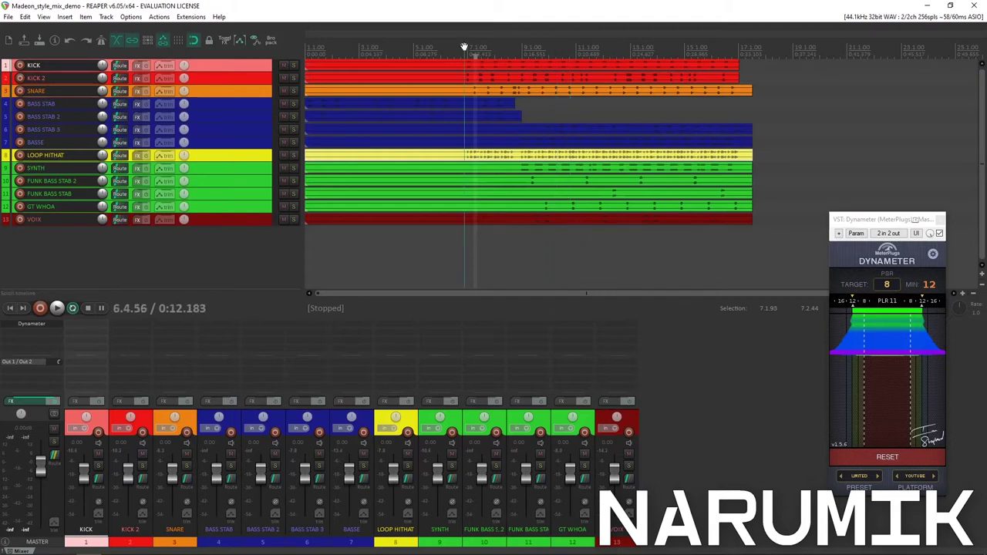
{"action": "left_click", "coordinate": [465, 49]}
{"action": "scroll", "coordinate": [467, 49], "scroll_direction": "up", "scroll_amount": 5}
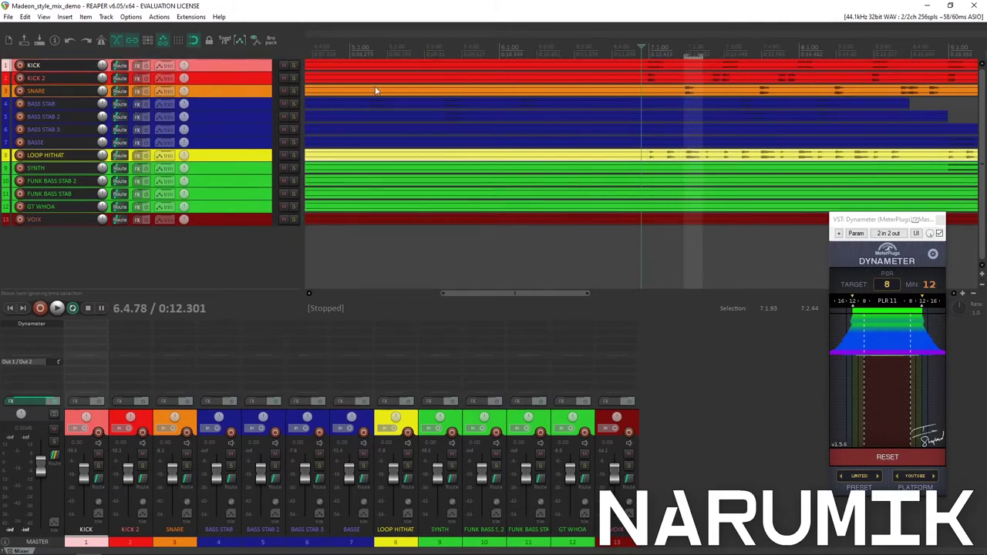
Step: Enlarge the KICK and KICK 2 tracks, select the KICK 2 audio item and compare the onsets of their first hits
{"action": "left_click", "coordinate": [234, 80]}
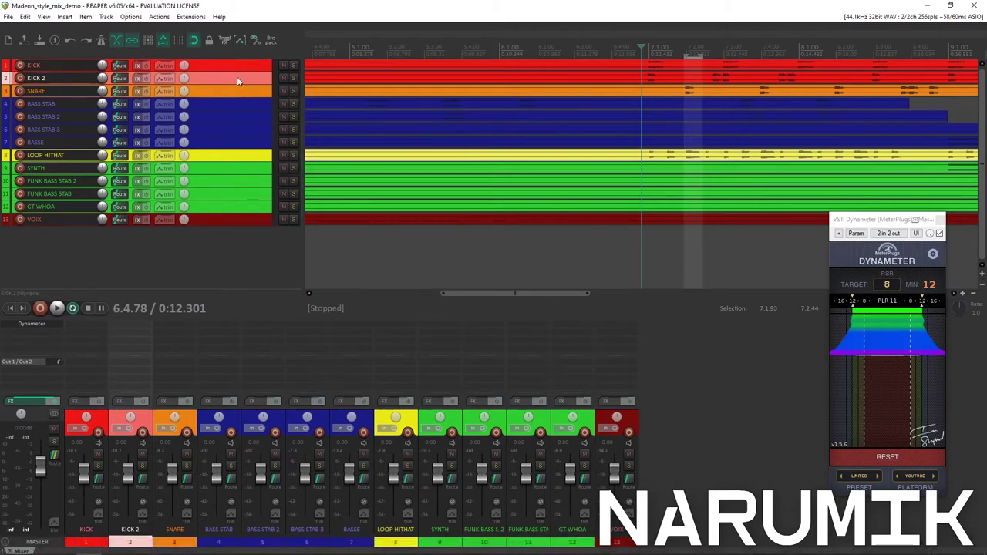
{"action": "left_click_drag", "start_coordinate": [237, 72], "coordinate": [243, 224]}
{"action": "left_click", "coordinate": [652, 175]}
{"action": "scroll", "coordinate": [653, 175], "scroll_direction": "up", "scroll_amount": 6}
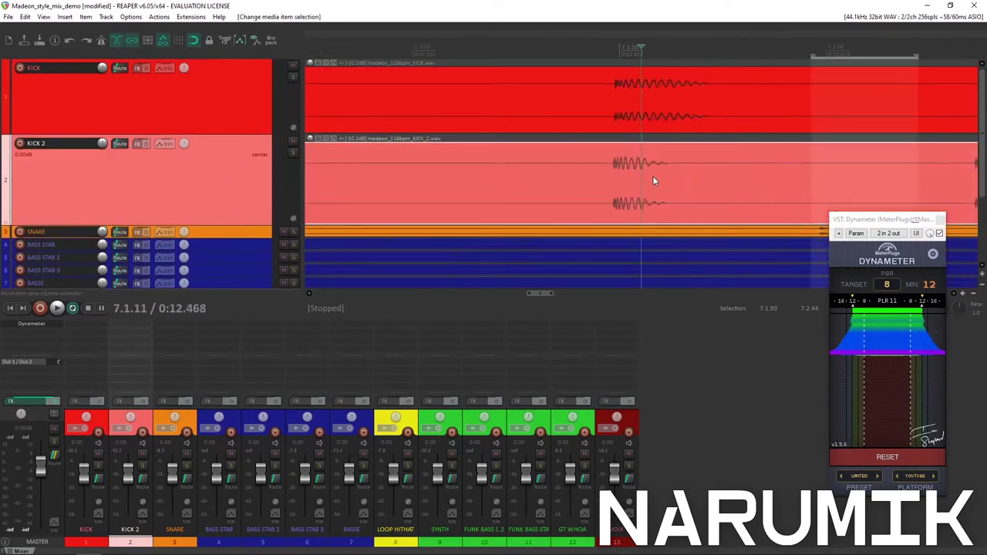
{"action": "scroll", "coordinate": [601, 181], "scroll_direction": "up", "scroll_amount": 3}
{"action": "scroll", "coordinate": [681, 173], "scroll_direction": "down", "scroll_amount": 2}
Step: Close the Dynameter plugin window and hide the mixer so the arrangement fills the screen
{"action": "left_click", "coordinate": [939, 219]}
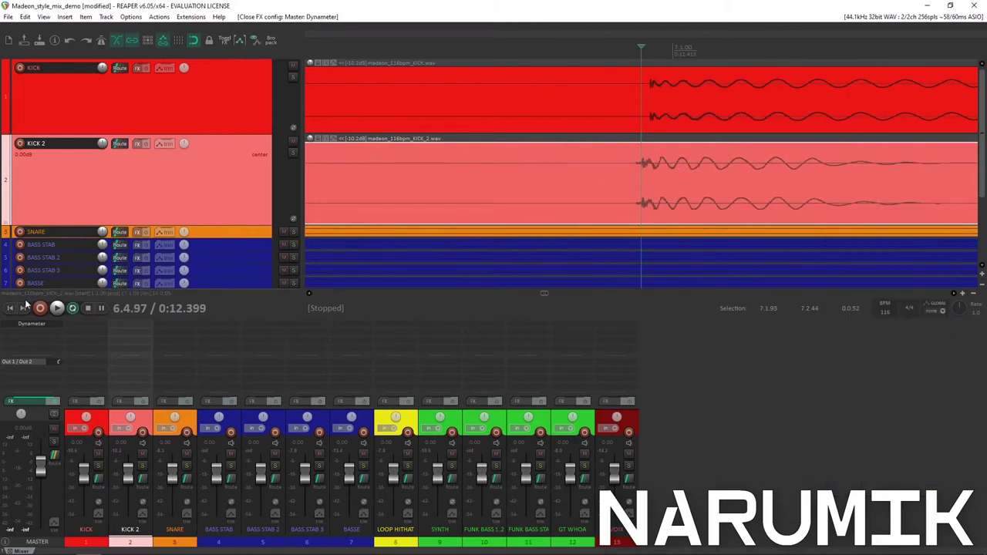
{"action": "right_click", "coordinate": [275, 306]}
{"action": "left_click", "coordinate": [256, 291]}
{"action": "right_click", "coordinate": [255, 292]}
{"action": "left_click", "coordinate": [321, 303]}
{"action": "key", "text": "ctrl+m"}
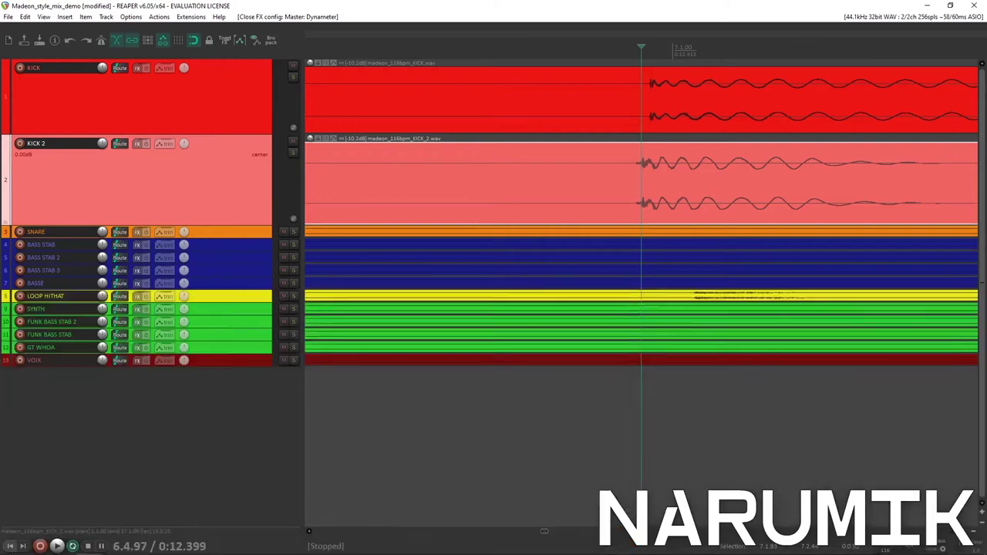
Step: Examine the first KICK and KICK 2 hits around measure 7 with the tracks enlarged
{"action": "scroll", "coordinate": [516, 209], "scroll_direction": "down", "scroll_amount": 5}
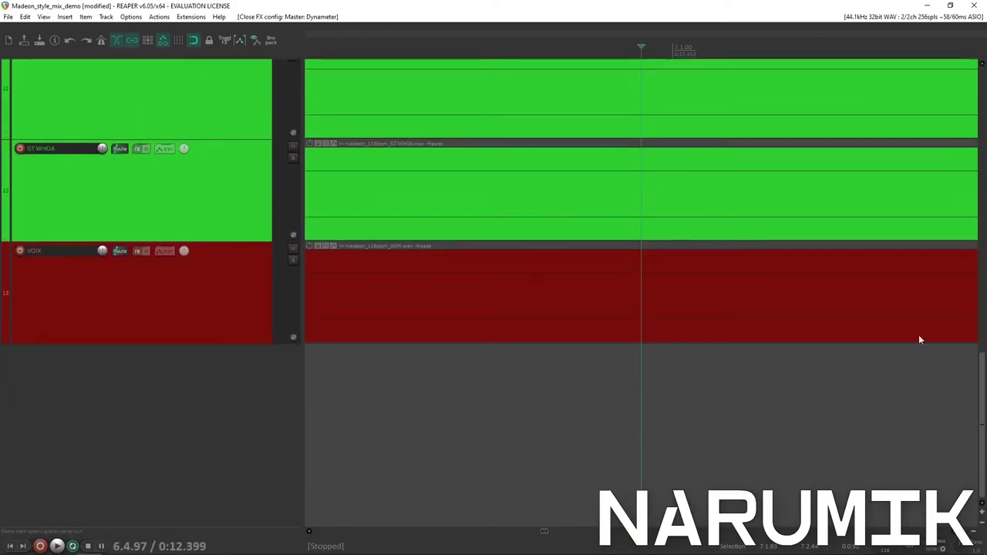
{"action": "left_click_drag", "start_coordinate": [982, 416], "coordinate": [977, 82]}
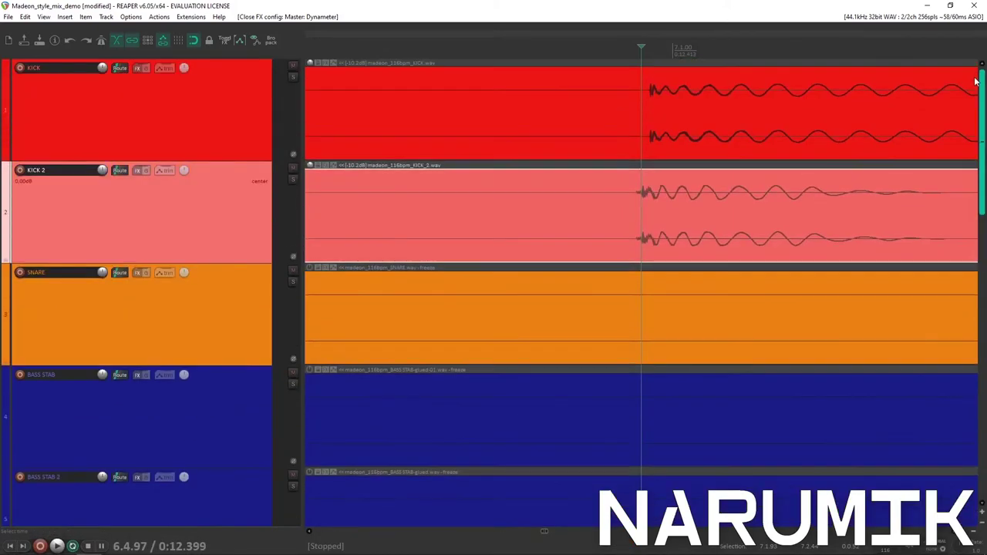
{"action": "scroll", "coordinate": [769, 150], "scroll_direction": "up", "scroll_amount": 6}
{"action": "scroll", "coordinate": [711, 221], "scroll_direction": "down", "scroll_amount": 6}
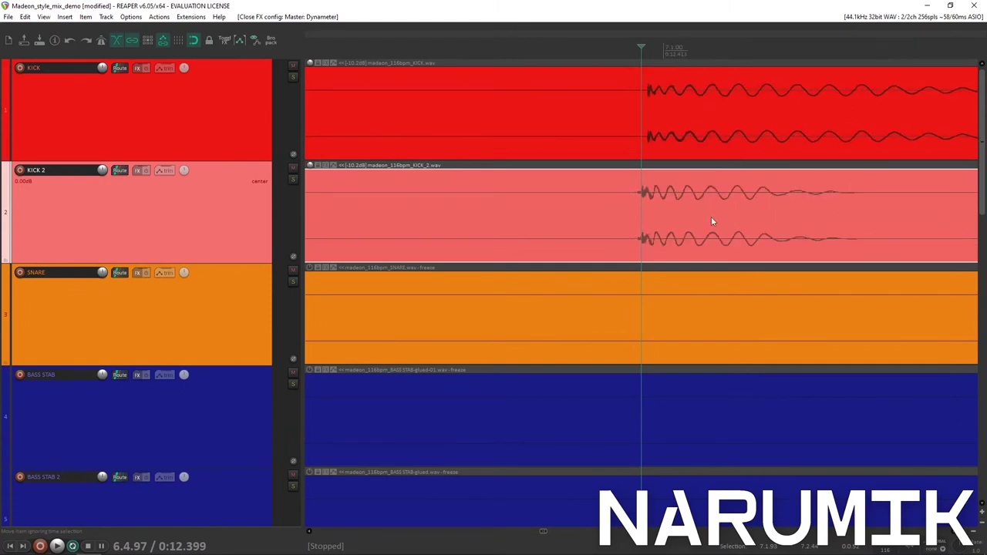
{"action": "scroll", "coordinate": [650, 228], "scroll_direction": "down", "scroll_amount": 6}
{"action": "scroll", "coordinate": [649, 198], "scroll_direction": "down", "scroll_amount": 4}
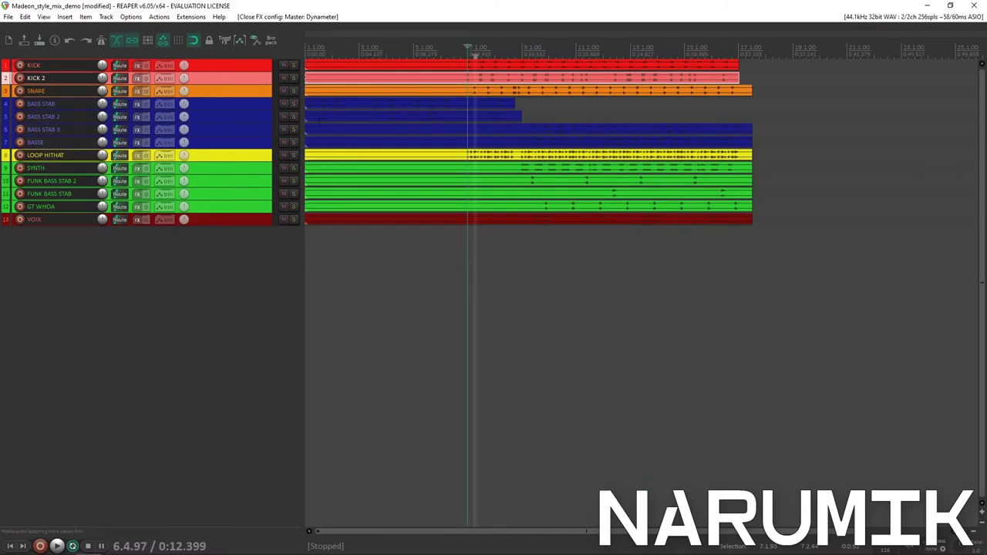
Step: Select the KICK audio item and compare the timing of its first hit with that of KICK 2
{"action": "left_click", "coordinate": [223, 64]}
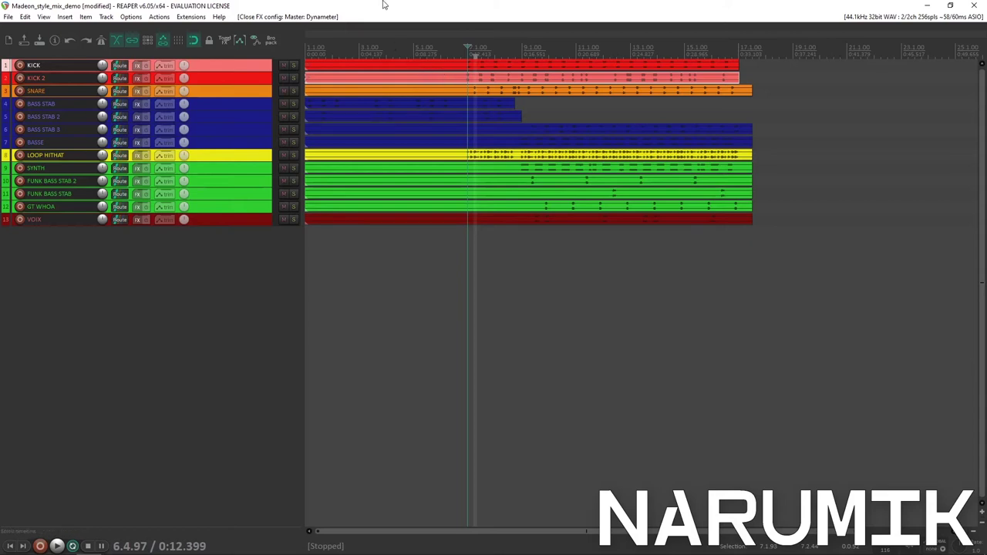
{"action": "scroll", "coordinate": [522, 73], "scroll_direction": "up", "scroll_amount": 2}
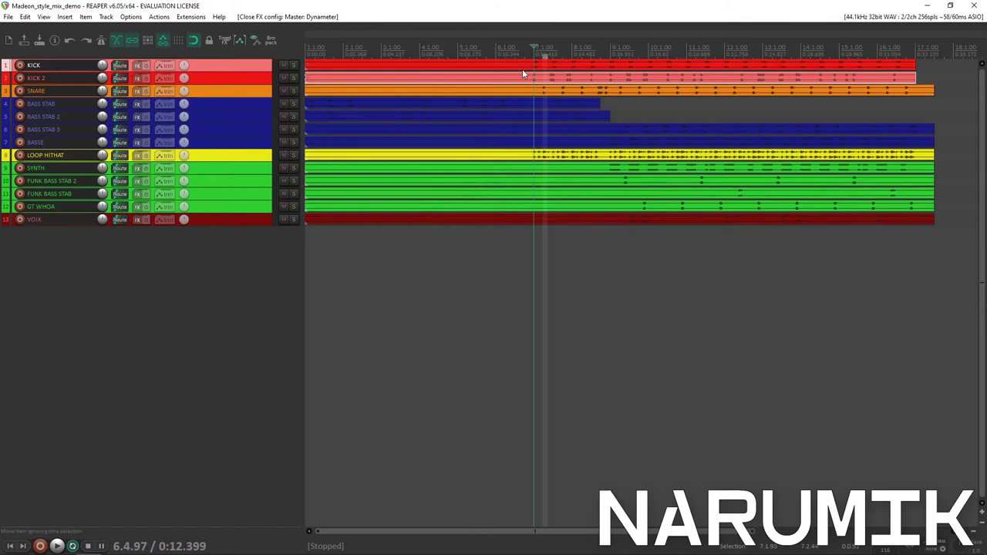
{"action": "left_click", "coordinate": [253, 80]}
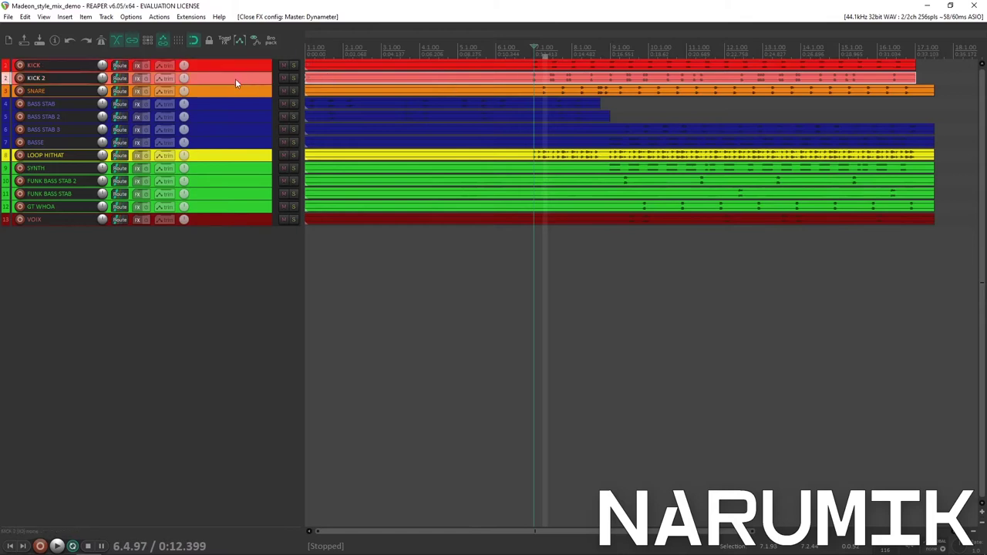
{"action": "scroll", "coordinate": [600, 100], "scroll_direction": "up", "scroll_amount": 4}
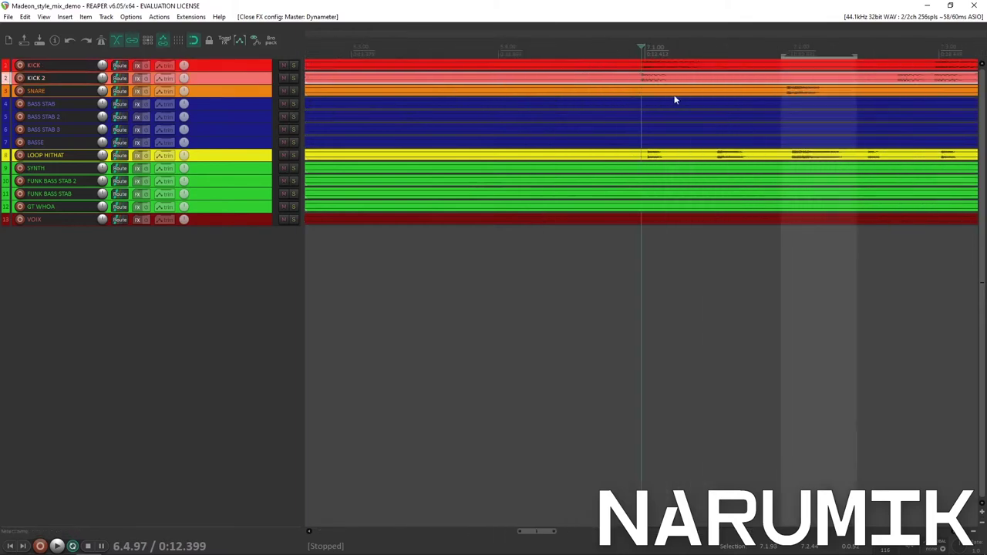
{"action": "scroll", "coordinate": [675, 100], "scroll_direction": "up", "scroll_amount": 5}
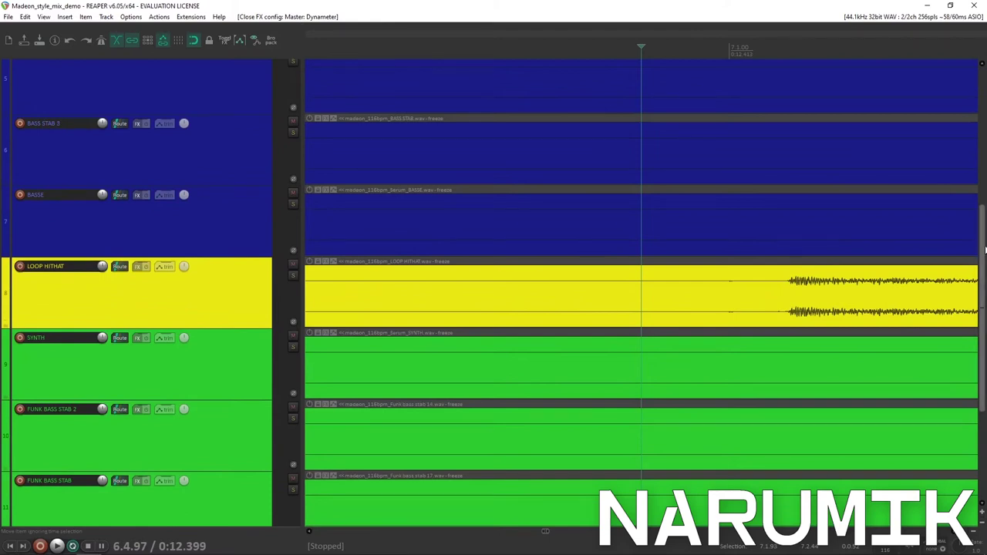
{"action": "scroll", "coordinate": [985, 248], "scroll_direction": "up", "scroll_amount": 5}
{"action": "left_click", "coordinate": [664, 106]}
{"action": "scroll", "coordinate": [665, 106], "scroll_direction": "up", "scroll_amount": 3}
{"action": "scroll", "coordinate": [664, 106], "scroll_direction": "up", "scroll_amount": 5}
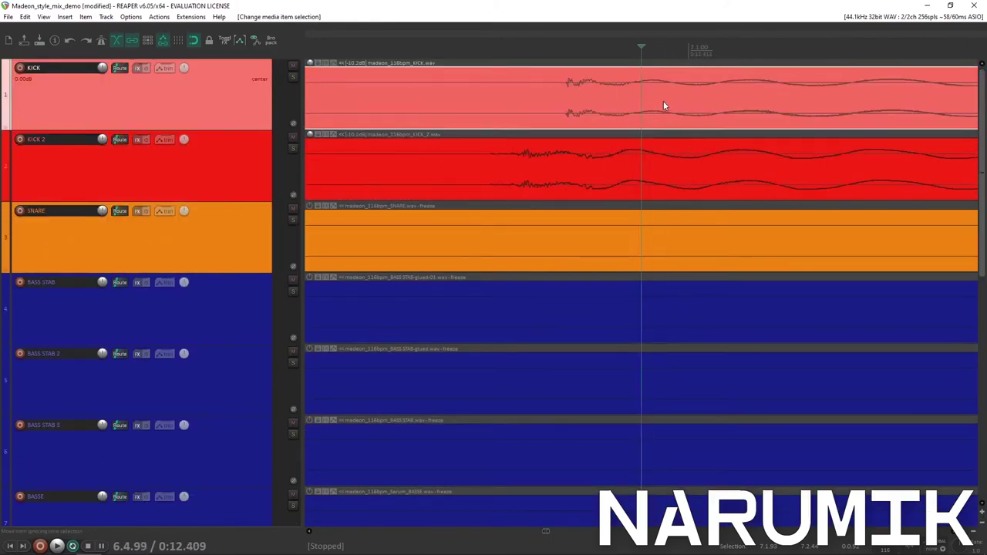
{"action": "scroll", "coordinate": [614, 103], "scroll_direction": "up", "scroll_amount": 5}
{"action": "scroll", "coordinate": [643, 116], "scroll_direction": "up", "scroll_amount": 5}
{"action": "scroll", "coordinate": [684, 72], "scroll_direction": "up", "scroll_amount": 3}
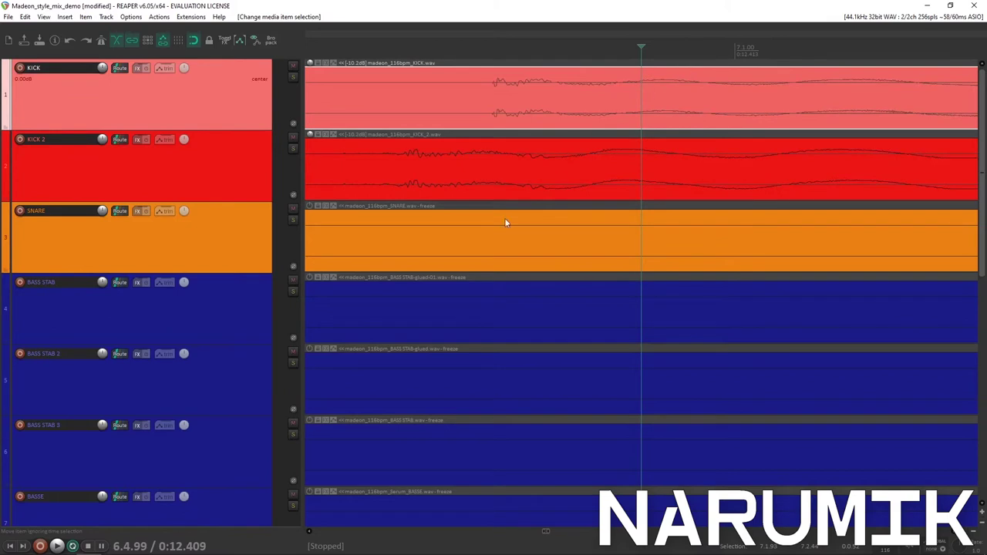
Step: Return the edit cursor to the project start and place it at 7.1.00, beside the first kick hits
{"action": "scroll", "coordinate": [763, 116], "scroll_direction": "down", "scroll_amount": 3}
{"action": "key", "text": "Home"}
{"action": "scroll", "coordinate": [551, 98], "scroll_direction": "down", "scroll_amount": 15}
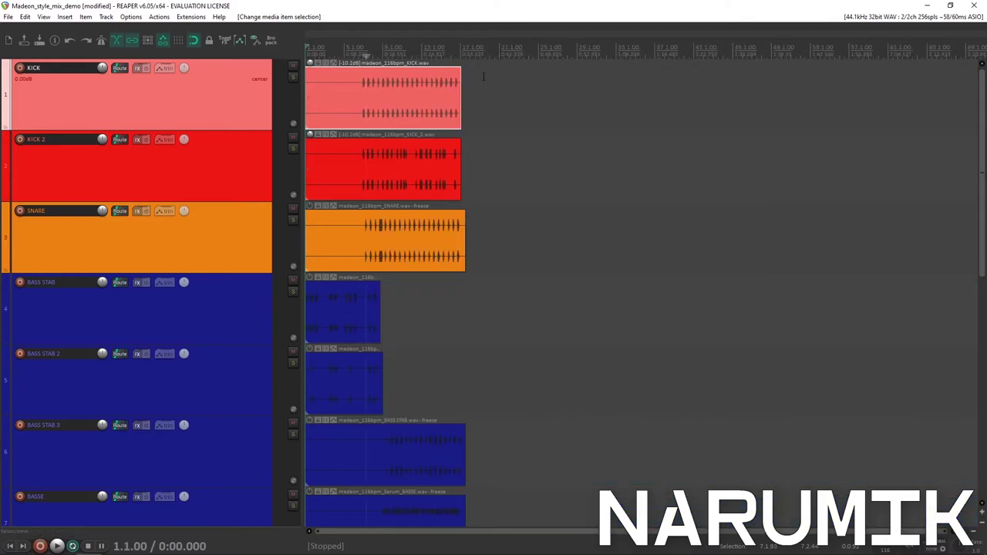
{"action": "scroll", "coordinate": [483, 75], "scroll_direction": "up", "scroll_amount": 5}
{"action": "left_click", "coordinate": [532, 54]}
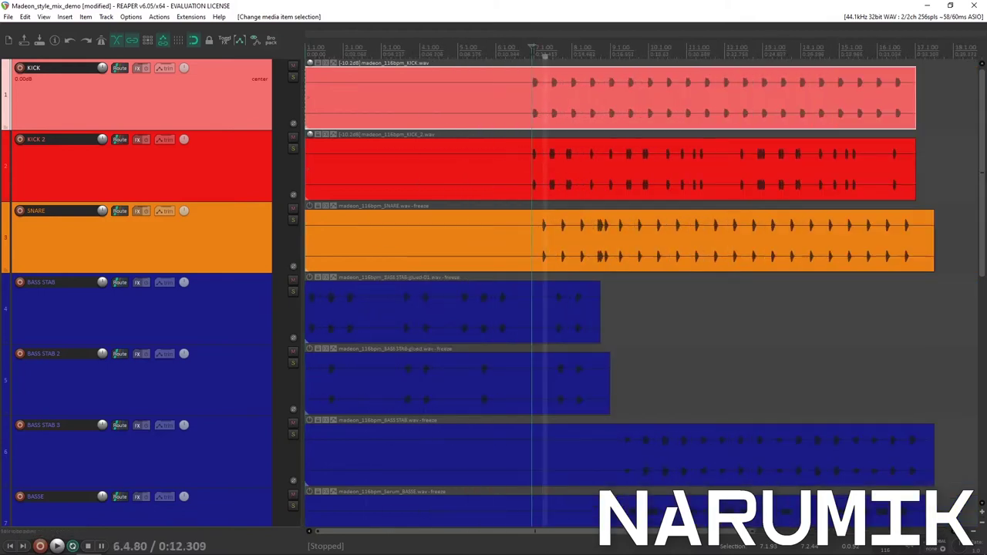
{"action": "scroll", "coordinate": [735, 37], "scroll_direction": "up", "scroll_amount": 6}
{"action": "left_click", "coordinate": [731, 38]}
{"action": "scroll", "coordinate": [718, 97], "scroll_direction": "up", "scroll_amount": 5}
{"action": "scroll", "coordinate": [650, 114], "scroll_direction": "down", "scroll_amount": 4}
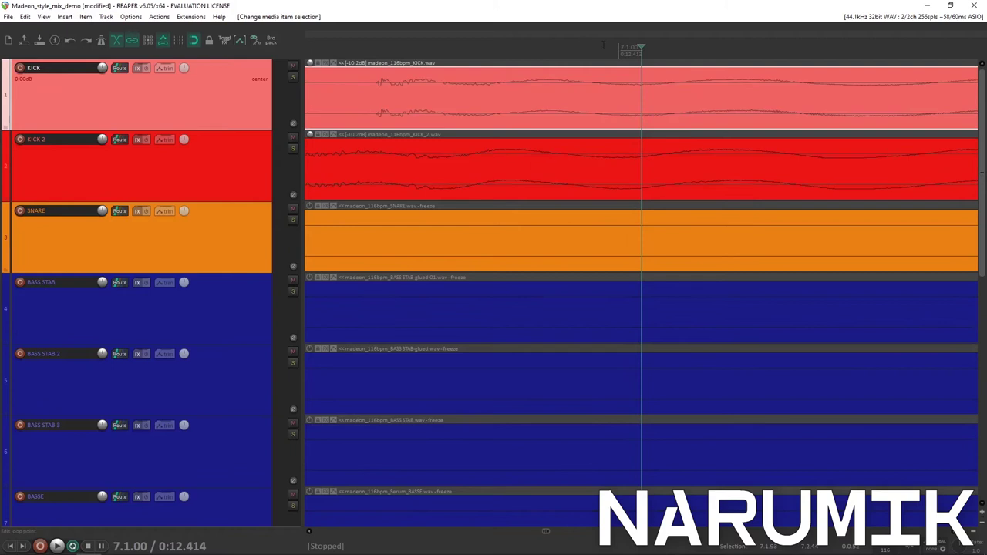
{"action": "scroll", "coordinate": [596, 76], "scroll_direction": "down", "scroll_amount": 3}
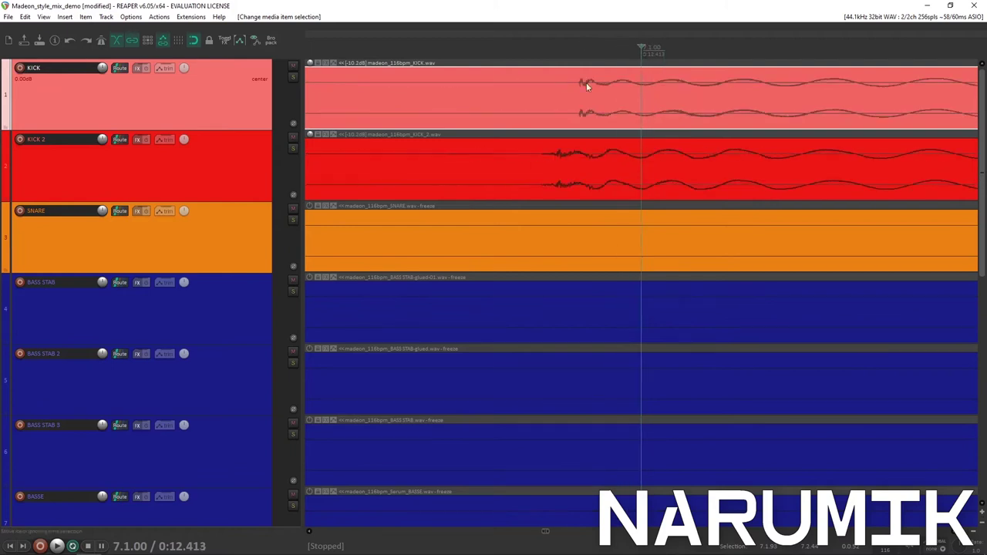
Step: Place the edit cursor at the onset of the first KICK hit, at 6.4.98, and examine the waveform at sample level
{"action": "left_click", "coordinate": [535, 152]}
{"action": "left_click", "coordinate": [591, 109]}
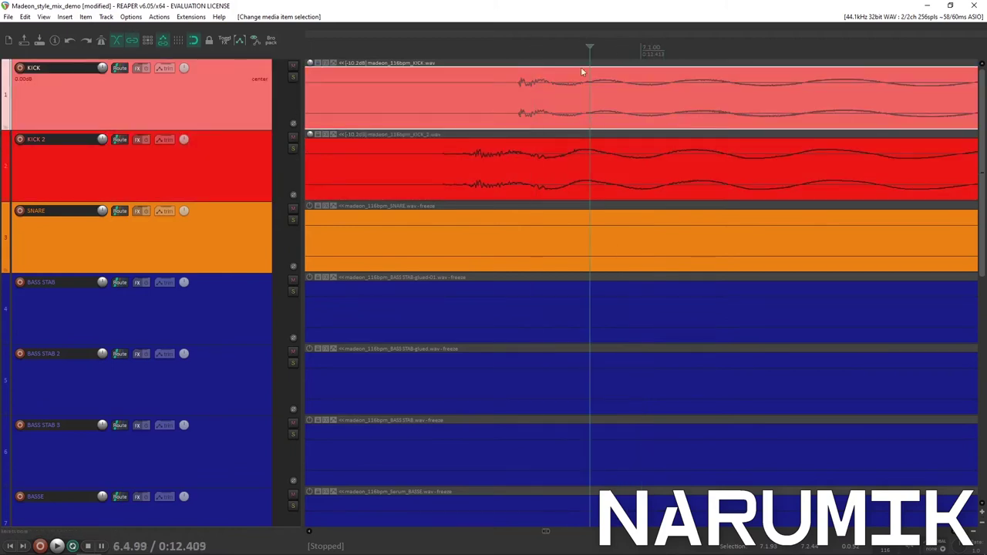
{"action": "scroll", "coordinate": [588, 88], "scroll_direction": "up", "scroll_amount": 2}
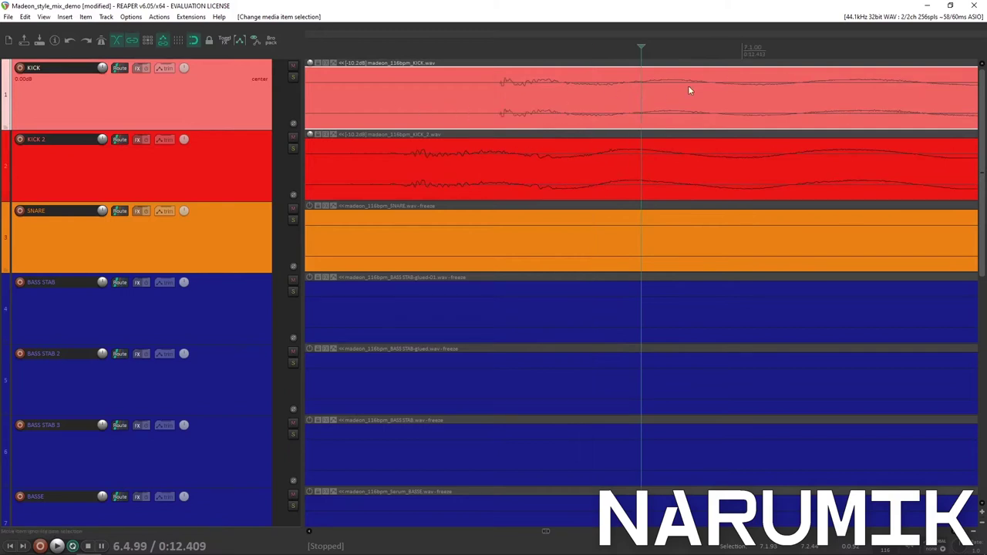
{"action": "scroll", "coordinate": [690, 94], "scroll_direction": "down", "scroll_amount": 2}
{"action": "left_click", "coordinate": [553, 93]}
{"action": "left_click", "coordinate": [570, 87]}
{"action": "scroll", "coordinate": [585, 83], "scroll_direction": "up", "scroll_amount": 2}
{"action": "scroll", "coordinate": [589, 87], "scroll_direction": "up", "scroll_amount": 5}
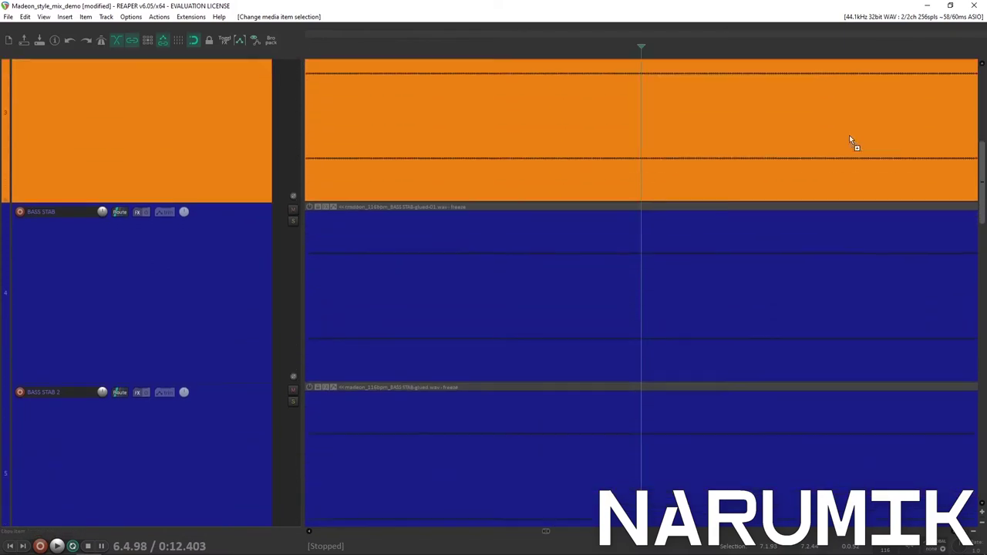
{"action": "left_click_drag", "start_coordinate": [983, 176], "coordinate": [983, 99]}
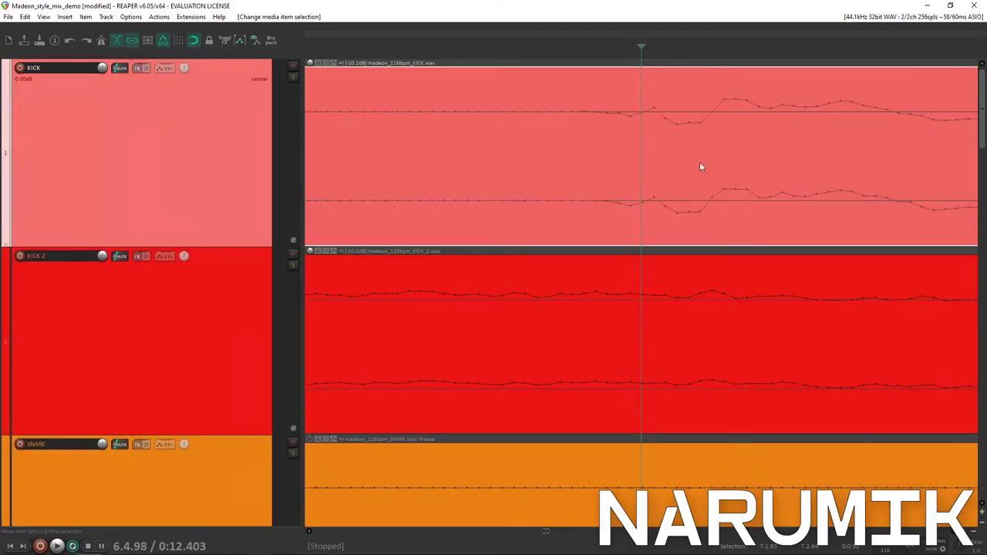
Step: Move the KICK 2 item later so its first hit lines up with the onset of the first KICK hit
{"action": "scroll", "coordinate": [632, 187], "scroll_direction": "down", "scroll_amount": 2}
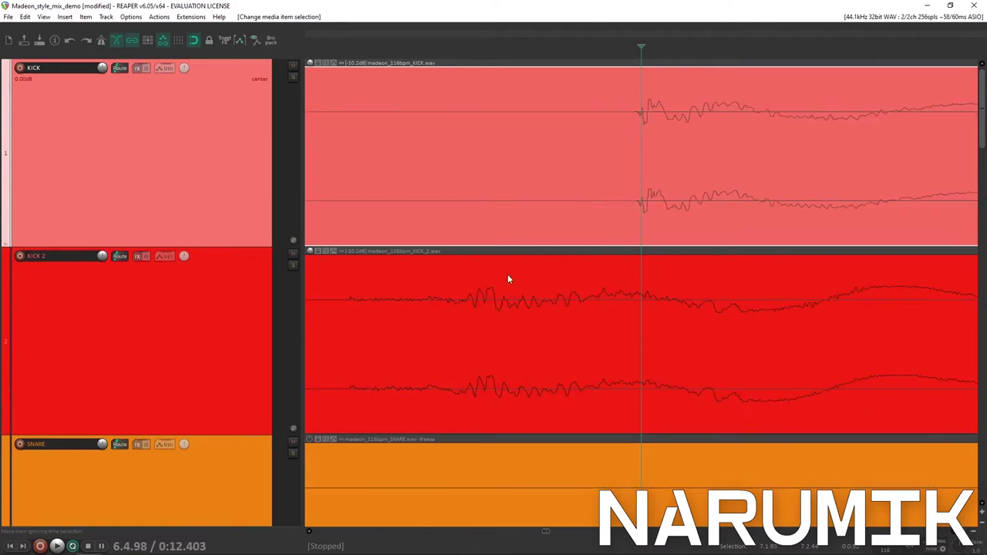
{"action": "left_click_drag", "start_coordinate": [431, 318], "coordinate": [589, 317]}
{"action": "left_click", "coordinate": [647, 303]}
{"action": "scroll", "coordinate": [636, 302], "scroll_direction": "up", "scroll_amount": 8}
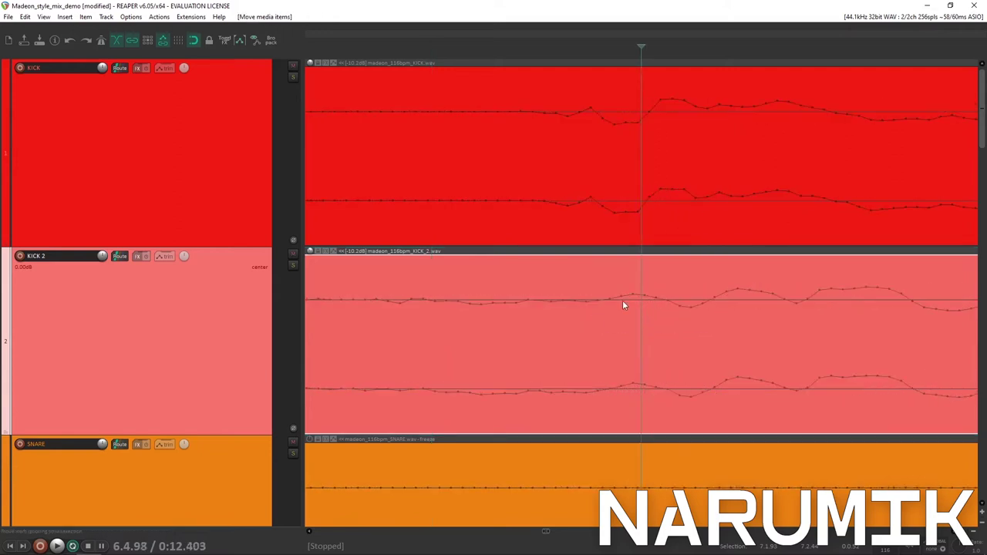
Step: Shift the KICK 2 item slightly later at sample level to refine its alignment with the first KICK hit
{"action": "left_click", "coordinate": [627, 307]}
{"action": "left_click_drag", "start_coordinate": [607, 319], "coordinate": [657, 333]}
{"action": "left_click", "coordinate": [639, 318]}
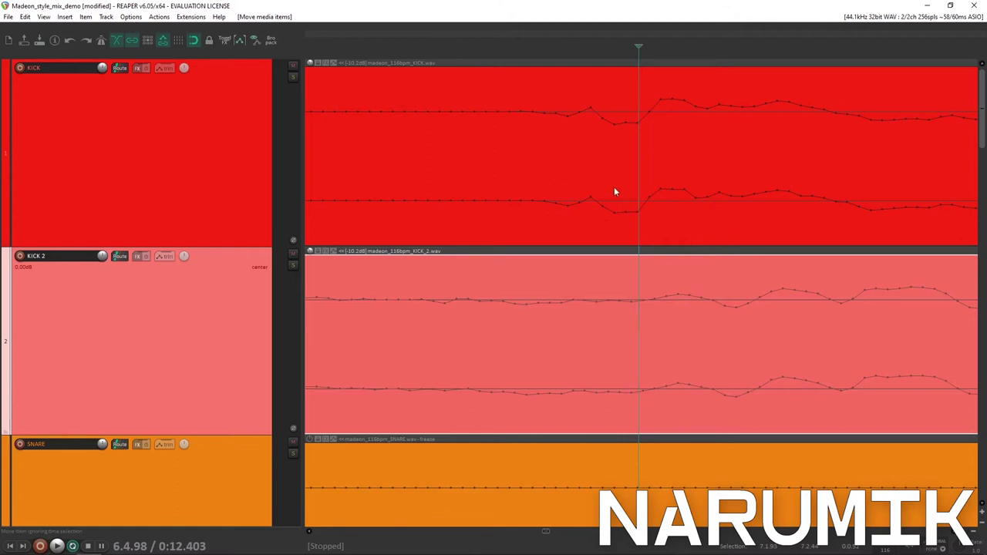
Step: Compare the peaks and zero crossings of the first KICK and KICK 2 hits by placing the edit cursor on matching points
{"action": "scroll", "coordinate": [716, 250], "scroll_direction": "down", "scroll_amount": 3}
{"action": "scroll", "coordinate": [786, 279], "scroll_direction": "up", "scroll_amount": 1}
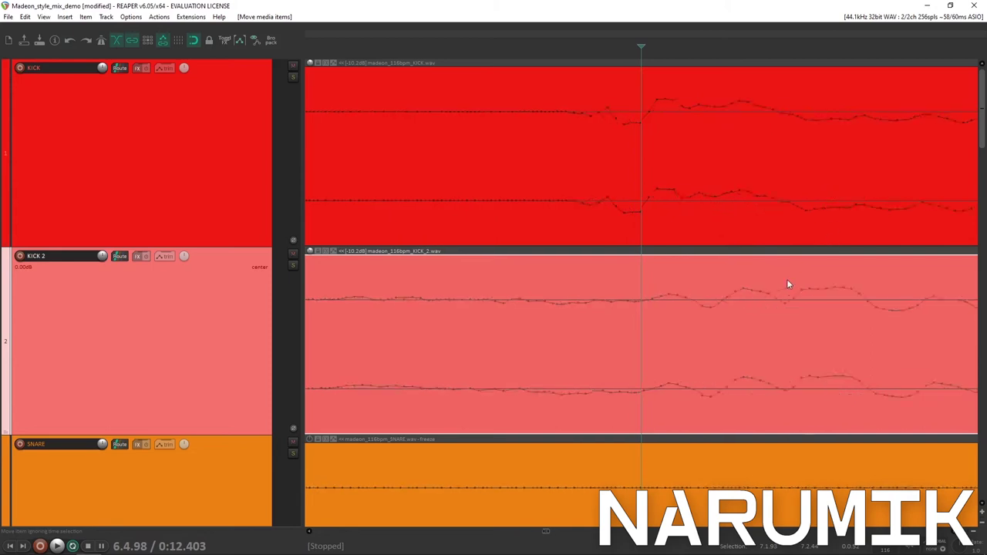
{"action": "left_click", "coordinate": [608, 322]}
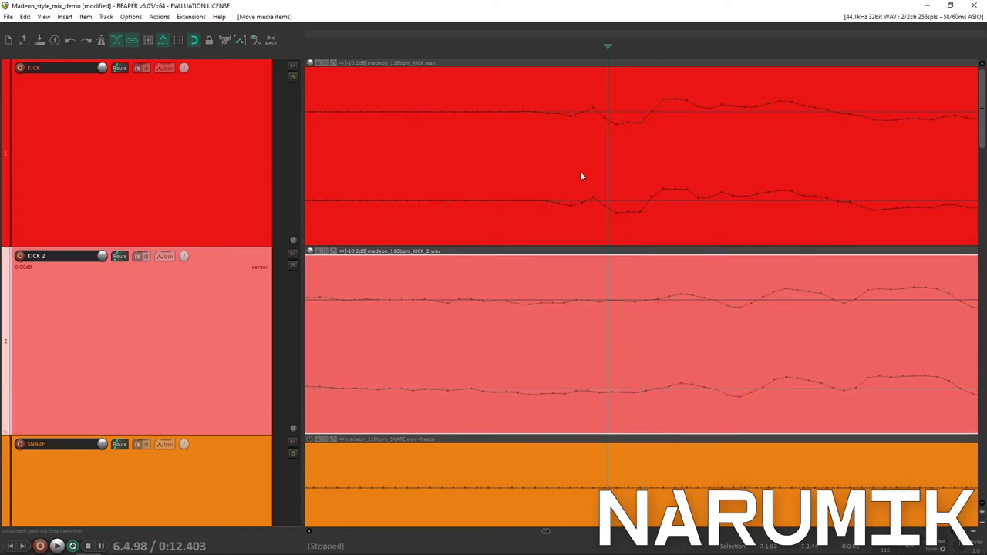
{"action": "left_click", "coordinate": [609, 140]}
{"action": "left_click", "coordinate": [667, 115]}
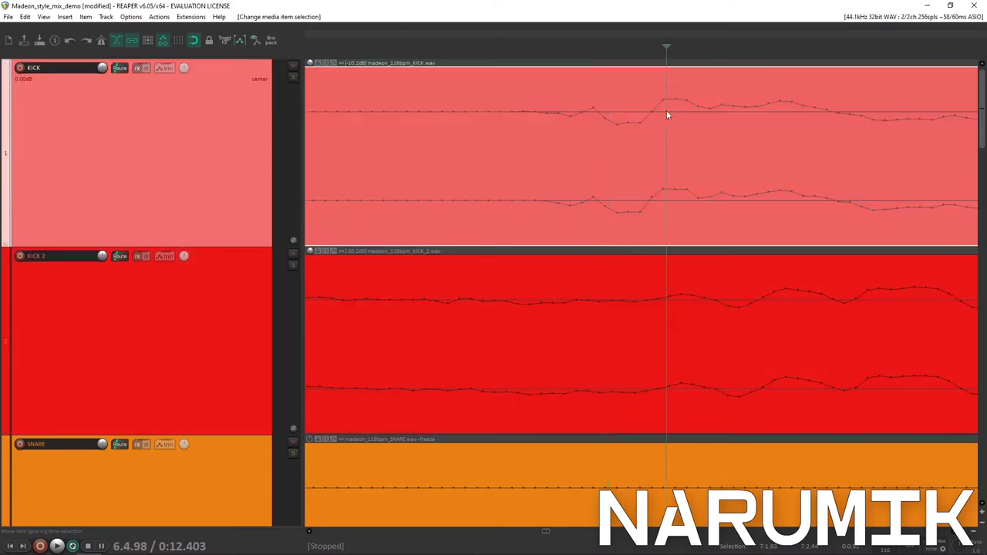
{"action": "left_click", "coordinate": [769, 112]}
{"action": "left_click", "coordinate": [648, 297]}
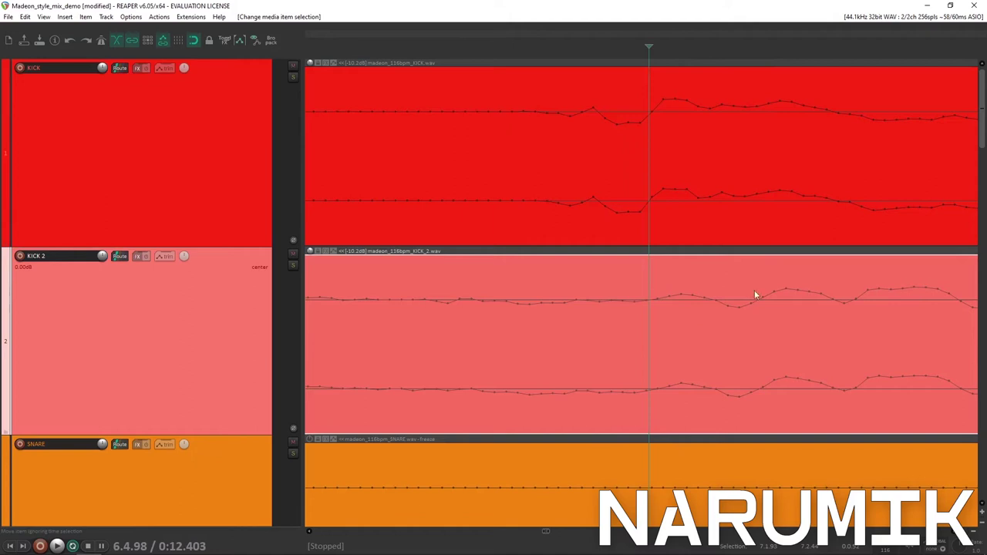
Step: Solo the KICK and KICK 2 tracks and play their first hit together from 6.4.89
{"action": "scroll", "coordinate": [878, 305], "scroll_direction": "down", "scroll_amount": 2}
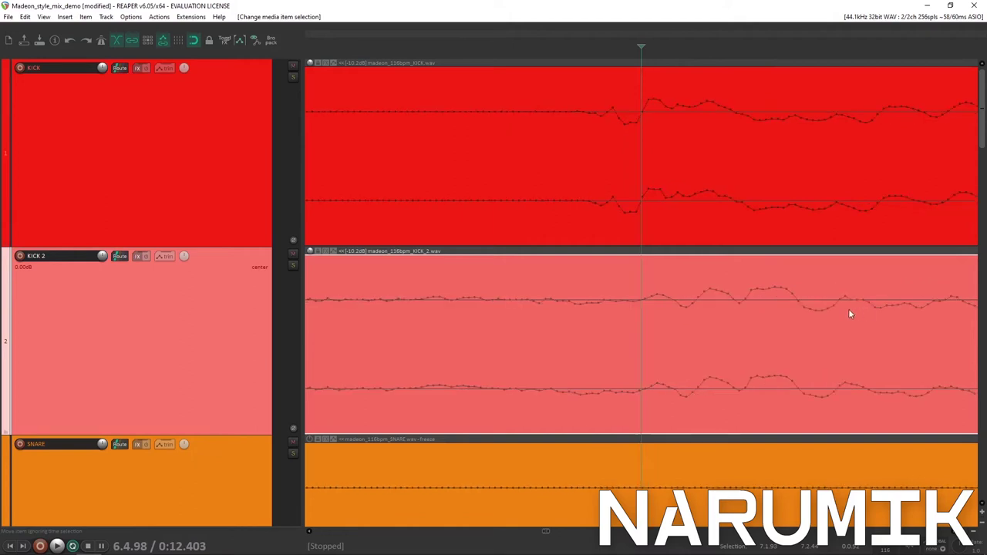
{"action": "scroll", "coordinate": [802, 206], "scroll_direction": "down", "scroll_amount": 1}
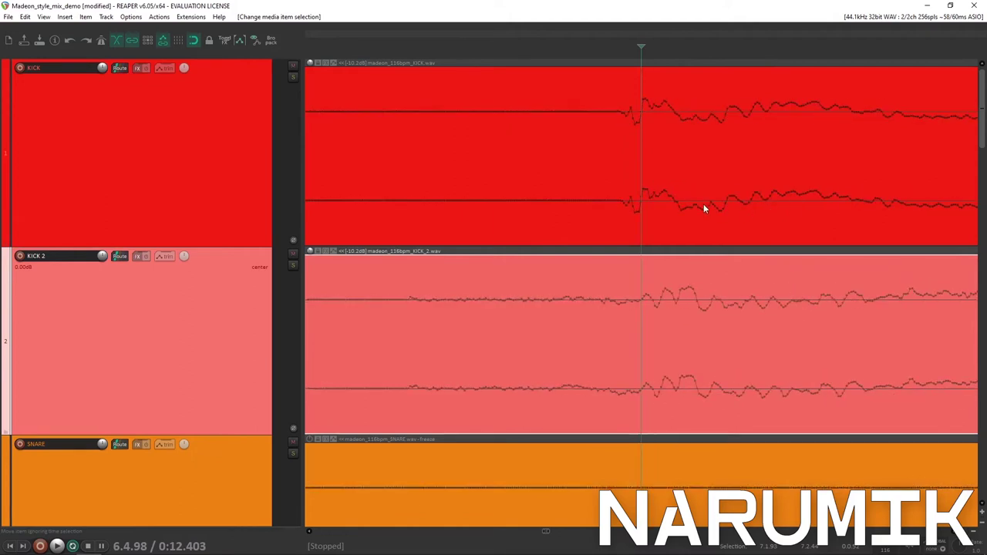
{"action": "scroll", "coordinate": [709, 184], "scroll_direction": "down", "scroll_amount": 2}
{"action": "left_click", "coordinate": [604, 161]}
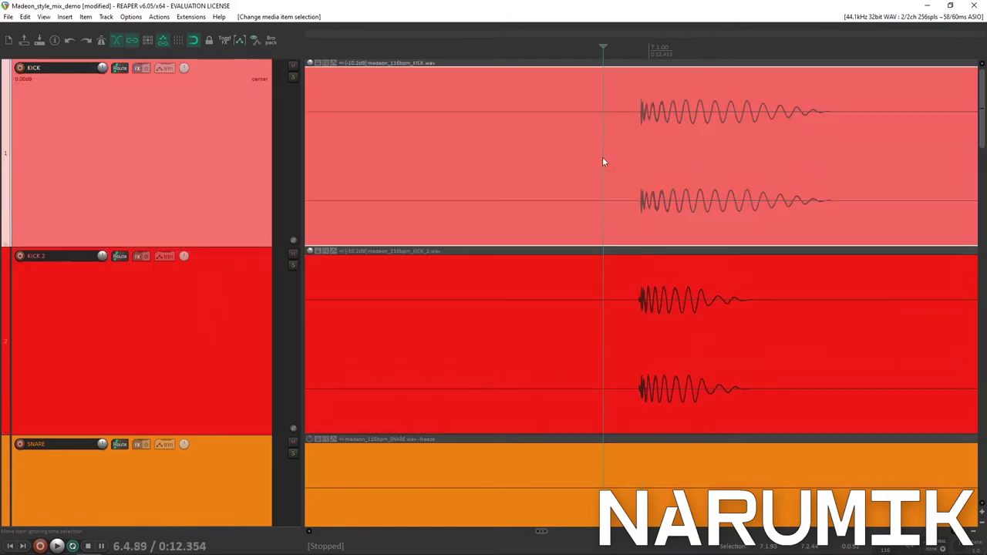
{"action": "left_click", "coordinate": [293, 76]}
{"action": "left_click", "coordinate": [292, 265]}
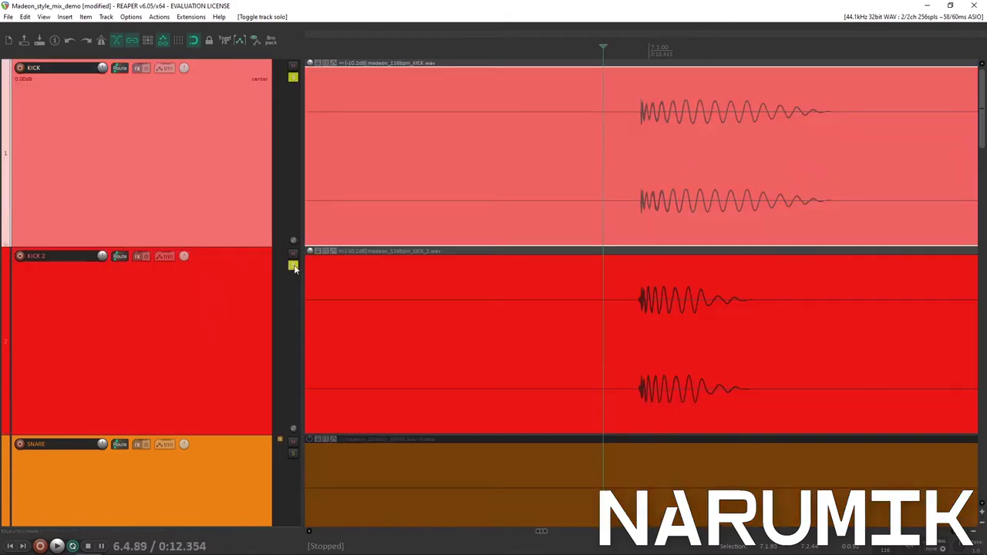
{"action": "key", "text": "space"}
{"action": "key", "text": "space"}
{"action": "key", "text": "space"}
{"action": "key", "text": "space"}
Step: Play the soloed kicks together from 6.4.68, just before their first hit
{"action": "left_click", "coordinate": [635, 284]}
{"action": "scroll", "coordinate": [790, 330], "scroll_direction": "up", "scroll_amount": 5}
{"action": "scroll", "coordinate": [790, 327], "scroll_direction": "up", "scroll_amount": 1}
{"action": "left_click", "coordinate": [693, 285]}
{"action": "left_click", "coordinate": [734, 285]}
{"action": "scroll", "coordinate": [734, 286], "scroll_direction": "up", "scroll_amount": 6}
{"action": "scroll", "coordinate": [734, 285], "scroll_direction": "down", "scroll_amount": 10}
{"action": "left_click", "coordinate": [610, 137]}
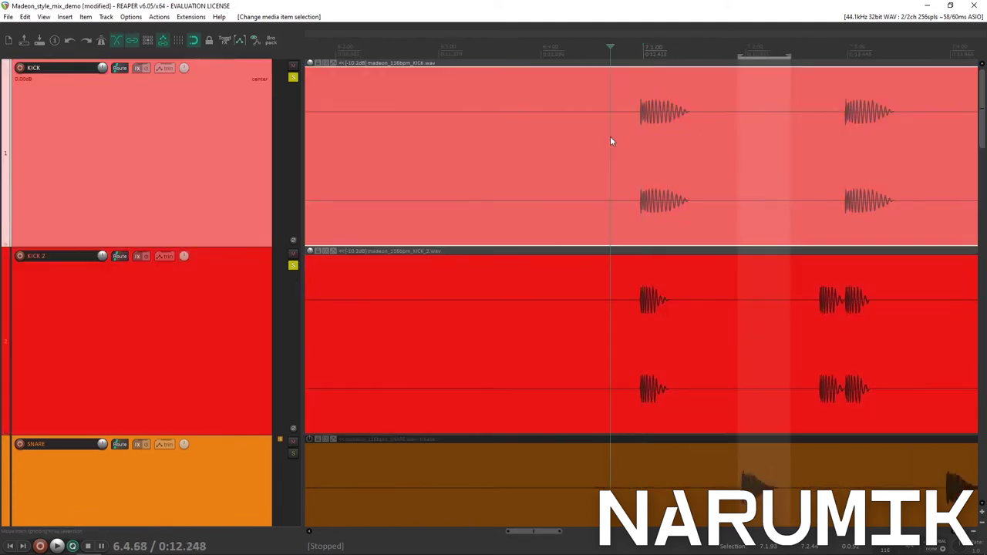
{"action": "key", "text": "space"}
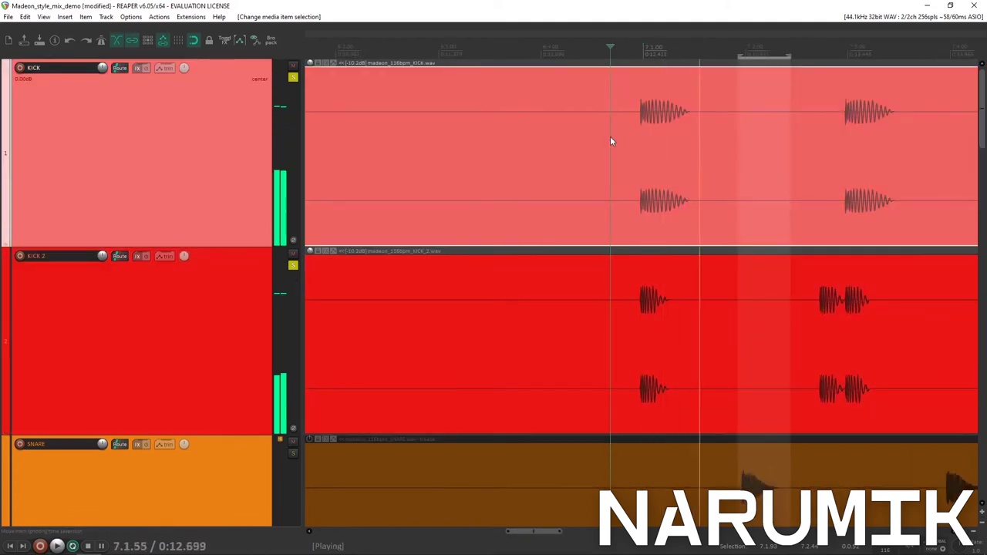
{"action": "key", "text": "space"}
{"action": "key", "text": "space"}
{"action": "key", "text": "space"}
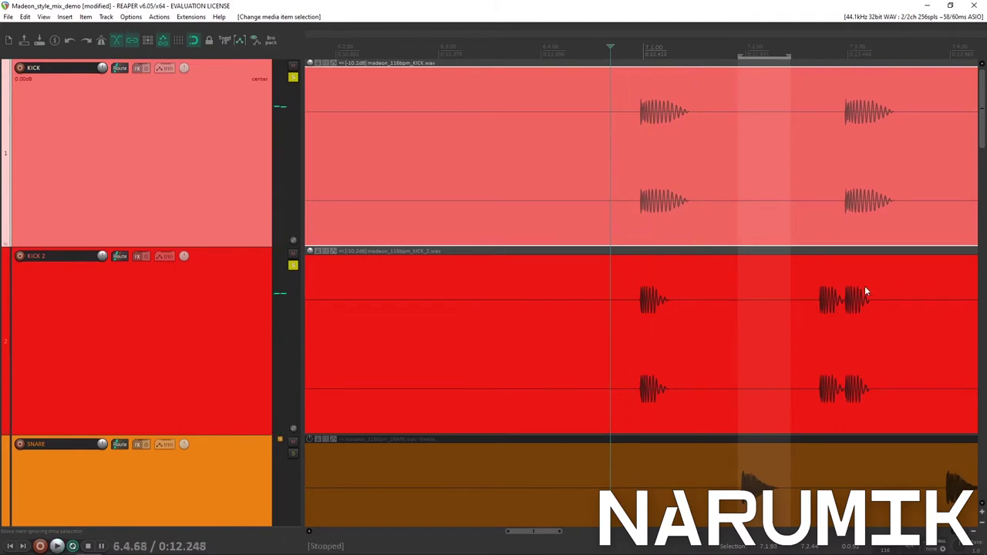
Step: Play the soloed kicks from just before the first double hit of KICK 2
{"action": "left_click", "coordinate": [810, 292]}
{"action": "key", "text": "space"}
{"action": "key", "text": "space"}
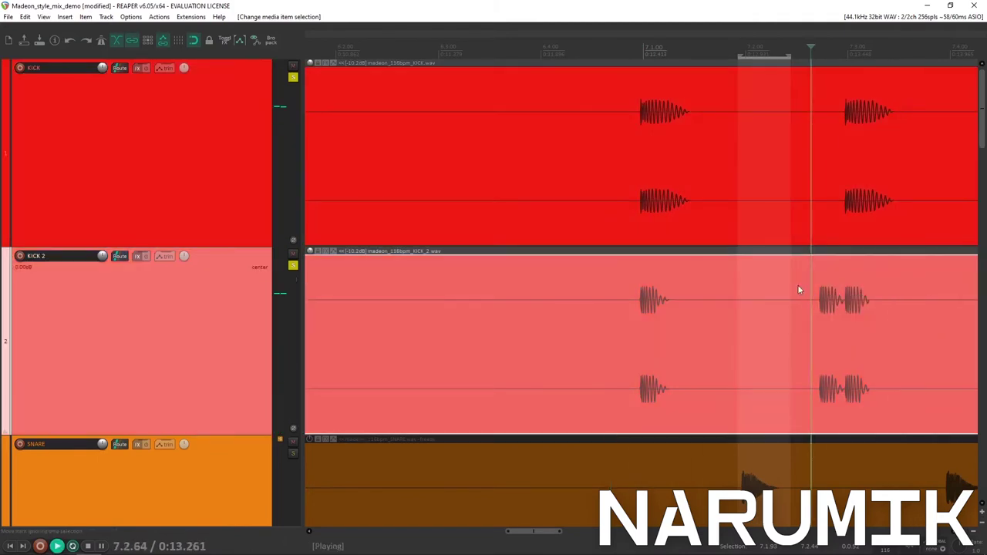
Step: Place the edit cursor on the KICK waveform's zero crossing at 6.4.98 and compare it with KICK 2 at sample level
{"action": "left_click", "coordinate": [647, 146]}
{"action": "scroll", "coordinate": [570, 171], "scroll_direction": "up", "scroll_amount": 4}
{"action": "left_click", "coordinate": [520, 167]}
{"action": "scroll", "coordinate": [478, 171], "scroll_direction": "down", "scroll_amount": 2}
{"action": "left_click", "coordinate": [491, 159]}
{"action": "scroll", "coordinate": [540, 189], "scroll_direction": "up", "scroll_amount": 3}
{"action": "scroll", "coordinate": [559, 199], "scroll_direction": "up", "scroll_amount": 3}
{"action": "left_click", "coordinate": [470, 175]}
{"action": "scroll", "coordinate": [472, 175], "scroll_direction": "down", "scroll_amount": 4}
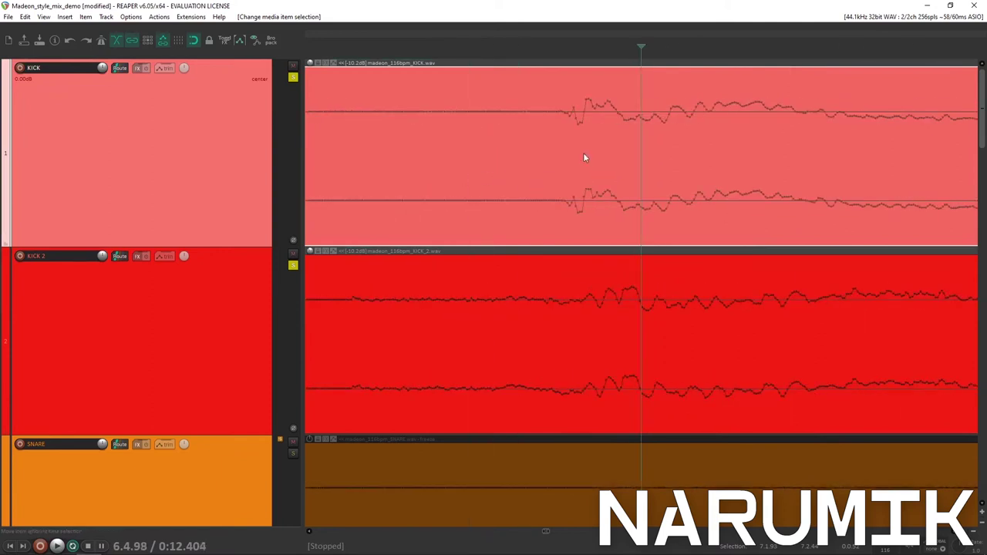
{"action": "scroll", "coordinate": [594, 148], "scroll_direction": "up", "scroll_amount": 3}
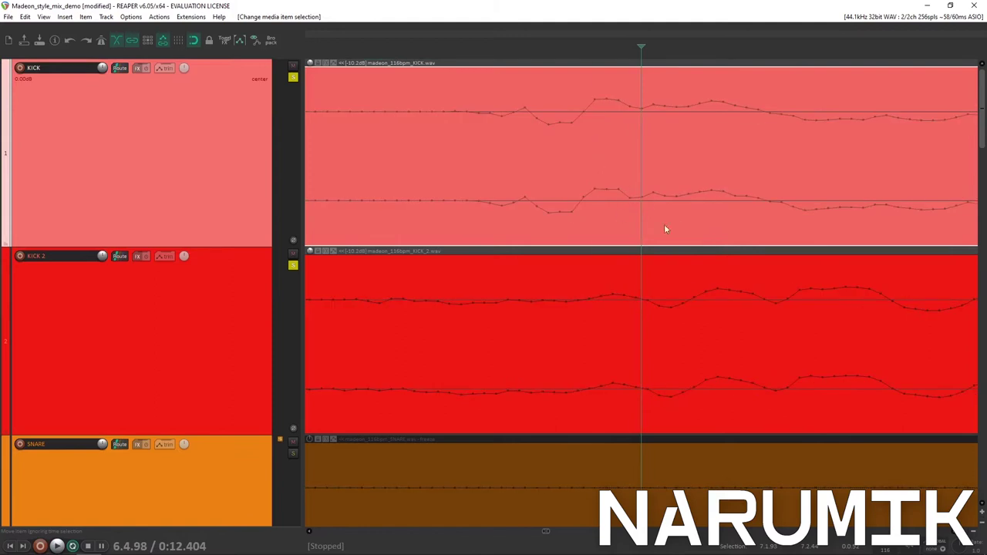
{"action": "left_click", "coordinate": [584, 204]}
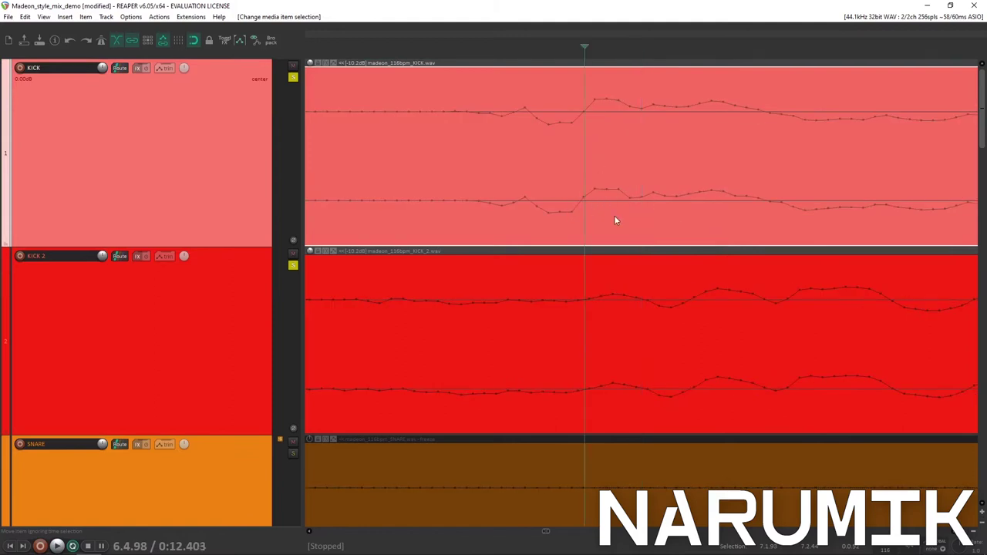
Step: Nudge the KICK item slightly later against KICK 2 and play the soloed kicks from before their first hit
{"action": "left_click_drag", "start_coordinate": [595, 216], "coordinate": [654, 217]}
{"action": "scroll", "coordinate": [653, 218], "scroll_direction": "down", "scroll_amount": 6}
{"action": "left_click", "coordinate": [543, 148]}
{"action": "key", "text": "space"}
{"action": "key", "text": "space"}
Step: Nudge the KICK item slightly later once more at sample level, near 6.4.98
{"action": "scroll", "coordinate": [544, 147], "scroll_direction": "down", "scroll_amount": 6}
{"action": "scroll", "coordinate": [543, 147], "scroll_direction": "up", "scroll_amount": 7}
{"action": "left_click", "coordinate": [792, 157]}
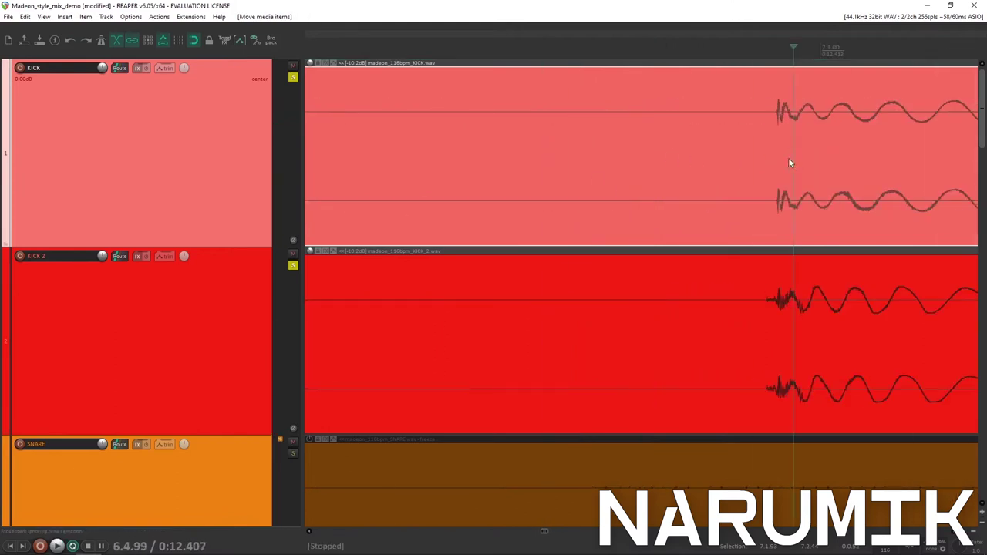
{"action": "scroll", "coordinate": [791, 157], "scroll_direction": "up", "scroll_amount": 6}
{"action": "left_click", "coordinate": [539, 138]}
{"action": "scroll", "coordinate": [559, 160], "scroll_direction": "up", "scroll_amount": 6}
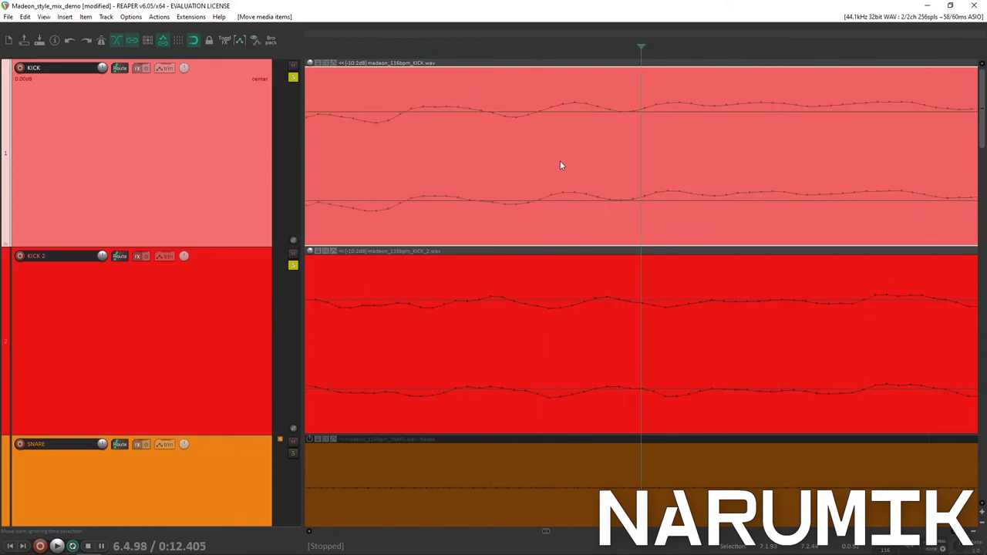
{"action": "left_click_drag", "start_coordinate": [560, 166], "coordinate": [588, 155]}
Step: Play the first hit of the soloed kicks repeatedly to judge the combined sound, ending with a pass from 6.4.79
{"action": "key", "text": "space"}
{"action": "key", "text": "space"}
{"action": "scroll", "coordinate": [589, 160], "scroll_direction": "down", "scroll_amount": 2}
{"action": "key", "text": "space"}
{"action": "key", "text": "space"}
{"action": "scroll", "coordinate": [589, 160], "scroll_direction": "up", "scroll_amount": 4}
{"action": "key", "text": "space"}
{"action": "key", "text": "space"}
{"action": "left_click", "coordinate": [569, 151]}
{"action": "key", "text": "space"}
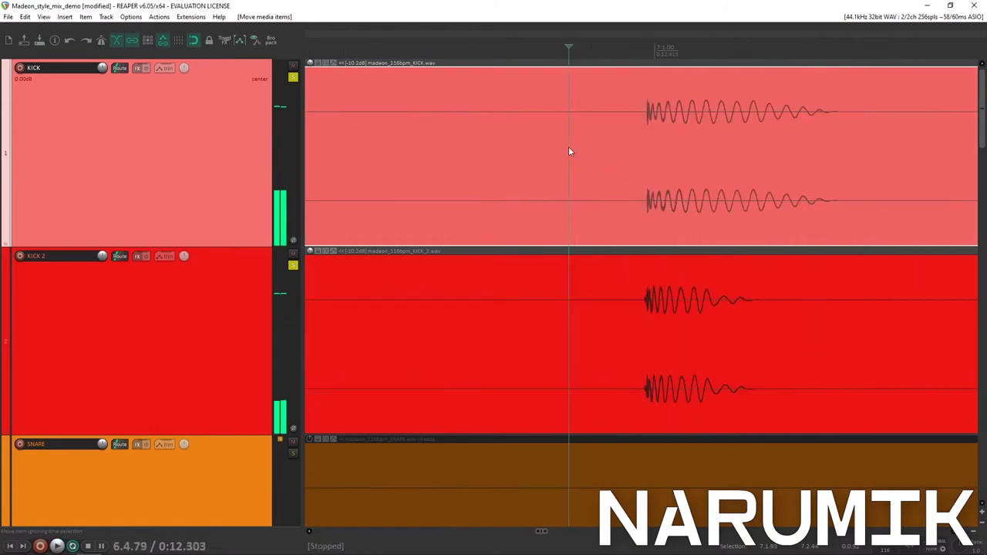
Step: Undo the KICK item nudges, going back to the state before the two kick tracks were soloed
{"action": "left_click", "coordinate": [568, 147]}
{"action": "key", "text": "space"}
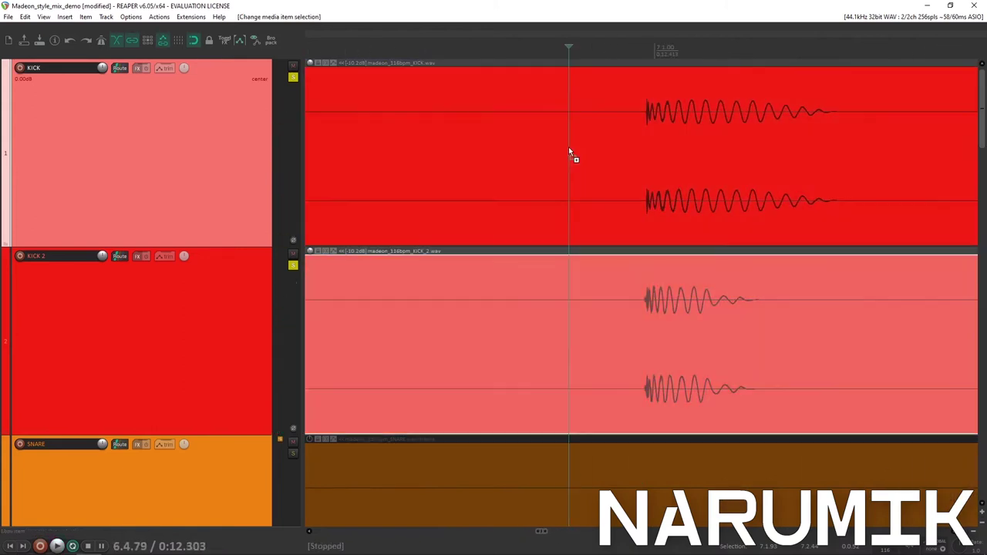
{"action": "key", "text": "space"}
{"action": "key", "text": "space"}
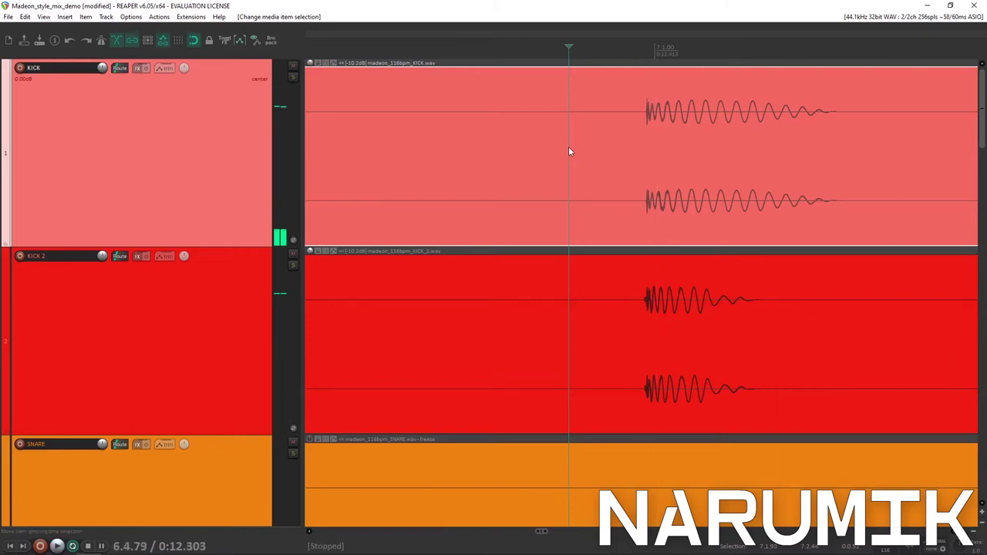
Step: Solo the KICK and KICK 2 tracks again and play their first hit from 6.4.79
{"action": "left_click", "coordinate": [293, 77]}
{"action": "left_click", "coordinate": [293, 265]}
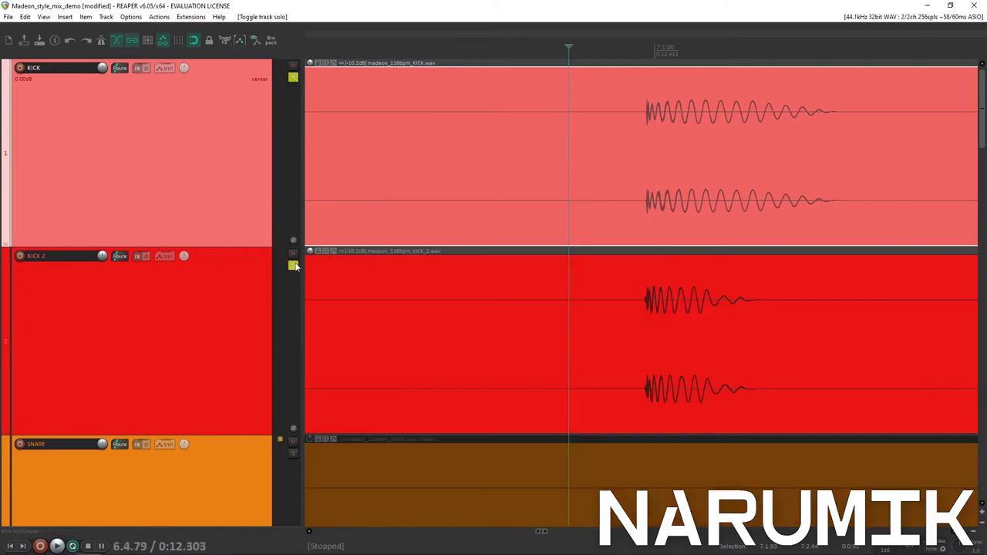
{"action": "key", "text": "space"}
{"action": "key", "text": "space"}
Step: Step through the edit history between the KICK 2 move and the soloed state, and play the soloed kicks for comparison
{"action": "left_click", "coordinate": [617, 158]}
{"action": "key", "text": "ctrl+z"}
{"action": "key", "text": "ctrl+z"}
{"action": "key", "text": "ctrl+z"}
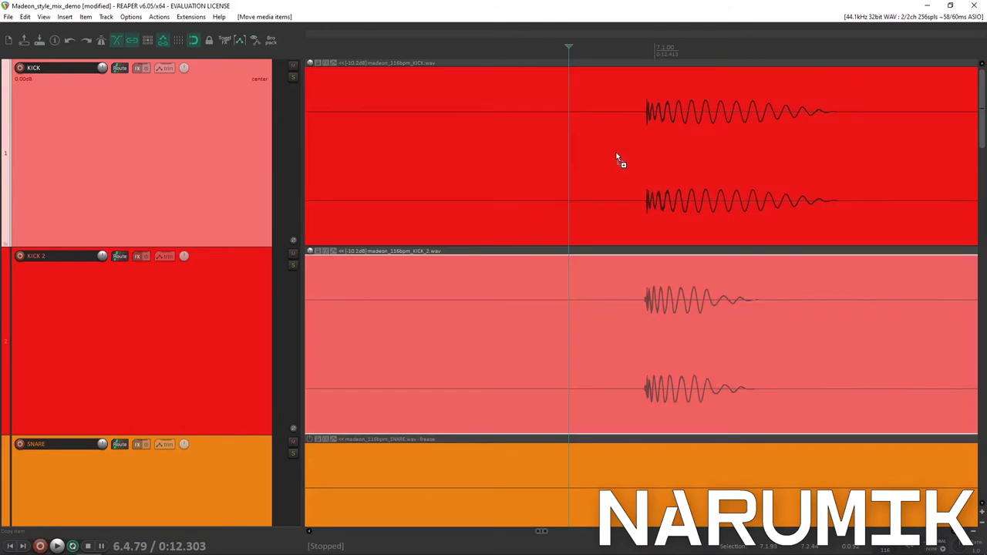
{"action": "key", "text": "ctrl+z"}
{"action": "key", "text": "ctrl+z"}
{"action": "key", "text": "ctrl+z"}
{"action": "key", "text": "ctrl+z"}
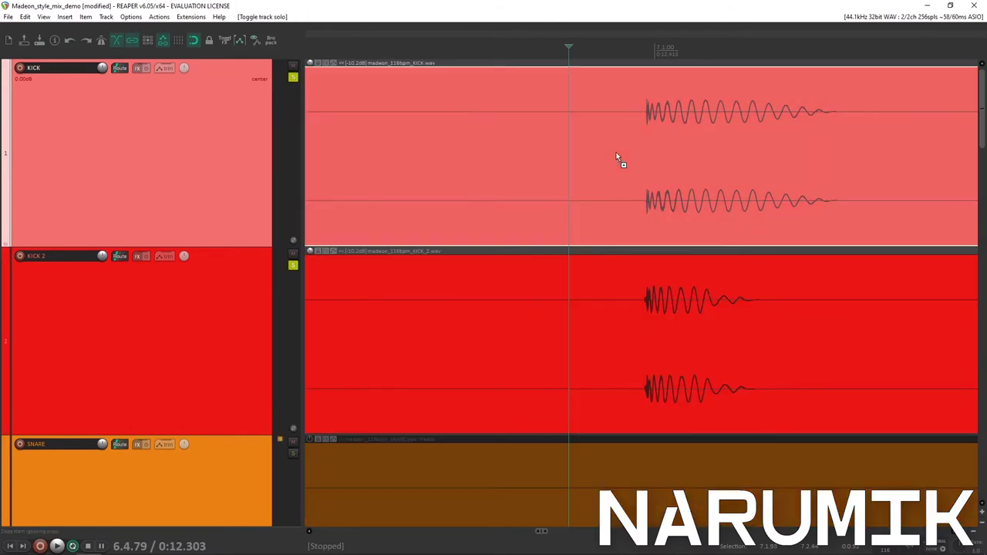
{"action": "key", "text": "space"}
{"action": "key", "text": "space"}
{"action": "key", "text": "space"}
{"action": "key", "text": "space"}
Step: Return KICK 2 to its original unaligned position, solo KICK and KICK 2, and play their first hit from 6.4.79
{"action": "key", "text": "ctrl+z"}
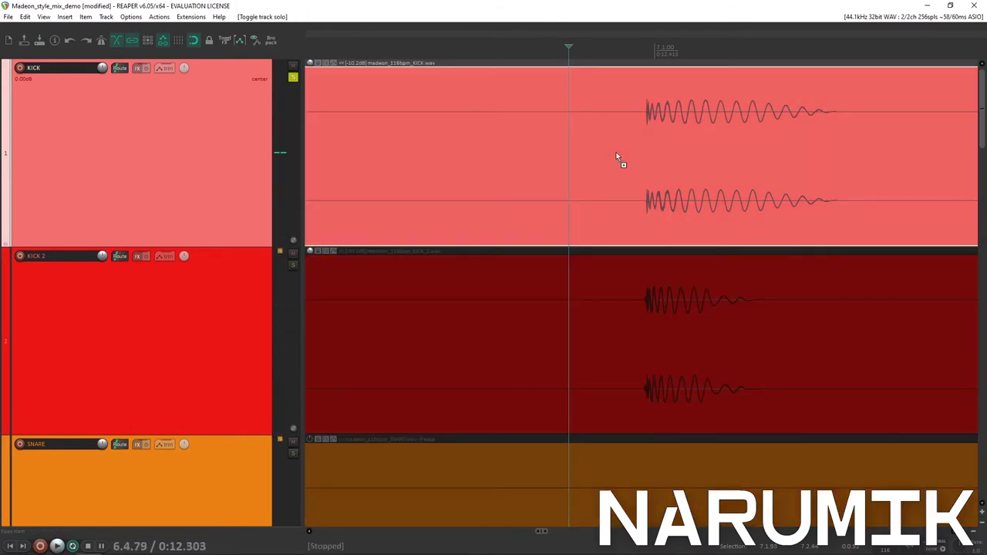
{"action": "key", "text": "F6"}
{"action": "key", "text": "ctrl+Down"}
{"action": "key", "text": "space"}
{"action": "key", "text": "space"}
{"action": "left_click", "coordinate": [293, 265]}
{"action": "left_click", "coordinate": [293, 78]}
{"action": "key", "text": "space"}
{"action": "key", "text": "space"}
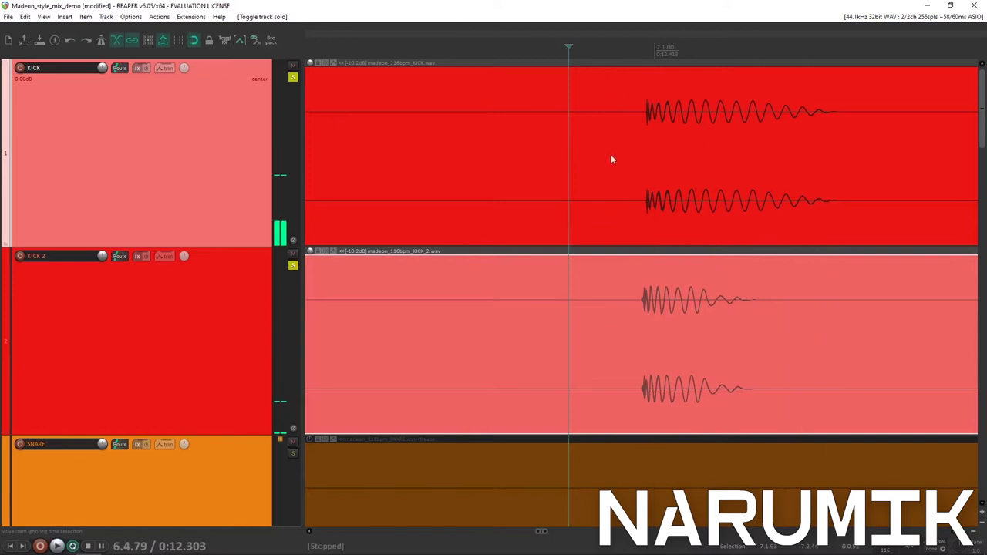
Step: Move the KICK 2 item later again so its first hit lines up with the onset of the first KICK hit
{"action": "key", "text": "ctrl+Down"}
{"action": "scroll", "coordinate": [647, 144], "scroll_direction": "up", "scroll_amount": 5}
{"action": "scroll", "coordinate": [521, 153], "scroll_direction": "up", "scroll_amount": 6}
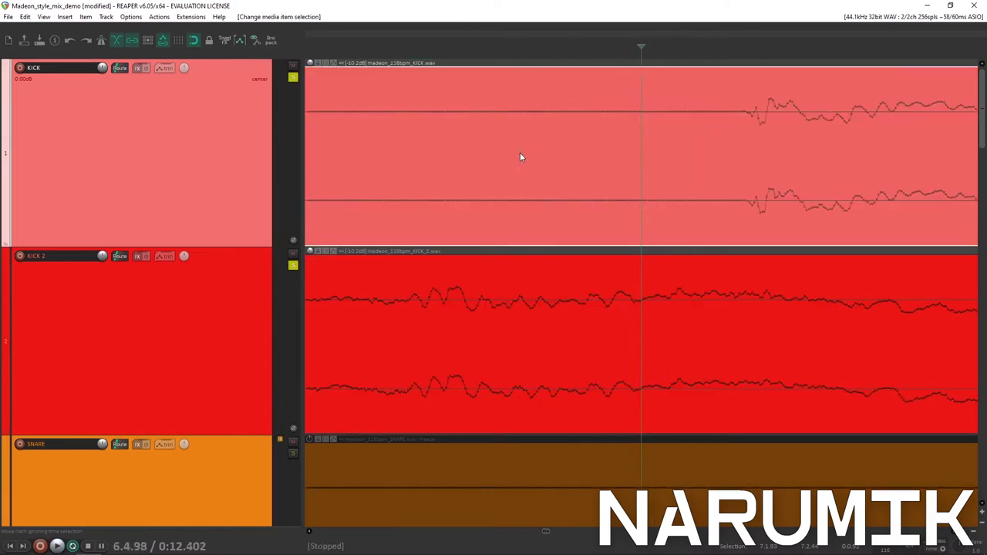
{"action": "scroll", "coordinate": [521, 153], "scroll_direction": "down", "scroll_amount": 4}
{"action": "scroll", "coordinate": [521, 152], "scroll_direction": "up", "scroll_amount": 1}
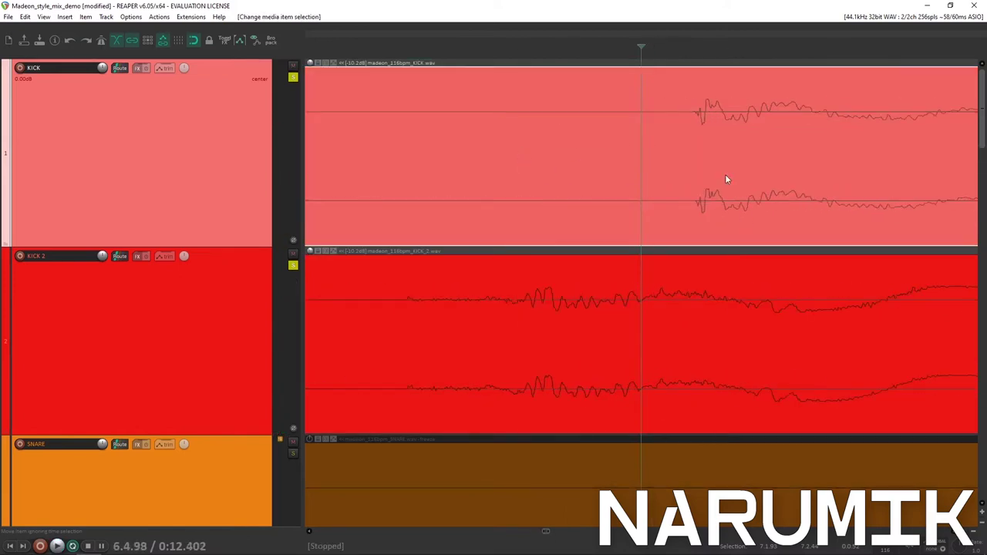
{"action": "scroll", "coordinate": [711, 169], "scroll_direction": "up", "scroll_amount": 6}
{"action": "scroll", "coordinate": [590, 185], "scroll_direction": "down", "scroll_amount": 4}
{"action": "left_click_drag", "start_coordinate": [519, 323], "coordinate": [600, 312]}
Step: Fine-tune the KICK 2 item's position at sample level against the first KICK hit, moving it slightly later
{"action": "left_click", "coordinate": [601, 145]}
{"action": "scroll", "coordinate": [640, 166], "scroll_direction": "up", "scroll_amount": 2}
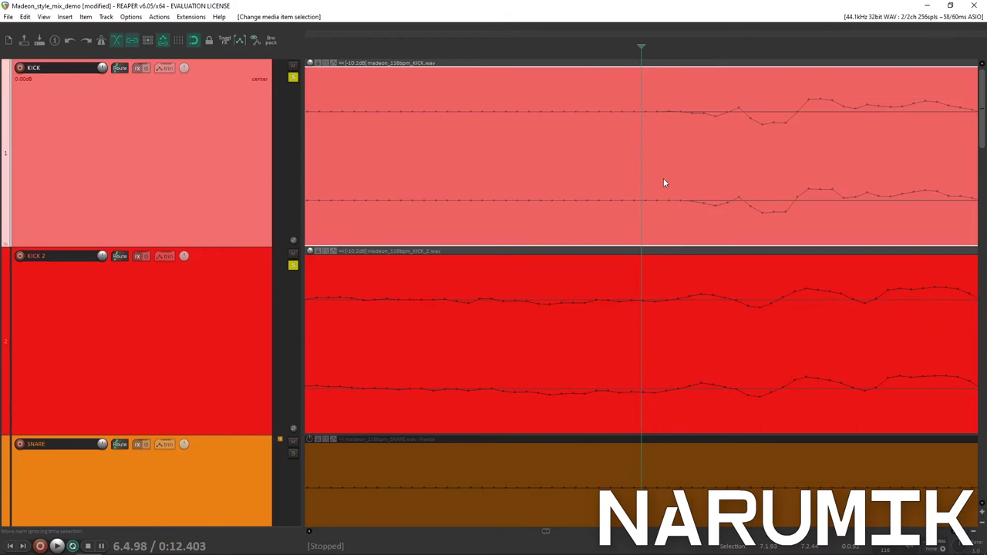
{"action": "scroll", "coordinate": [769, 172], "scroll_direction": "up", "scroll_amount": 2}
{"action": "left_click_drag", "start_coordinate": [686, 308], "coordinate": [707, 309]}
Step: Play the realigned kicks from 6.4.70 and save the project
{"action": "scroll", "coordinate": [751, 280], "scroll_direction": "down", "scroll_amount": 2}
{"action": "scroll", "coordinate": [714, 334], "scroll_direction": "down", "scroll_amount": 3}
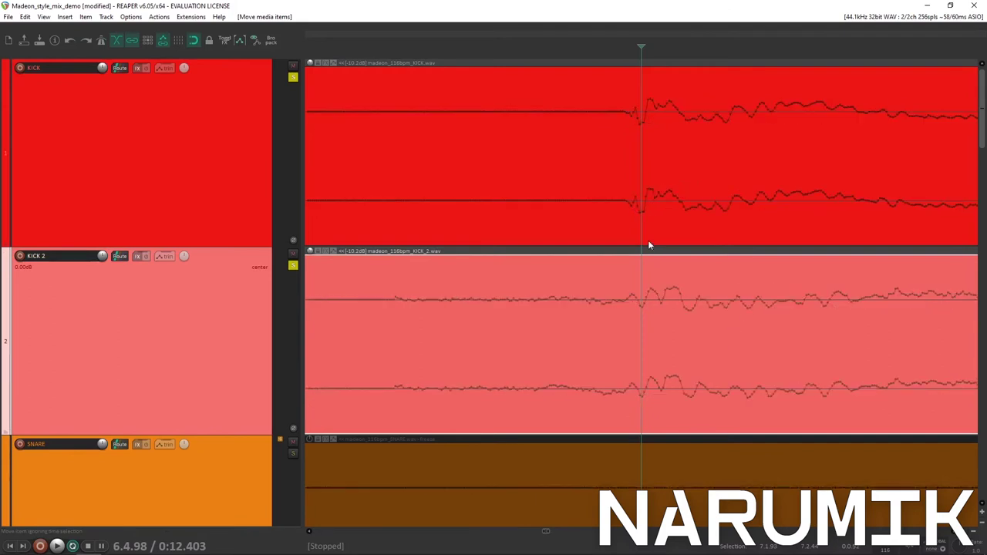
{"action": "left_click", "coordinate": [530, 285]}
{"action": "key", "text": "space"}
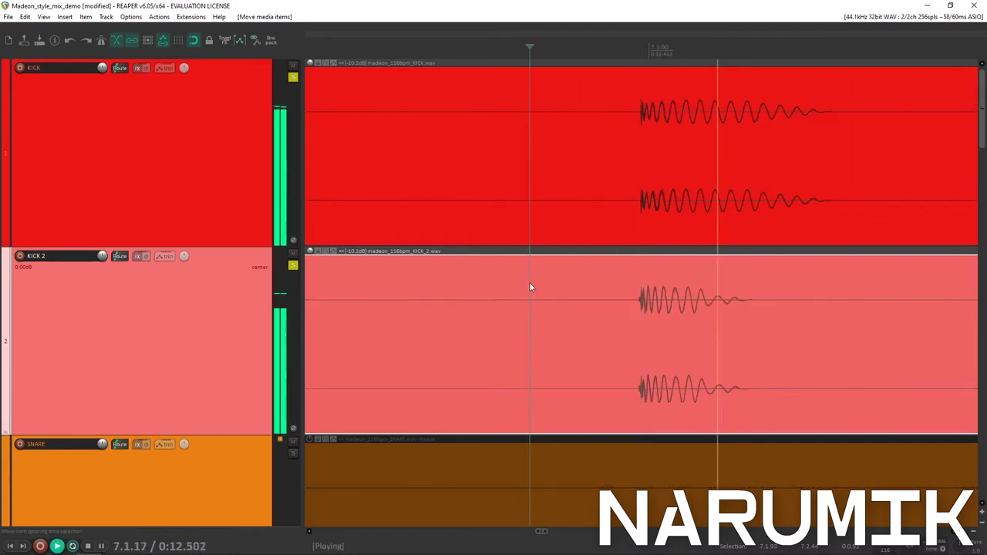
{"action": "key", "text": "space"}
{"action": "scroll", "coordinate": [458, 175], "scroll_direction": "down", "scroll_amount": 3}
{"action": "key", "text": "ctrl+s"}
Step: Play the soloed kicks over their later hits, with the last pass starting from 7.4.04
{"action": "scroll", "coordinate": [888, 123], "scroll_direction": "down", "scroll_amount": 3}
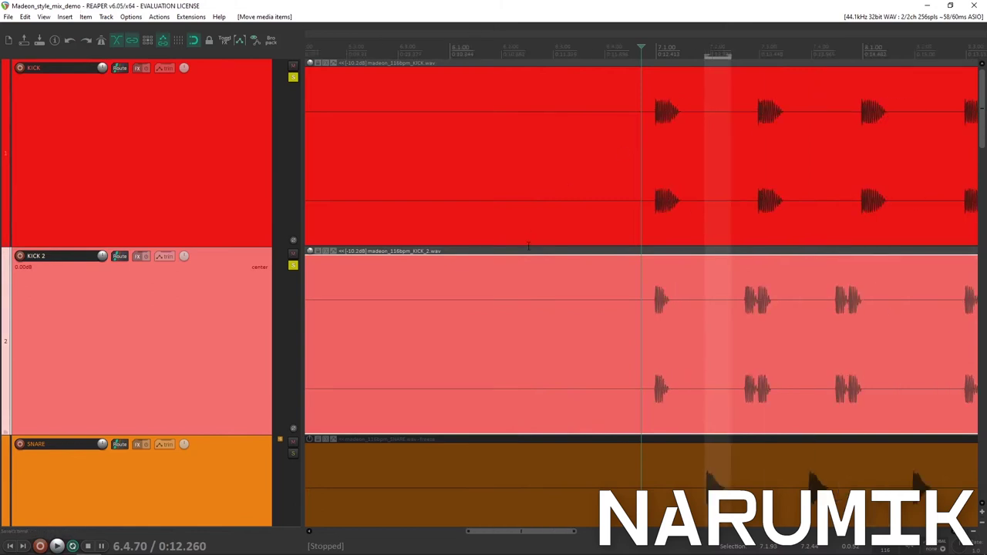
{"action": "scroll", "coordinate": [654, 261], "scroll_direction": "down", "scroll_amount": 3}
{"action": "left_click", "coordinate": [734, 260]}
{"action": "scroll", "coordinate": [739, 260], "scroll_direction": "up", "scroll_amount": 3}
{"action": "key", "text": "space"}
{"action": "key", "text": "space"}
{"action": "scroll", "coordinate": [738, 260], "scroll_direction": "down", "scroll_amount": 4}
{"action": "left_click", "coordinate": [697, 239]}
{"action": "key", "text": "space"}
{"action": "key", "text": "space"}
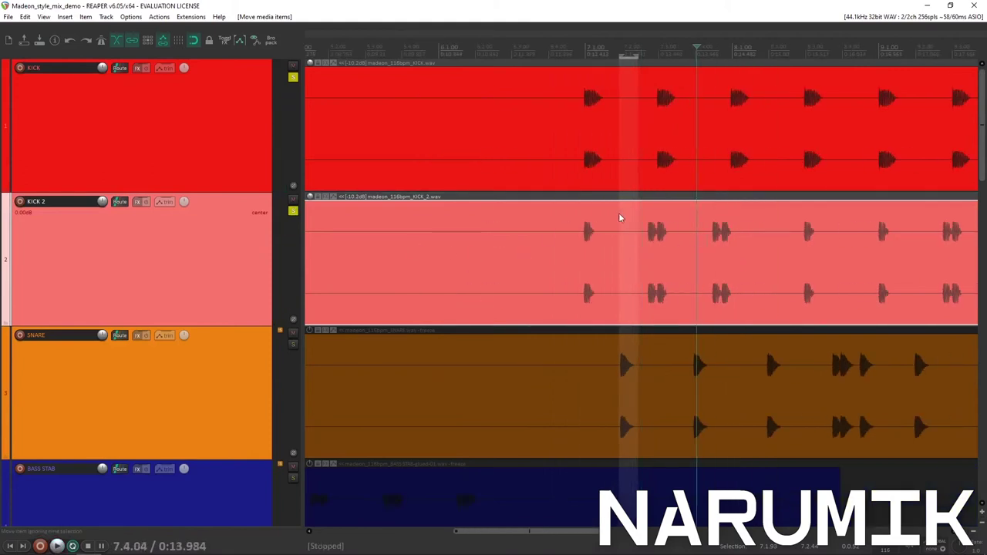
Step: Solo the SNARE track alongside both kick tracks and play the three together through bar 8
{"action": "scroll", "coordinate": [619, 217], "scroll_direction": "down", "scroll_amount": 2}
{"action": "scroll", "coordinate": [628, 229], "scroll_direction": "up", "scroll_amount": 5}
{"action": "scroll", "coordinate": [628, 229], "scroll_direction": "down", "scroll_amount": 3}
{"action": "left_click", "coordinate": [293, 344]}
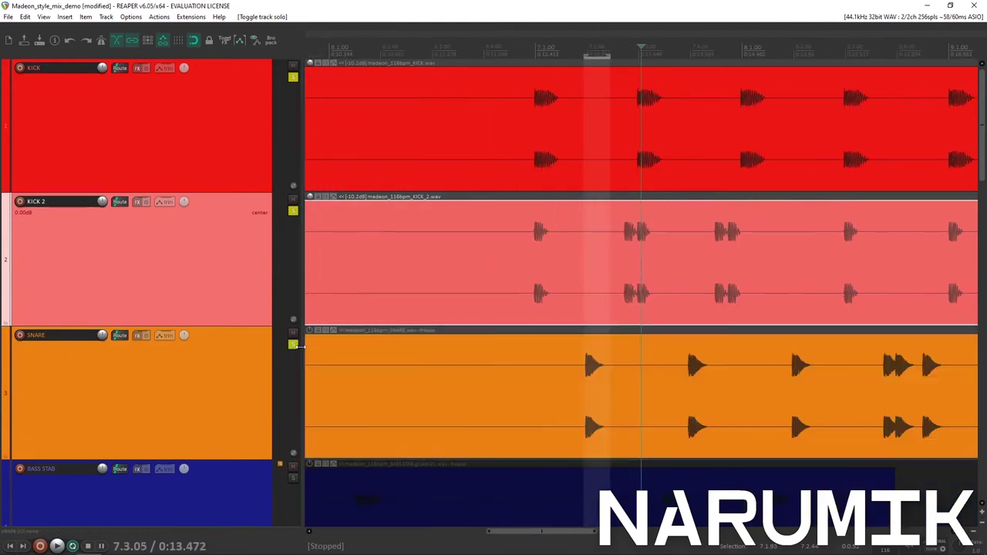
{"action": "scroll", "coordinate": [675, 377], "scroll_direction": "down", "scroll_amount": 4}
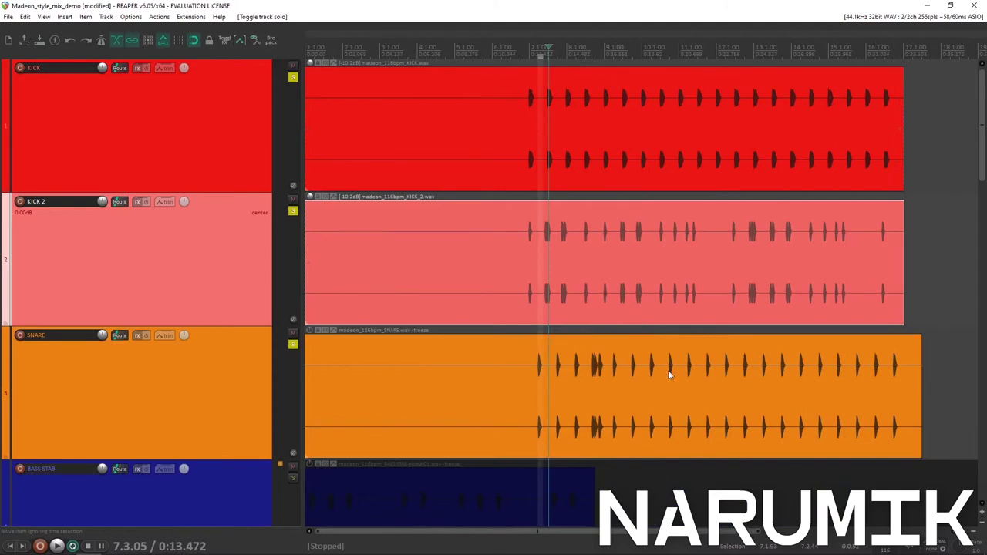
{"action": "left_click", "coordinate": [598, 374]}
{"action": "scroll", "coordinate": [609, 371], "scroll_direction": "up", "scroll_amount": 3}
{"action": "key", "text": "space"}
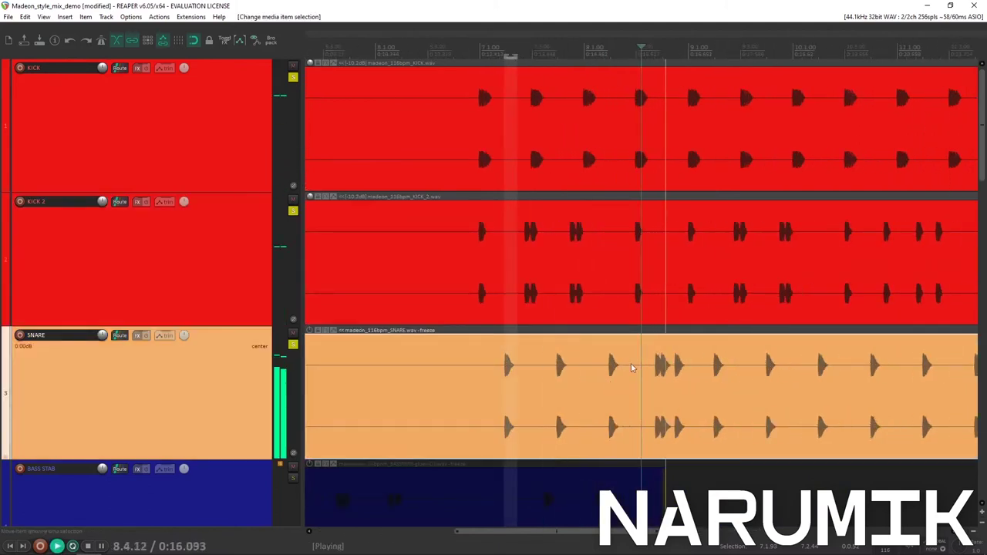
{"action": "scroll", "coordinate": [632, 364], "scroll_direction": "down", "scroll_amount": 4}
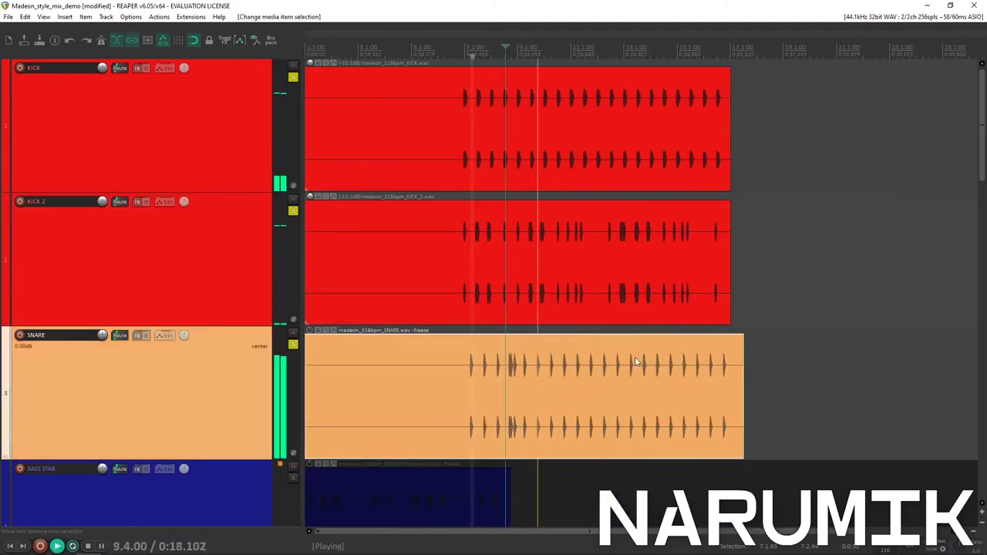
{"action": "key", "text": "space"}
Step: Clear all track solos and select the BASS STAB track's item
{"action": "scroll", "coordinate": [576, 276], "scroll_direction": "down", "scroll_amount": 3}
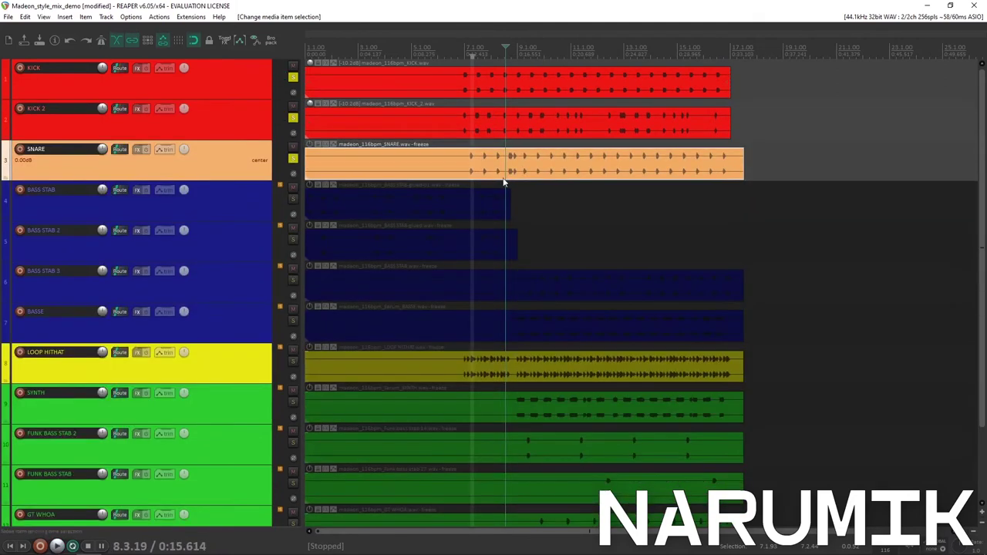
{"action": "left_click", "coordinate": [256, 200]}
{"action": "left_click", "coordinate": [290, 201], "text": "ctrl"}
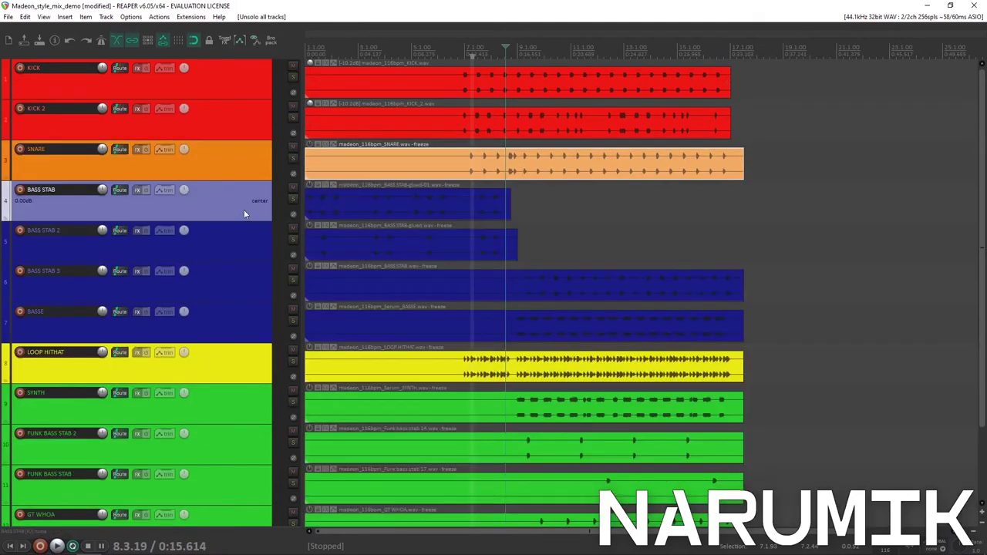
{"action": "left_click", "coordinate": [479, 214]}
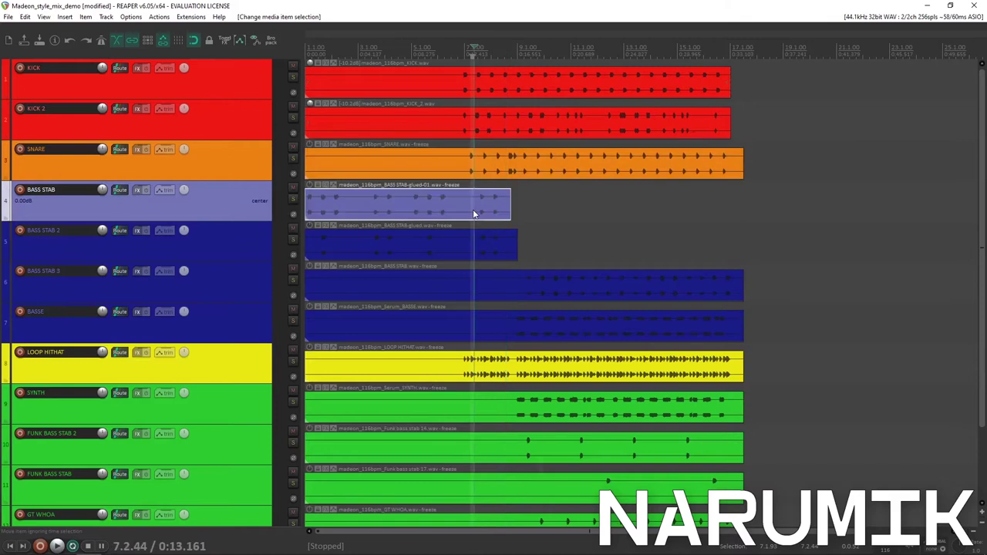
Step: Examine the BASS STAB hits after bar 7 against the kick, snare and BASS STAB 2 hits
{"action": "scroll", "coordinate": [616, 221], "scroll_direction": "up", "scroll_amount": 3}
{"action": "left_click", "coordinate": [620, 194]}
{"action": "left_click", "coordinate": [615, 195]}
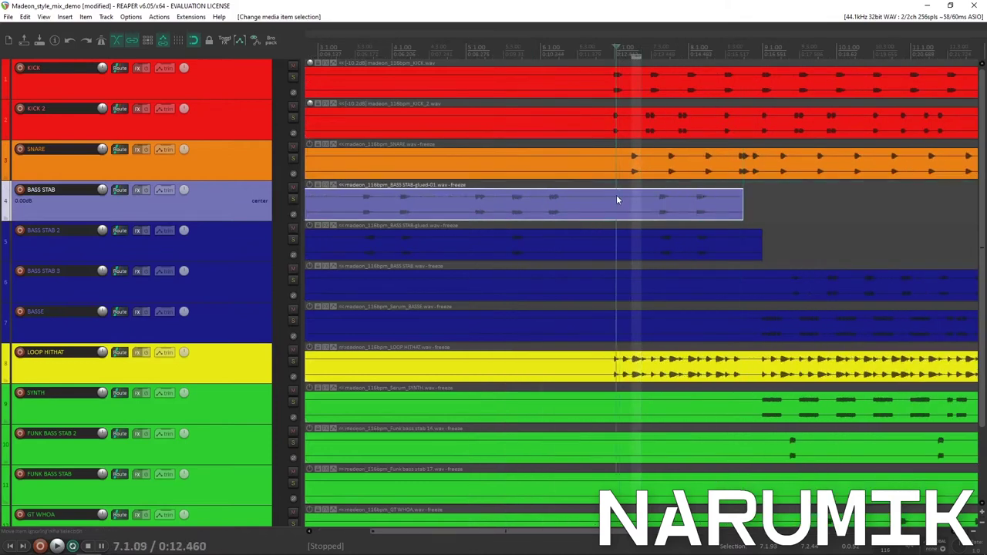
{"action": "scroll", "coordinate": [615, 193], "scroll_direction": "up", "scroll_amount": 6}
{"action": "left_click", "coordinate": [605, 186]}
{"action": "scroll", "coordinate": [605, 187], "scroll_direction": "down", "scroll_amount": 5}
{"action": "left_click", "coordinate": [711, 205]}
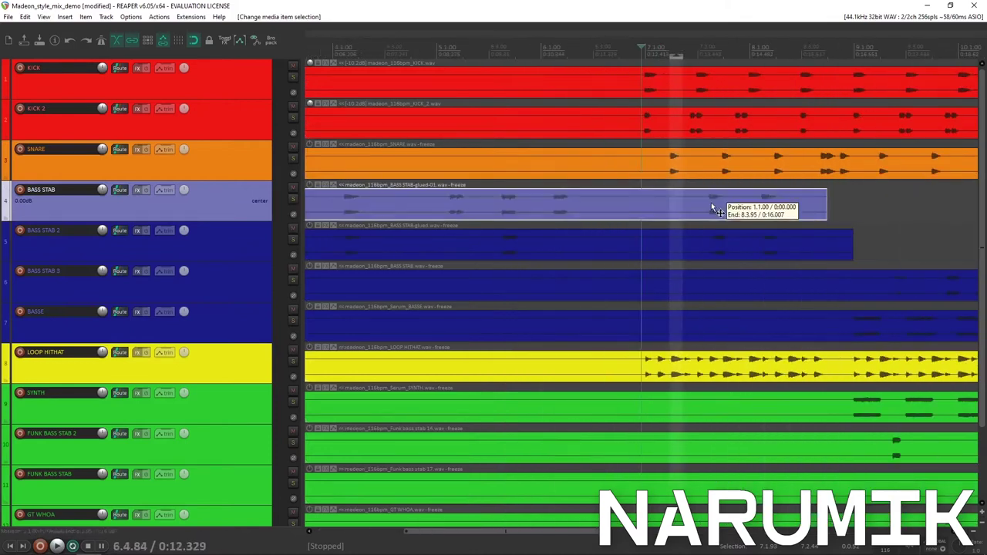
{"action": "scroll", "coordinate": [744, 222], "scroll_direction": "up", "scroll_amount": 3}
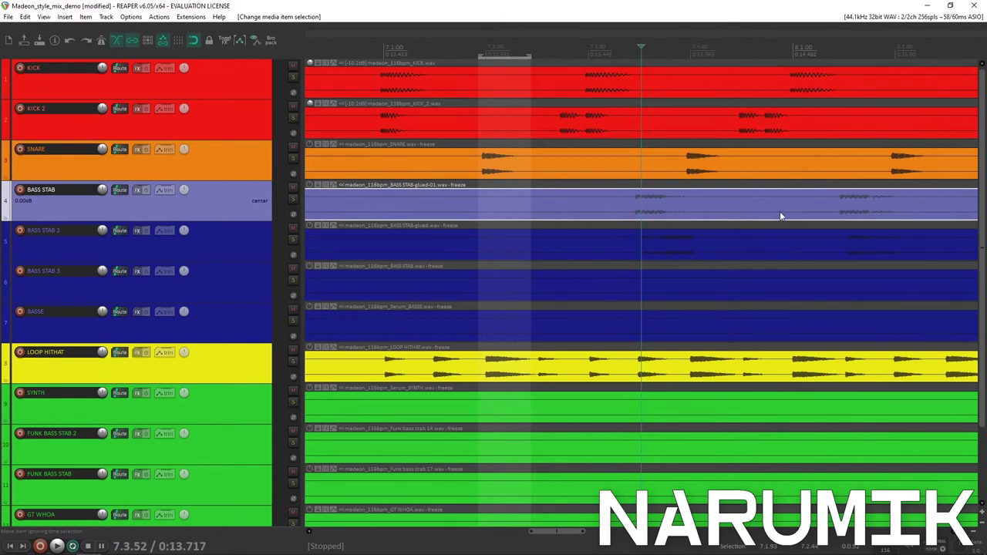
{"action": "scroll", "coordinate": [786, 211], "scroll_direction": "down", "scroll_amount": 2}
Step: Solo the BASS STAB 2 and BASS STAB tracks and make both tracks taller
{"action": "left_click", "coordinate": [293, 239]}
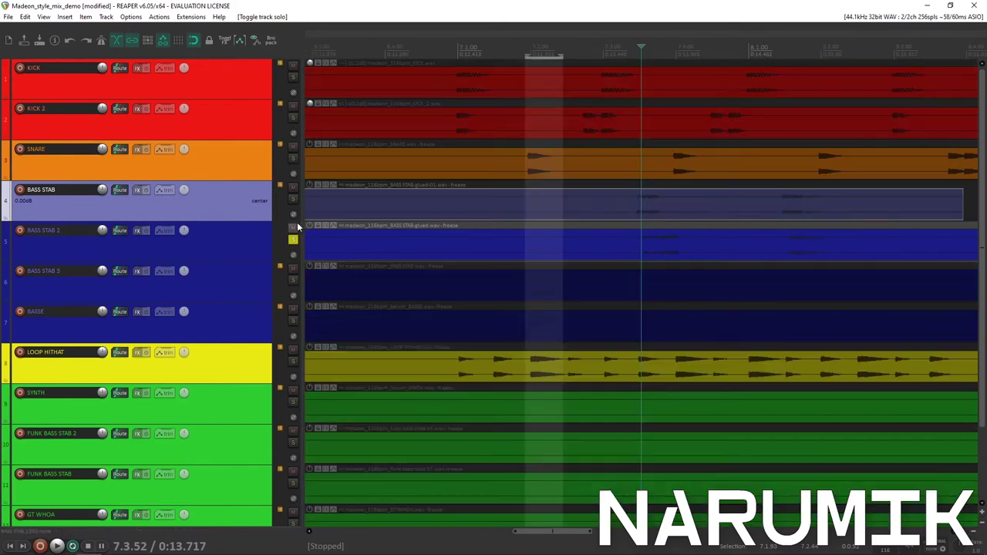
{"action": "left_click", "coordinate": [293, 199]}
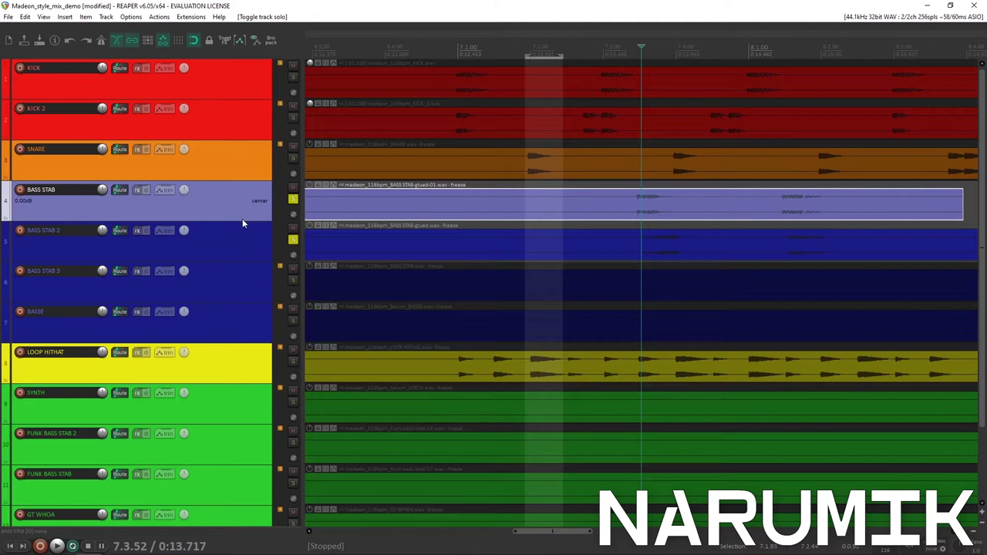
{"action": "left_click_drag", "start_coordinate": [235, 222], "coordinate": [215, 301]}
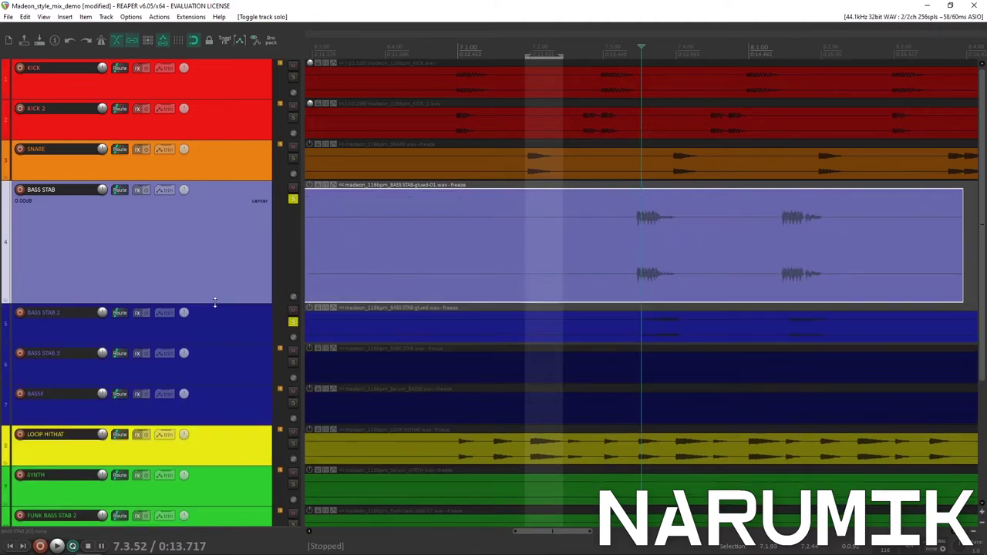
{"action": "left_click_drag", "start_coordinate": [245, 343], "coordinate": [220, 459]}
Step: Examine the onset of the BASS STAB 2 hit near 7.3.56 against the BASS STAB waveform at close range
{"action": "scroll", "coordinate": [640, 359], "scroll_direction": "up", "scroll_amount": 5}
{"action": "left_click", "coordinate": [776, 351]}
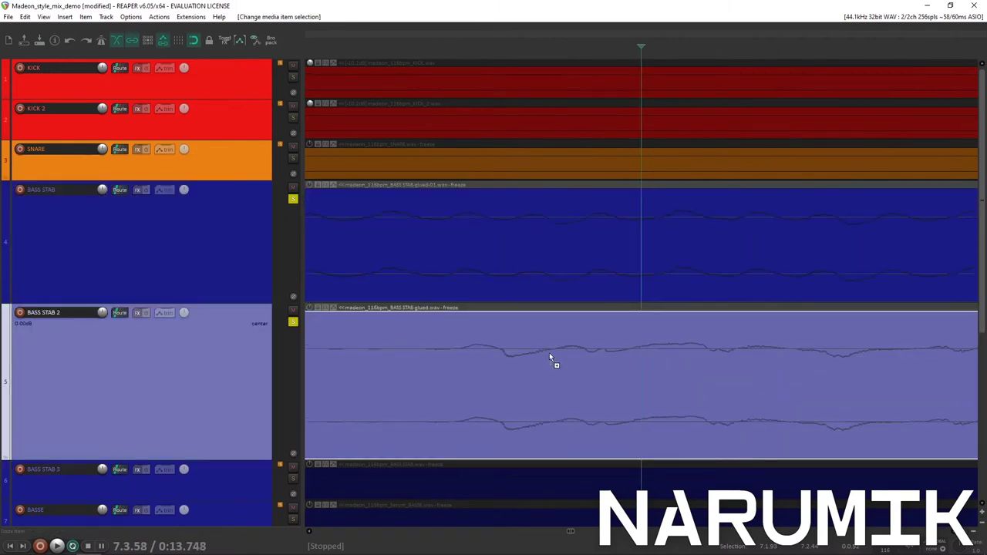
{"action": "scroll", "coordinate": [549, 353], "scroll_direction": "up", "scroll_amount": 2}
{"action": "left_click_drag", "start_coordinate": [985, 208], "coordinate": [983, 232]}
{"action": "left_click", "coordinate": [598, 179]}
{"action": "left_click", "coordinate": [560, 334]}
{"action": "left_click", "coordinate": [563, 235]}
{"action": "left_click", "coordinate": [545, 323]}
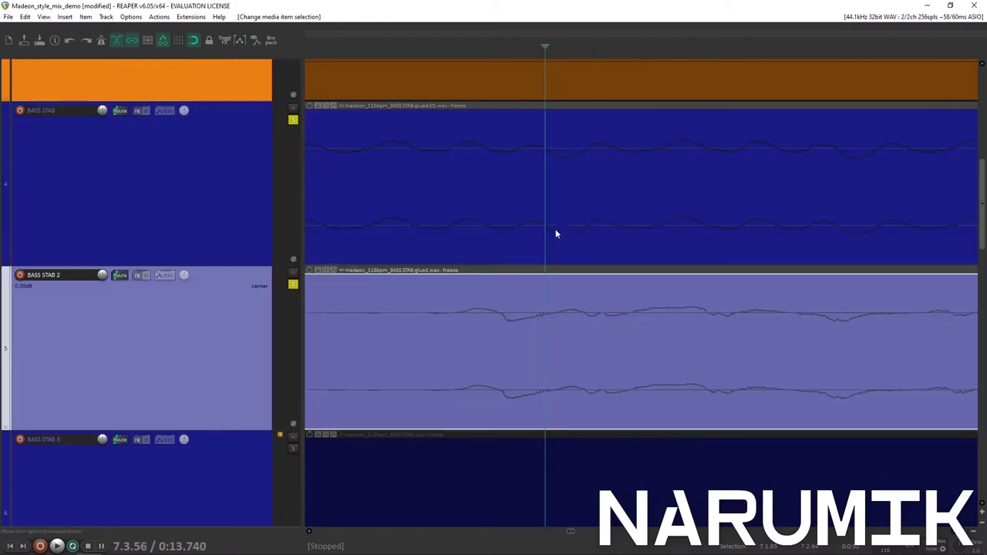
Step: Try to move the BASS STAB item slightly later towards the BASS STAB 2 hit
{"action": "left_click_drag", "start_coordinate": [556, 234], "coordinate": [653, 245]}
{"action": "scroll", "coordinate": [653, 245], "scroll_direction": "down", "scroll_amount": 4}
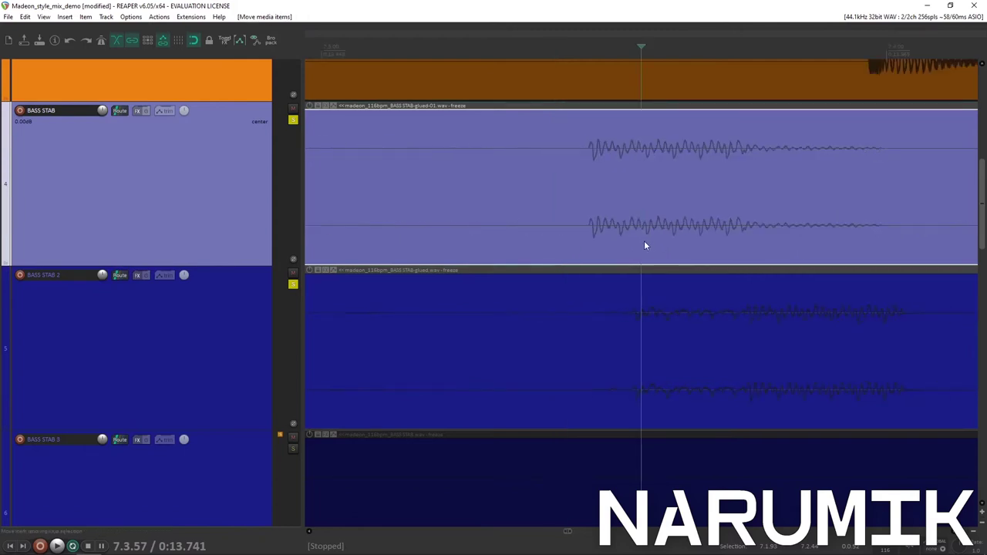
{"action": "key", "text": "ctrl+z"}
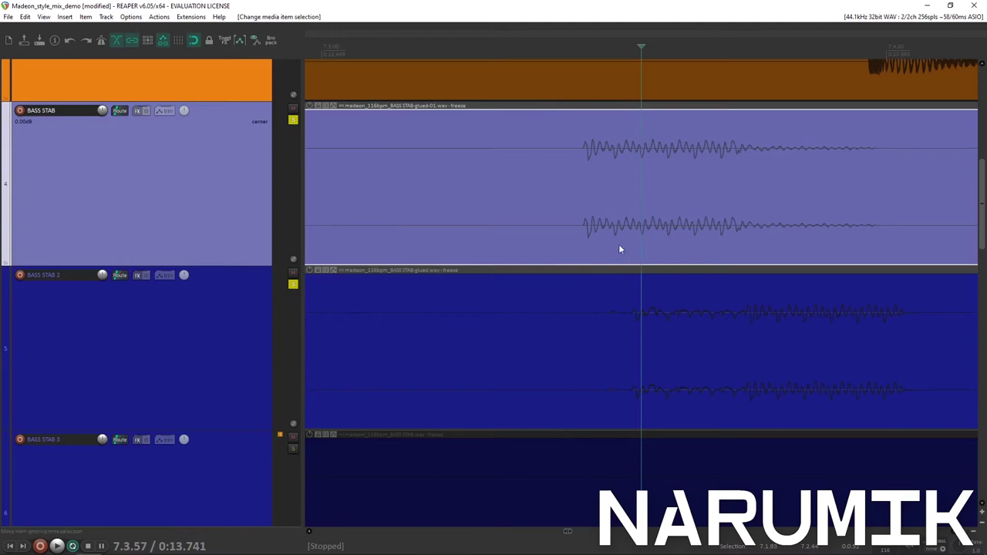
Step: Move the BASS STAB 2 item slightly later against the BASS STAB waveform near 7.3.77
{"action": "left_click", "coordinate": [876, 233]}
{"action": "scroll", "coordinate": [604, 265], "scroll_direction": "up", "scroll_amount": 1}
{"action": "scroll", "coordinate": [603, 264], "scroll_direction": "down", "scroll_amount": 5}
{"action": "left_click", "coordinate": [610, 218]}
{"action": "scroll", "coordinate": [609, 213], "scroll_direction": "up", "scroll_amount": 10}
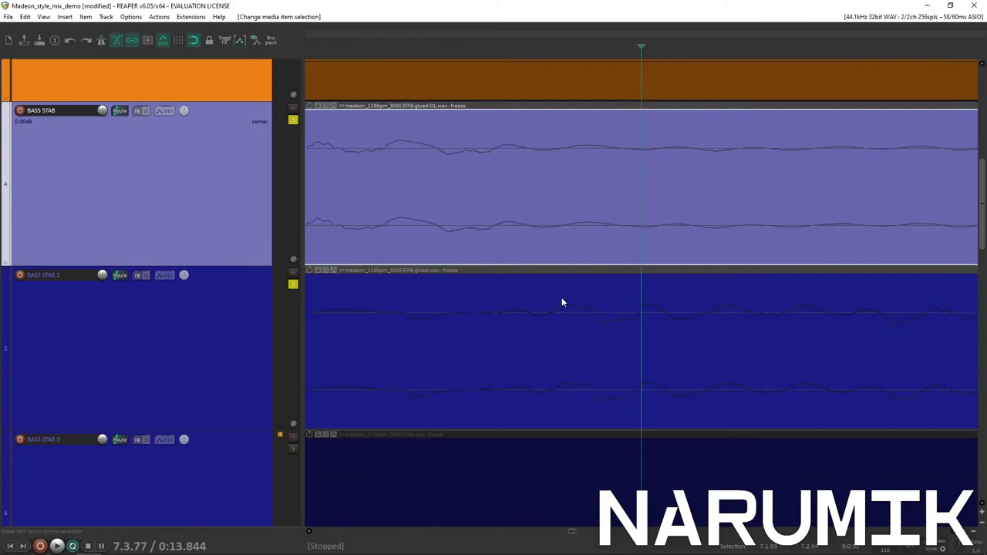
{"action": "left_click_drag", "start_coordinate": [546, 314], "coordinate": [567, 309]}
Step: Compare both bass stab waveforms near 7.3.75 and fine-tune the BASS STAB 2 item later to a position of about 0:00.002
{"action": "left_click", "coordinate": [574, 215]}
{"action": "left_click", "coordinate": [585, 227]}
{"action": "left_click", "coordinate": [479, 222]}
{"action": "left_click", "coordinate": [500, 218]}
{"action": "left_click", "coordinate": [566, 216]}
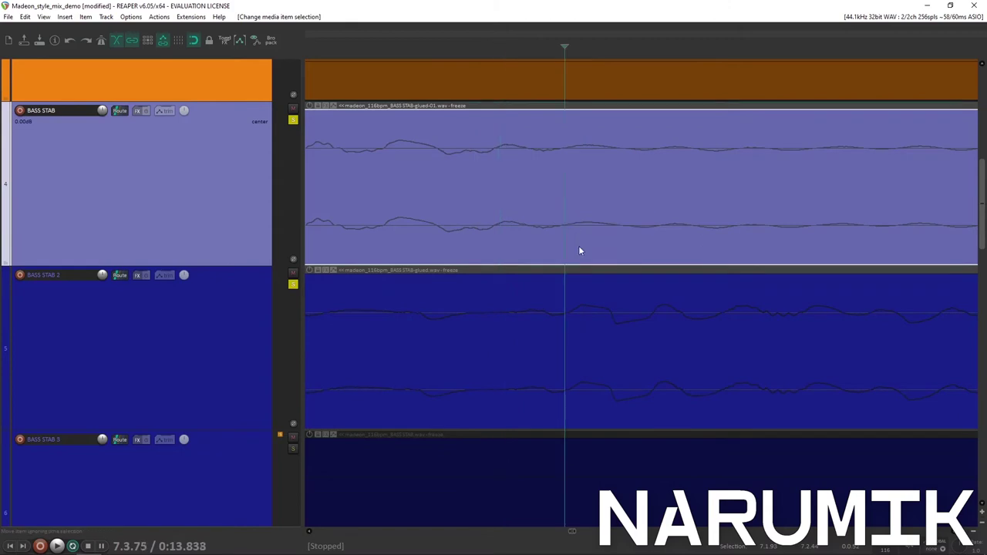
{"action": "left_click", "coordinate": [554, 316]}
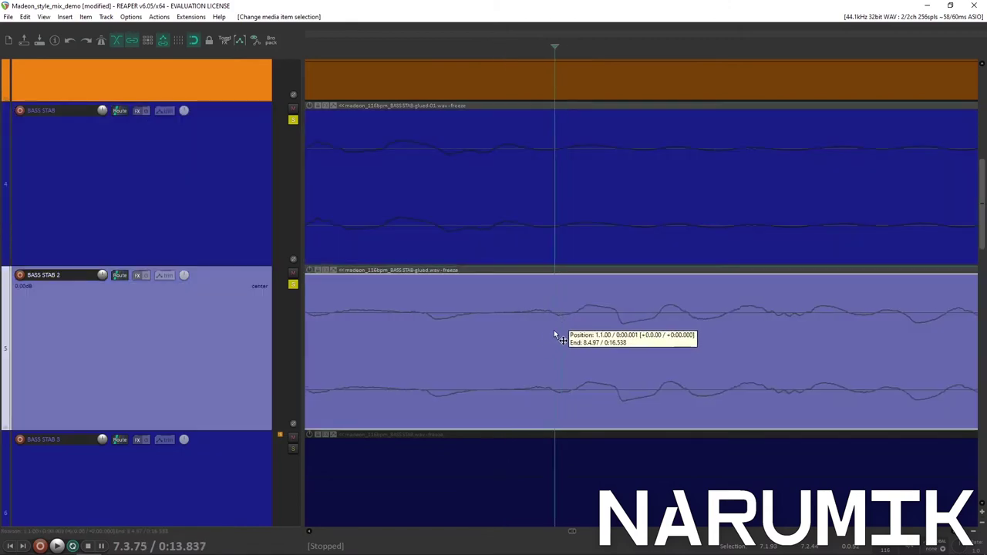
{"action": "left_click_drag", "start_coordinate": [553, 333], "coordinate": [559, 330]}
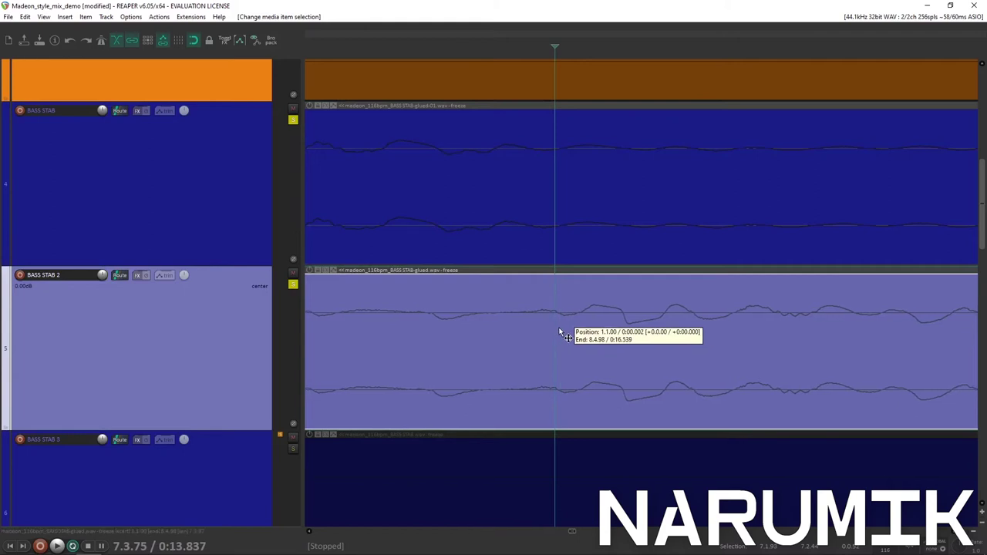
{"action": "left_click_drag", "start_coordinate": [559, 331], "coordinate": [558, 327]}
Step: Play the two soloed bass stabs several times from 7.2.82 and from just before their hit in bar 8
{"action": "scroll", "coordinate": [558, 327], "scroll_direction": "down", "scroll_amount": 5}
{"action": "key", "text": "space"}
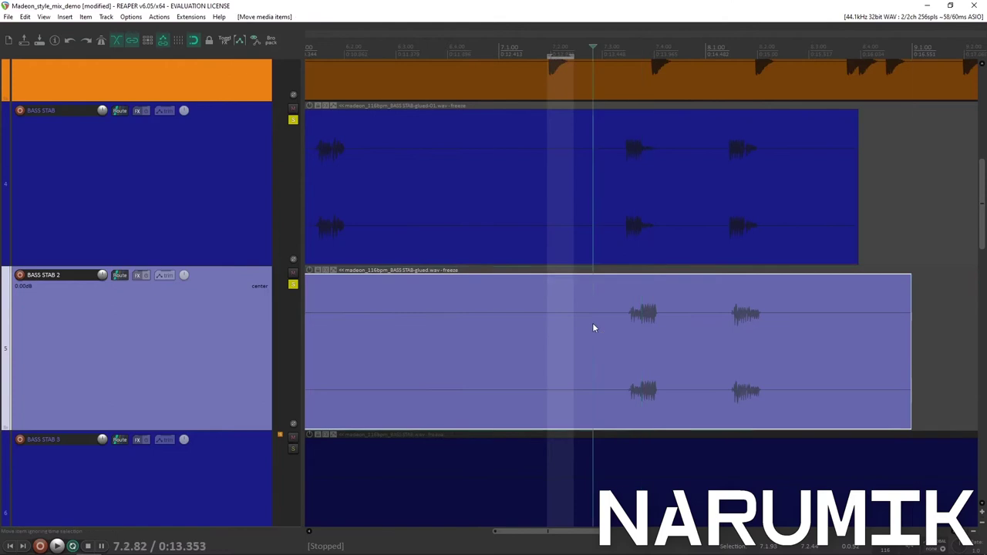
{"action": "key", "text": "space"}
{"action": "key", "text": "space"}
{"action": "key", "text": "space"}
{"action": "left_click", "coordinate": [723, 307]}
{"action": "key", "text": "space"}
{"action": "key", "text": "space"}
{"action": "key", "text": "space"}
{"action": "key", "text": "space"}
{"action": "key", "text": "space"}
Step: Play the aligned bass stabs from 7.3.47 and save the project
{"action": "left_click", "coordinate": [627, 303]}
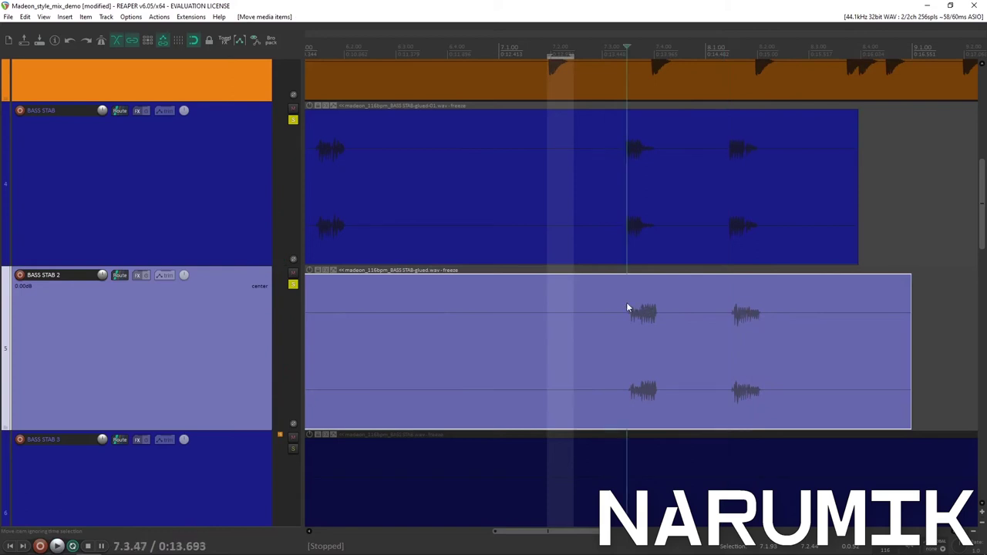
{"action": "key", "text": "space"}
{"action": "key", "text": "ctrl+s"}
Step: Clear all solos, solo only the BASS STAB 3 track and make that track taller
{"action": "scroll", "coordinate": [635, 244], "scroll_direction": "down", "scroll_amount": 6}
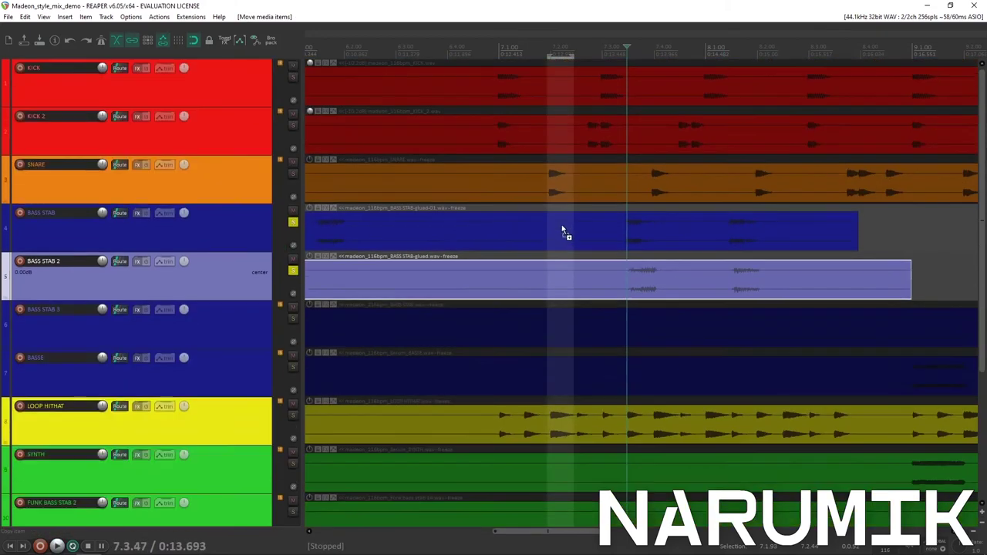
{"action": "scroll", "coordinate": [553, 226], "scroll_direction": "down", "scroll_amount": 3}
{"action": "left_click", "coordinate": [294, 164], "text": "ctrl"}
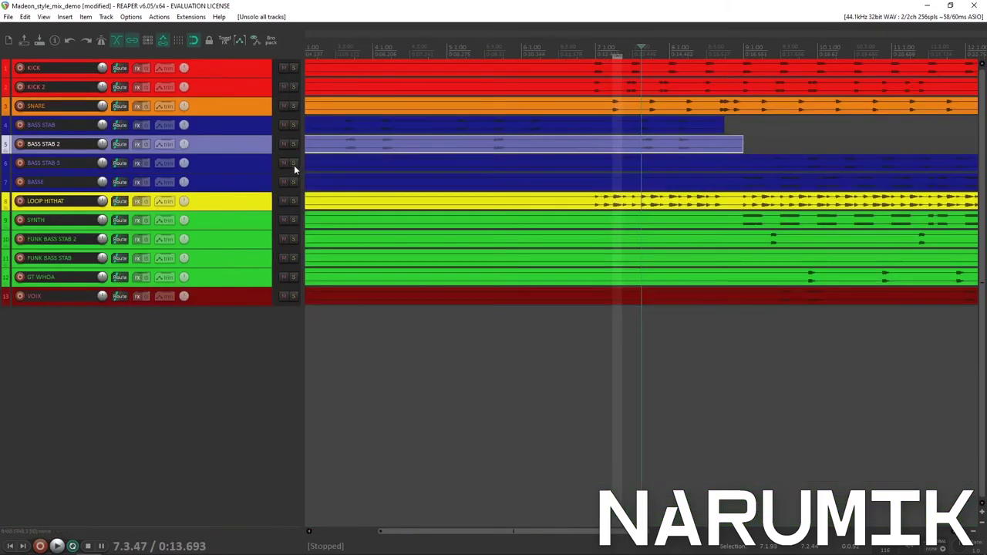
{"action": "left_click", "coordinate": [294, 164]}
{"action": "left_click_drag", "start_coordinate": [241, 172], "coordinate": [218, 329]}
{"action": "scroll", "coordinate": [535, 267], "scroll_direction": "down", "scroll_amount": 4}
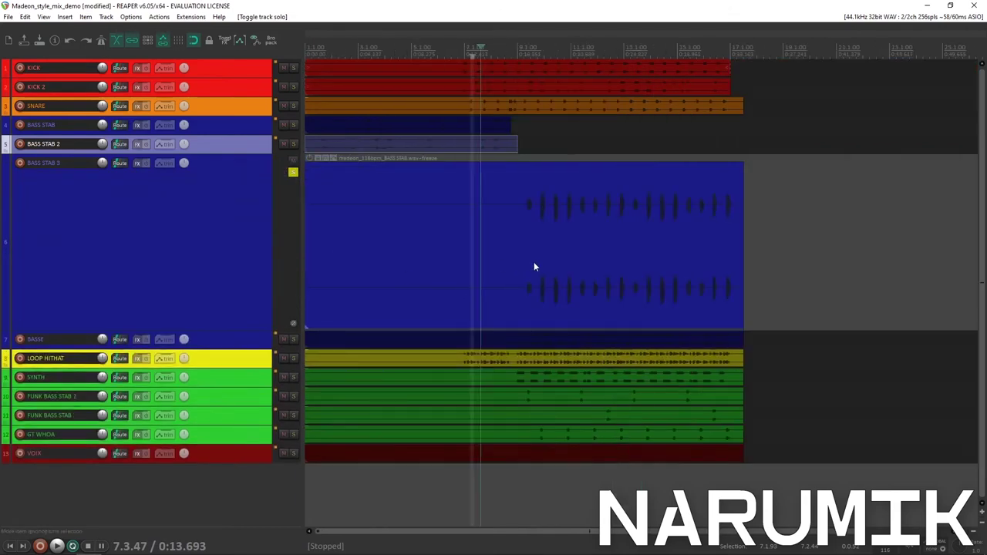
Step: Solo KICK 2 and KICK together with BASS STAB 3 and play the three tracks from 9.4.14
{"action": "left_click", "coordinate": [539, 222]}
{"action": "scroll", "coordinate": [630, 262], "scroll_direction": "up", "scroll_amount": 5}
{"action": "scroll", "coordinate": [634, 264], "scroll_direction": "down", "scroll_amount": 3}
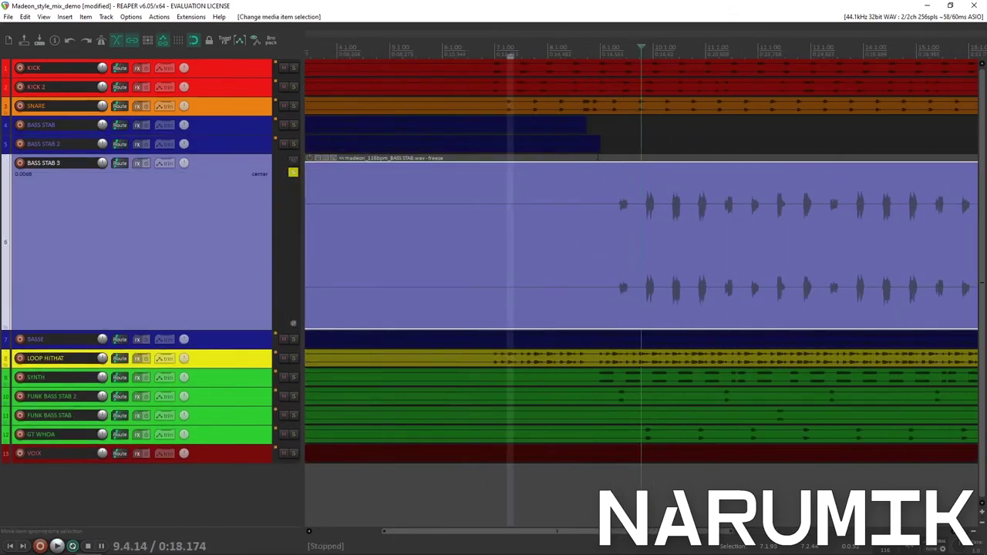
{"action": "left_click", "coordinate": [294, 87]}
{"action": "left_click", "coordinate": [294, 68]}
{"action": "key", "text": "space"}
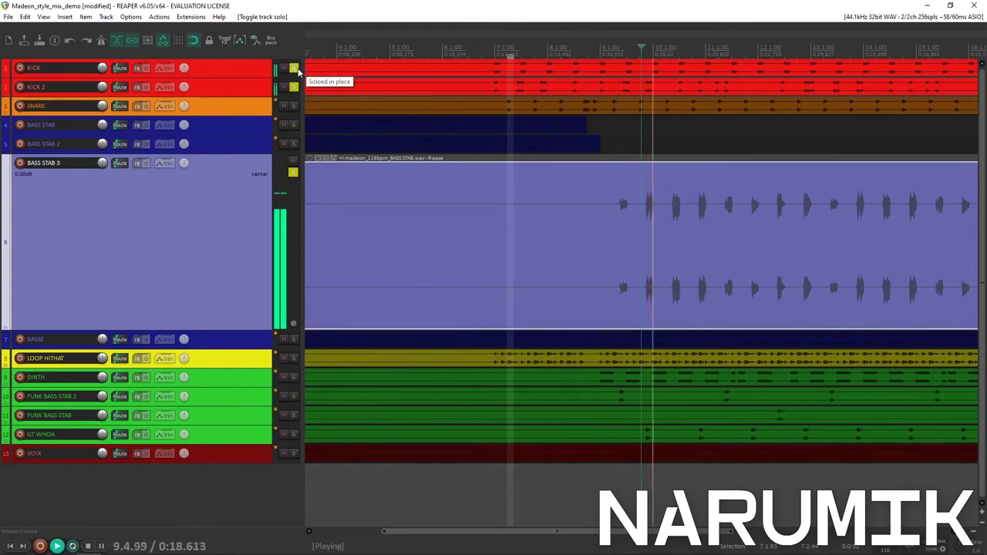
{"action": "key", "text": "space"}
Step: Move the BASS STAB 3 track up to sit directly below KICK 2
{"action": "scroll", "coordinate": [589, 176], "scroll_direction": "up", "scroll_amount": 5}
{"action": "left_click", "coordinate": [688, 208]}
{"action": "scroll", "coordinate": [618, 208], "scroll_direction": "down", "scroll_amount": 8}
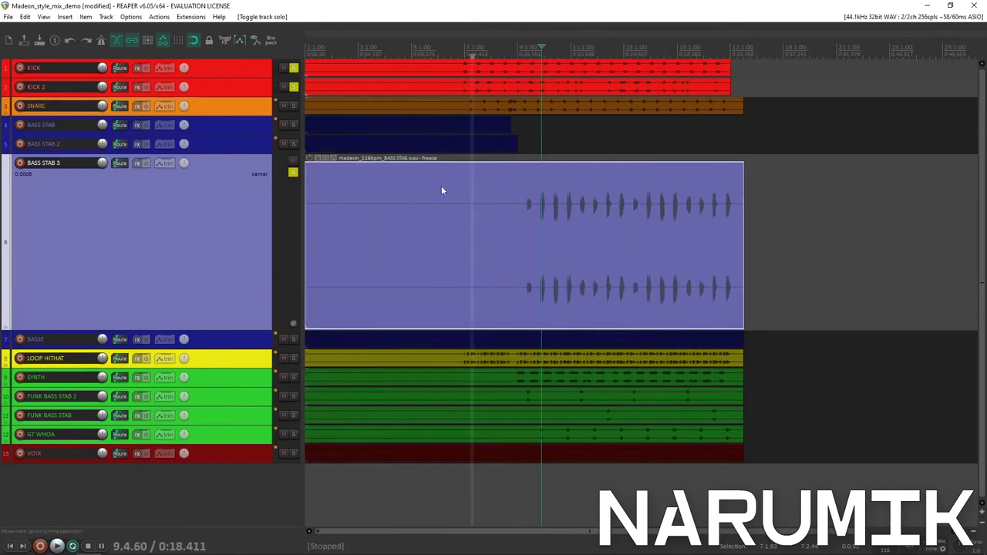
{"action": "left_click_drag", "start_coordinate": [229, 158], "coordinate": [221, 96]}
Step: Examine the onset of the BASS STAB 3 hit against the KICK 2 hit around 9.4.51 at close range
{"action": "scroll", "coordinate": [569, 177], "scroll_direction": "down", "scroll_amount": 5}
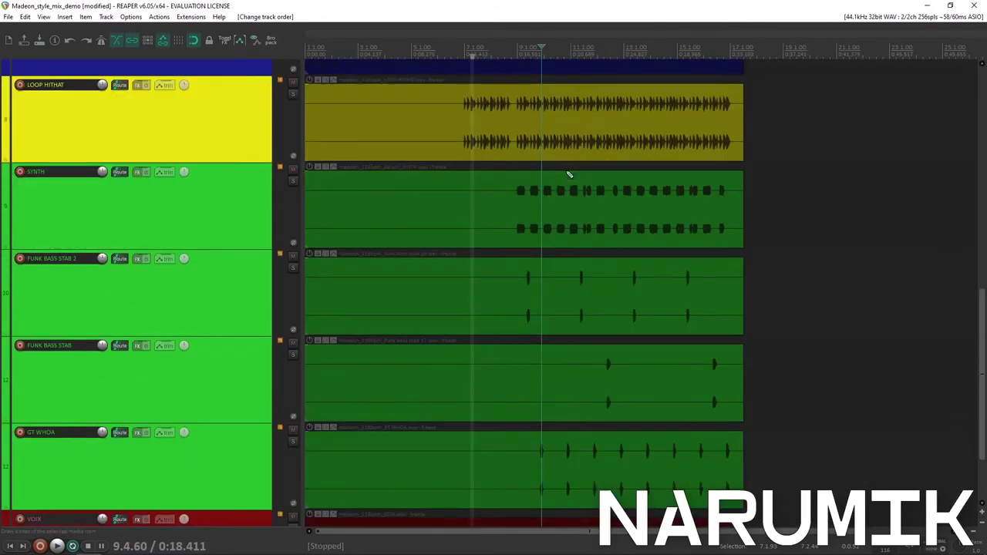
{"action": "scroll", "coordinate": [747, 198], "scroll_direction": "up", "scroll_amount": 5}
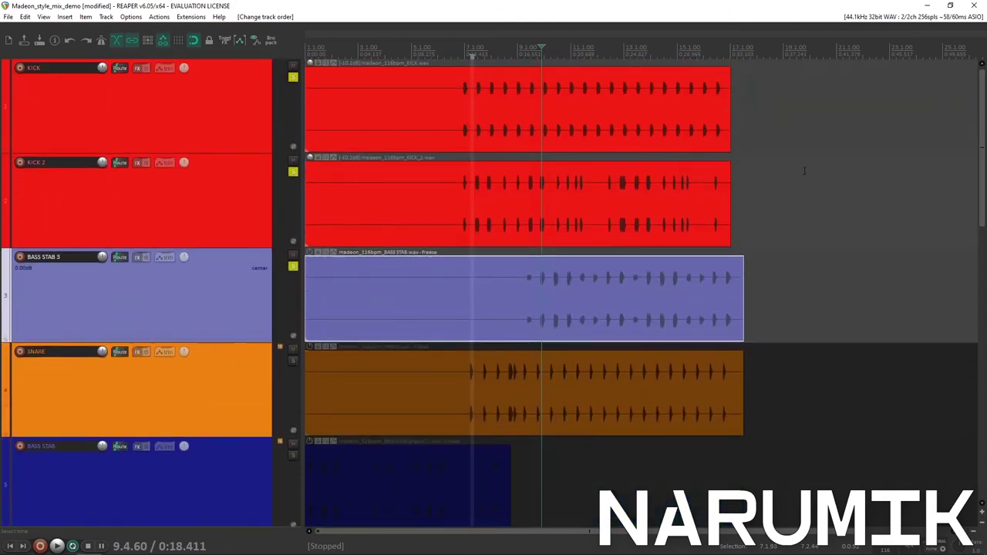
{"action": "scroll", "coordinate": [747, 197], "scroll_direction": "up", "scroll_amount": 3}
{"action": "scroll", "coordinate": [633, 247], "scroll_direction": "up", "scroll_amount": 3}
{"action": "left_click", "coordinate": [513, 269]}
{"action": "scroll", "coordinate": [512, 269], "scroll_direction": "up", "scroll_amount": 5}
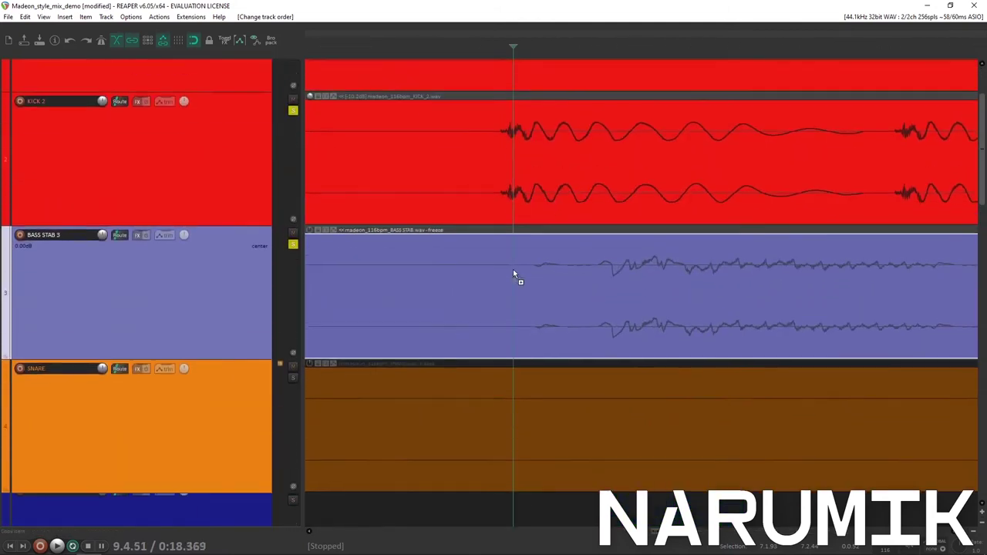
{"action": "scroll", "coordinate": [510, 270], "scroll_direction": "down", "scroll_amount": 4}
{"action": "scroll", "coordinate": [651, 291], "scroll_direction": "up", "scroll_amount": 2}
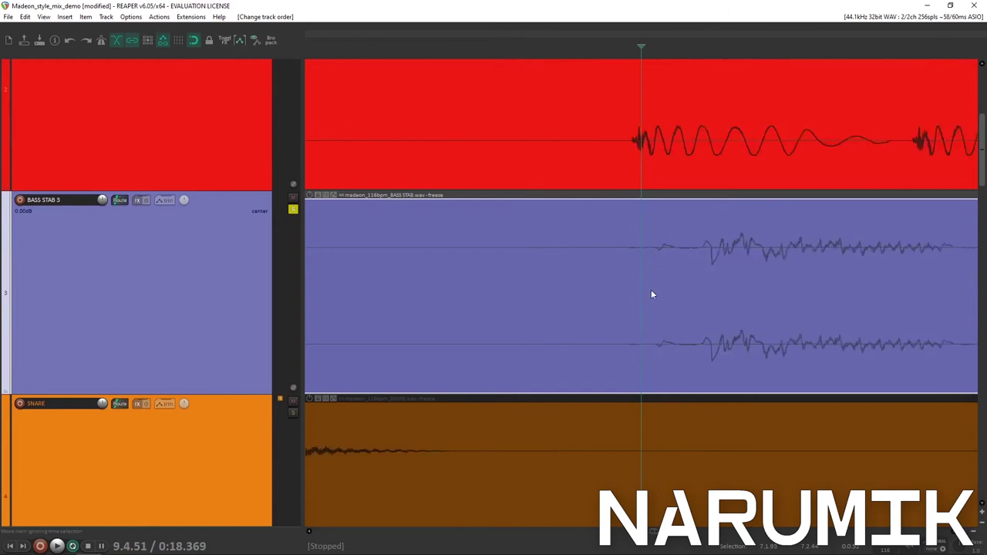
{"action": "scroll", "coordinate": [624, 271], "scroll_direction": "down", "scroll_amount": 10}
Step: Move the BASSE track up to sit directly below BASS STAB 3
{"action": "scroll", "coordinate": [625, 271], "scroll_direction": "down", "scroll_amount": 5}
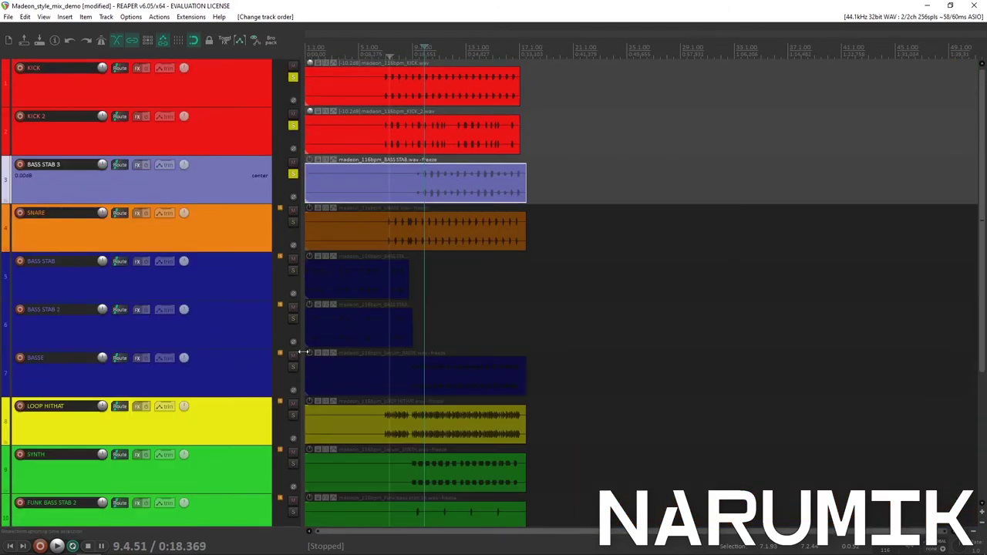
{"action": "left_click_drag", "start_coordinate": [222, 378], "coordinate": [206, 200]}
{"action": "scroll", "coordinate": [488, 251], "scroll_direction": "up", "scroll_amount": 10}
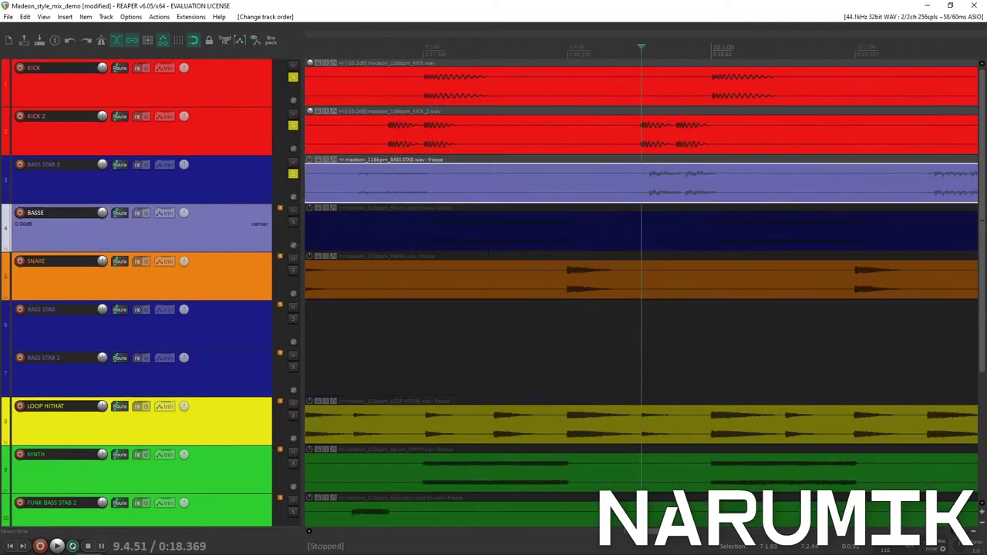
Step: Group the BASSE and BASS STAB 3 audio items so they move together
{"action": "scroll", "coordinate": [489, 251], "scroll_direction": "down", "scroll_amount": 5}
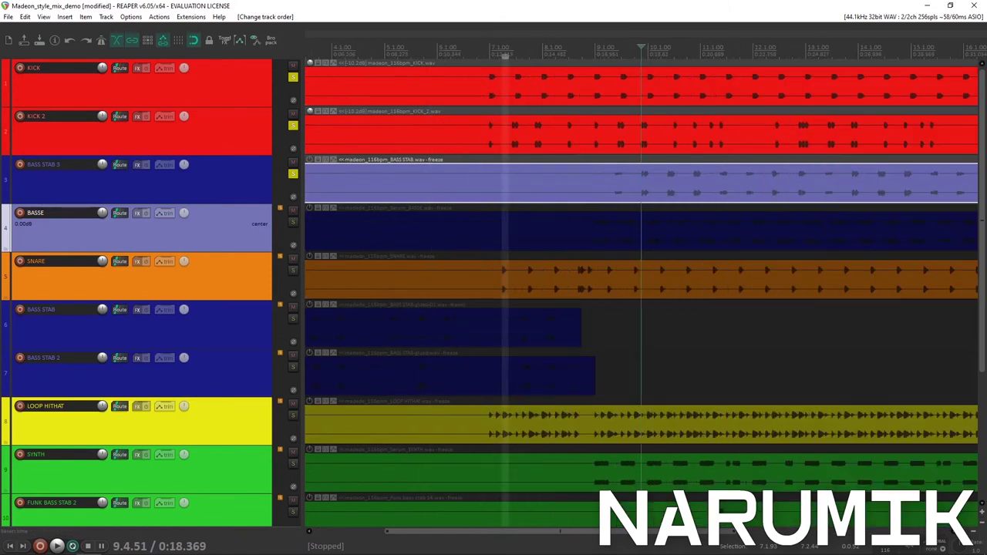
{"action": "left_click", "coordinate": [778, 238]}
{"action": "scroll", "coordinate": [771, 239], "scroll_direction": "up", "scroll_amount": 3}
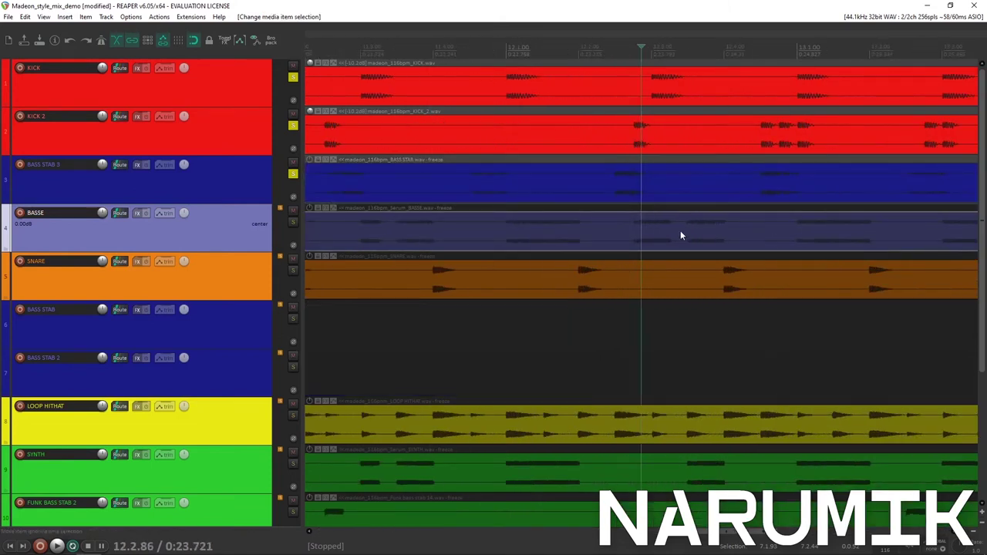
{"action": "scroll", "coordinate": [680, 233], "scroll_direction": "down", "scroll_amount": 5}
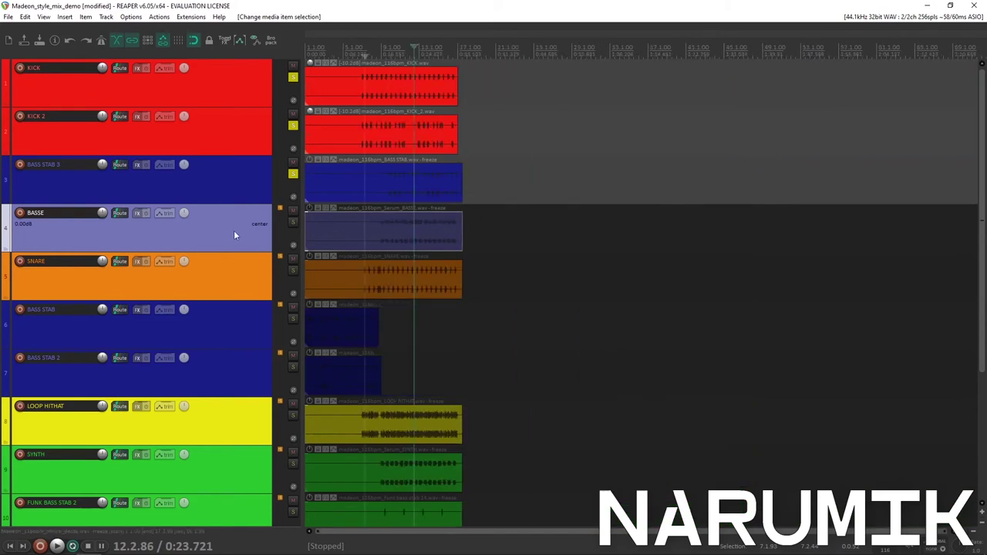
{"action": "left_click", "coordinate": [357, 180], "text": "ctrl"}
{"action": "key", "text": "g"}
{"action": "scroll", "coordinate": [403, 191], "scroll_direction": "up", "scroll_amount": 4}
{"action": "scroll", "coordinate": [402, 194], "scroll_direction": "down", "scroll_amount": 4}
{"action": "mouse_move", "coordinate": [379, 195]}
{"action": "left_mouse_down"}
{"action": "mouse_move", "coordinate": [366, 191]}
{"action": "mouse_move", "coordinate": [361, 202]}
{"action": "left_mouse_up"}
{"action": "left_click", "coordinate": [368, 230]}
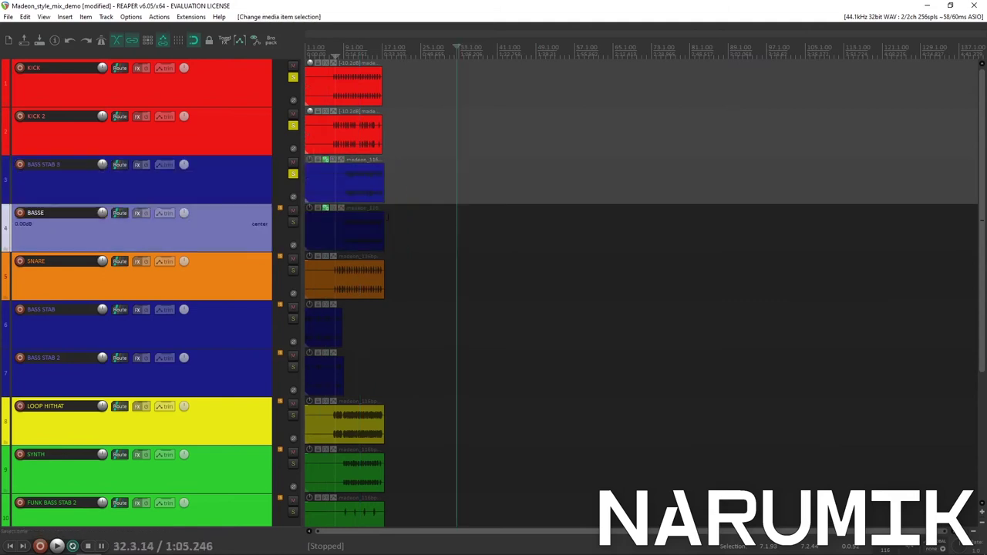
Step: Play the soloed kicks and BASS STAB 3 around 9.4.47 and compare the onset of the double hit
{"action": "left_click", "coordinate": [343, 179]}
{"action": "scroll", "coordinate": [370, 197], "scroll_direction": "up", "scroll_amount": 4}
{"action": "scroll", "coordinate": [524, 179], "scroll_direction": "up", "scroll_amount": 8}
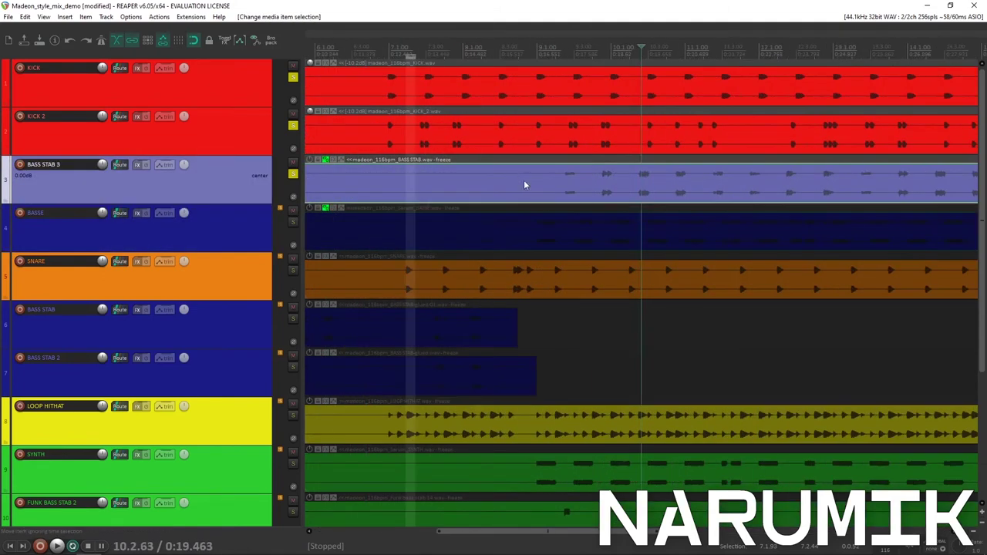
{"action": "scroll", "coordinate": [615, 175], "scroll_direction": "down", "scroll_amount": 10}
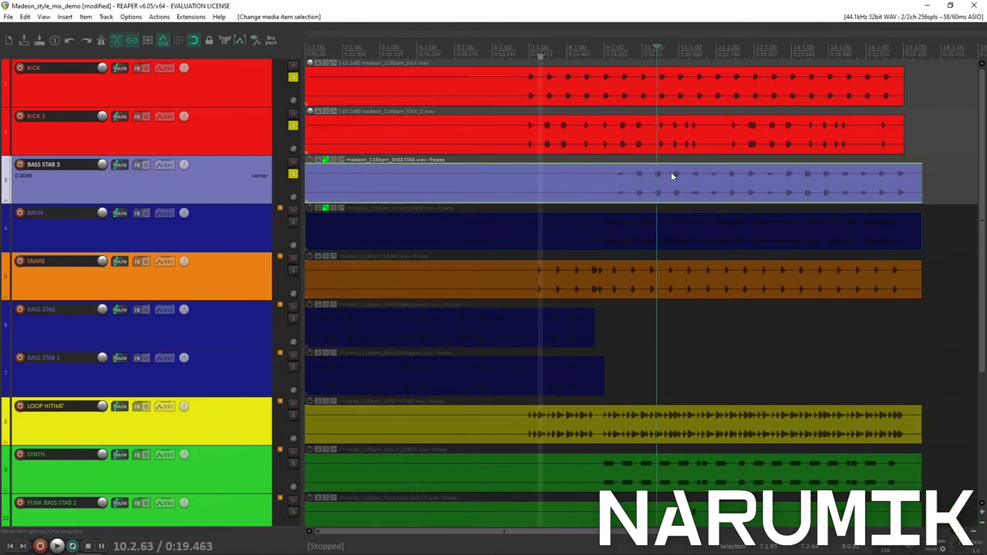
{"action": "scroll", "coordinate": [667, 174], "scroll_direction": "up", "scroll_amount": 6}
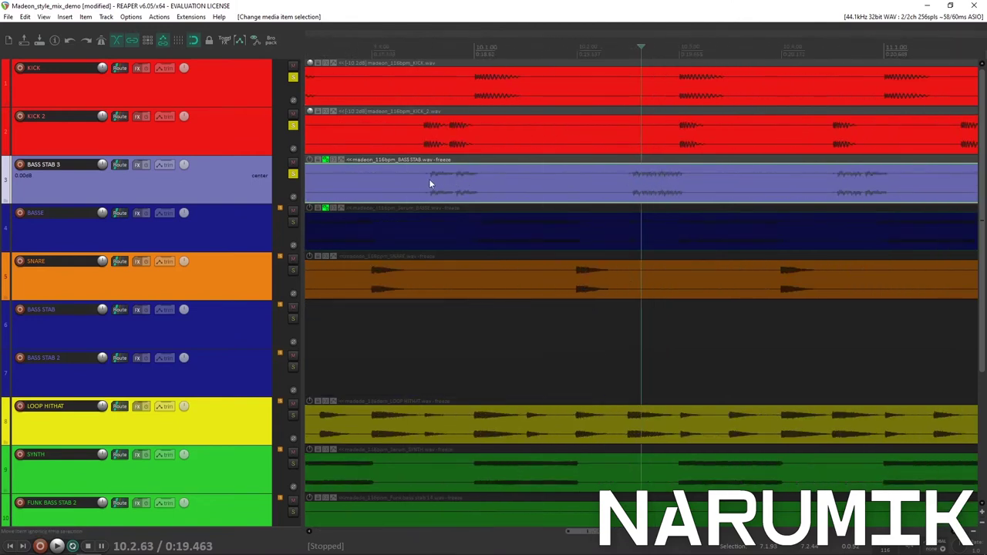
{"action": "left_click", "coordinate": [429, 179]}
{"action": "scroll", "coordinate": [427, 179], "scroll_direction": "down", "scroll_amount": 3}
{"action": "scroll", "coordinate": [601, 179], "scroll_direction": "up", "scroll_amount": 8}
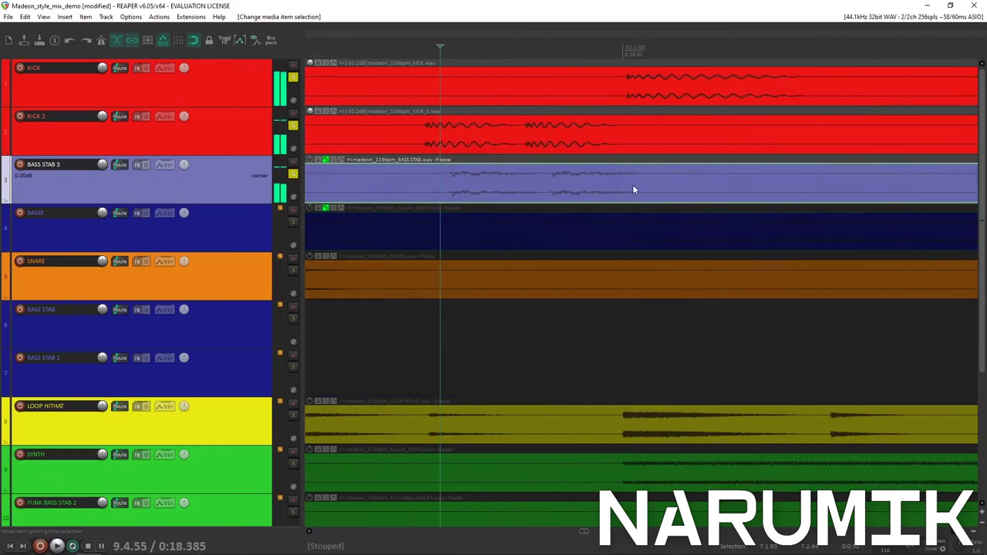
{"action": "left_click", "coordinate": [408, 173]}
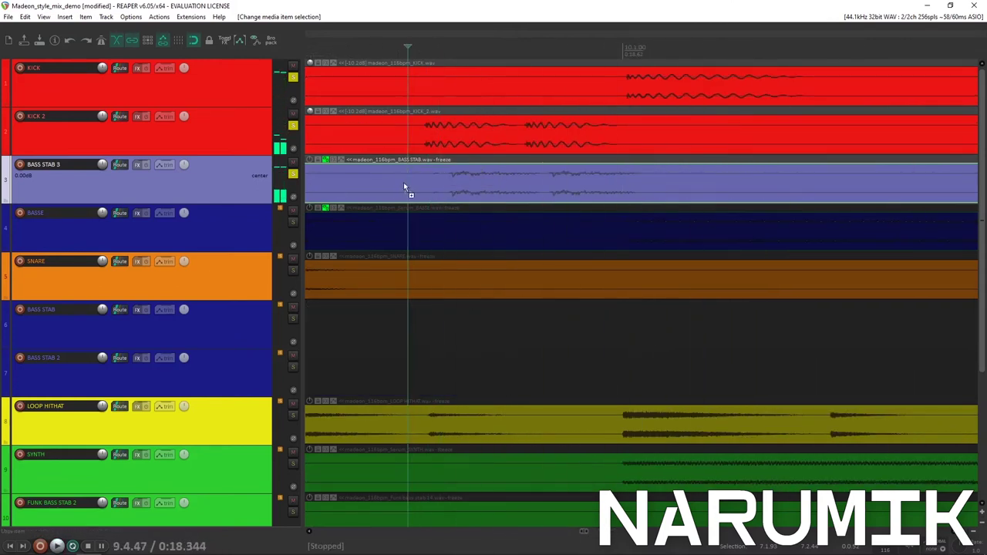
Step: Enlarge the track heights and try to shift the grouped bass items earlier to meet the KICK 2 hit near 9.4.51
{"action": "scroll", "coordinate": [431, 185], "scroll_direction": "up", "scroll_amount": 5}
{"action": "left_click_drag", "start_coordinate": [982, 234], "coordinate": [982, 163]}
{"action": "scroll", "coordinate": [718, 252], "scroll_direction": "up", "scroll_amount": 5}
{"action": "scroll", "coordinate": [737, 263], "scroll_direction": "down", "scroll_amount": 1}
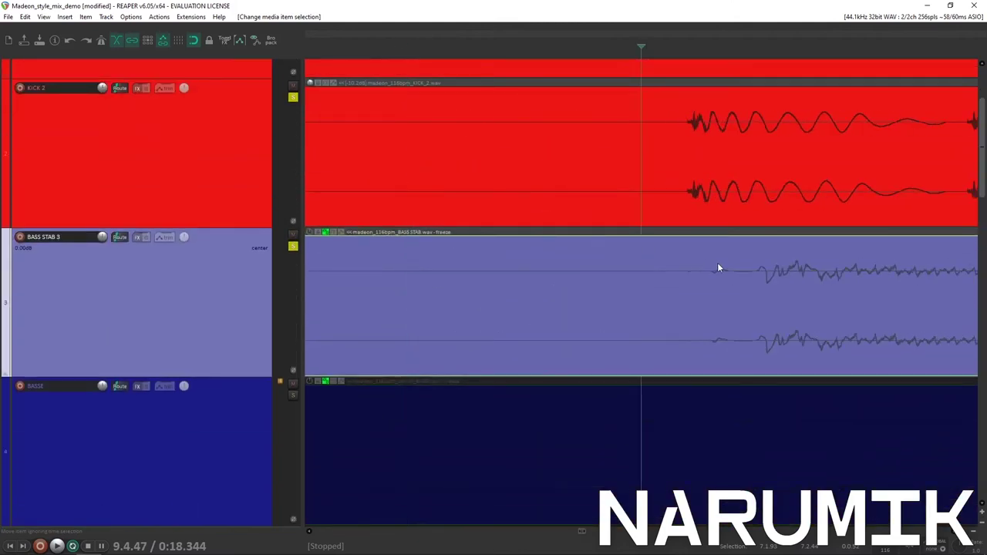
{"action": "left_click", "coordinate": [690, 165]}
{"action": "scroll", "coordinate": [690, 165], "scroll_direction": "up", "scroll_amount": 1}
{"action": "scroll", "coordinate": [692, 216], "scroll_direction": "down", "scroll_amount": 1}
{"action": "left_click_drag", "start_coordinate": [762, 306], "coordinate": [690, 308]}
{"action": "scroll", "coordinate": [672, 302], "scroll_direction": "down", "scroll_amount": 8}
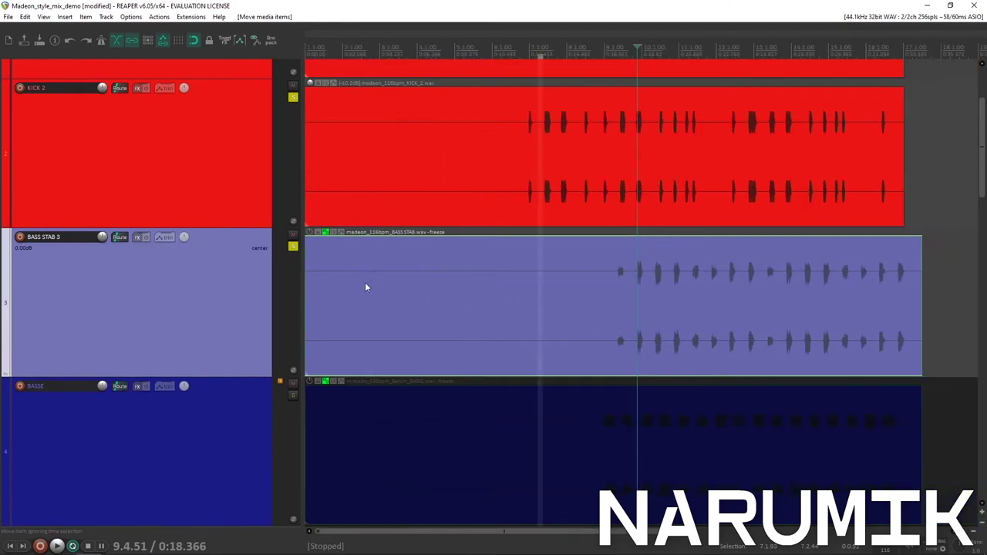
Step: Trim the silent start of the grouped BASS STAB 3 and BASSE items to just after 2.1.00
{"action": "scroll", "coordinate": [365, 286], "scroll_direction": "down", "scroll_amount": 5}
{"action": "left_click_drag", "start_coordinate": [337, 291], "coordinate": [350, 444]}
{"action": "left_click_drag", "start_coordinate": [309, 317], "coordinate": [326, 317]}
Step: Shift the grouped bass items earlier to start at about 2.1.50, lining the BASS STAB 3 attack up with the KICK 2 hit
{"action": "scroll", "coordinate": [368, 309], "scroll_direction": "up", "scroll_amount": 10}
{"action": "scroll", "coordinate": [690, 301], "scroll_direction": "up", "scroll_amount": 5}
{"action": "left_click_drag", "start_coordinate": [790, 303], "coordinate": [561, 298]}
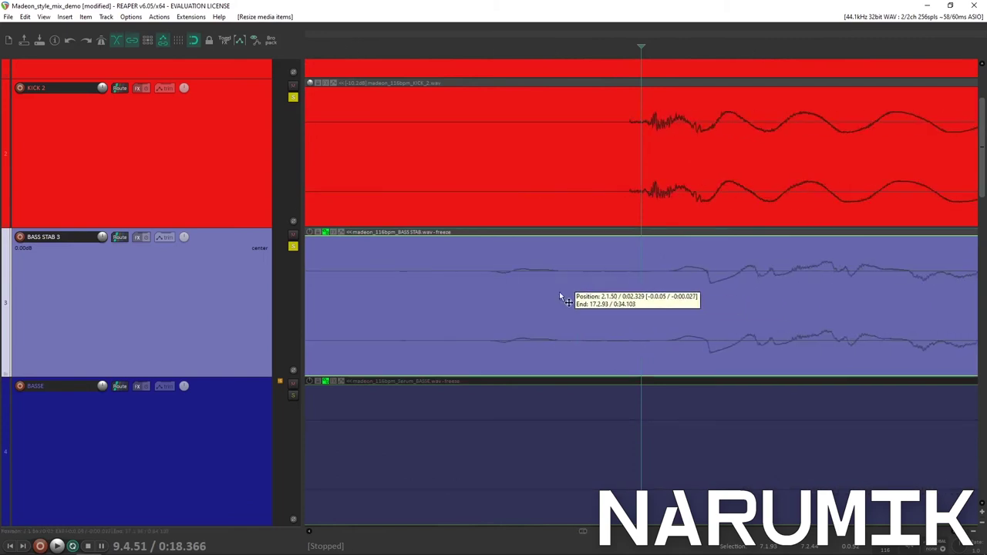
{"action": "left_click_drag", "start_coordinate": [704, 303], "coordinate": [604, 294]}
{"action": "left_click", "coordinate": [688, 299]}
{"action": "left_click", "coordinate": [697, 298]}
{"action": "left_click", "coordinate": [703, 297]}
{"action": "scroll", "coordinate": [703, 301], "scroll_direction": "up", "scroll_amount": 2}
{"action": "left_click", "coordinate": [560, 290]}
{"action": "left_click_drag", "start_coordinate": [545, 291], "coordinate": [570, 300]}
{"action": "scroll", "coordinate": [573, 302], "scroll_direction": "down", "scroll_amount": 8}
Step: Play the soloed kicks and BASS STAB 3 repeatedly from 9.4.40 to check the new alignment
{"action": "left_click", "coordinate": [573, 302]}
{"action": "key", "text": "space"}
{"action": "key", "text": "space"}
{"action": "scroll", "coordinate": [573, 307], "scroll_direction": "down", "scroll_amount": 3}
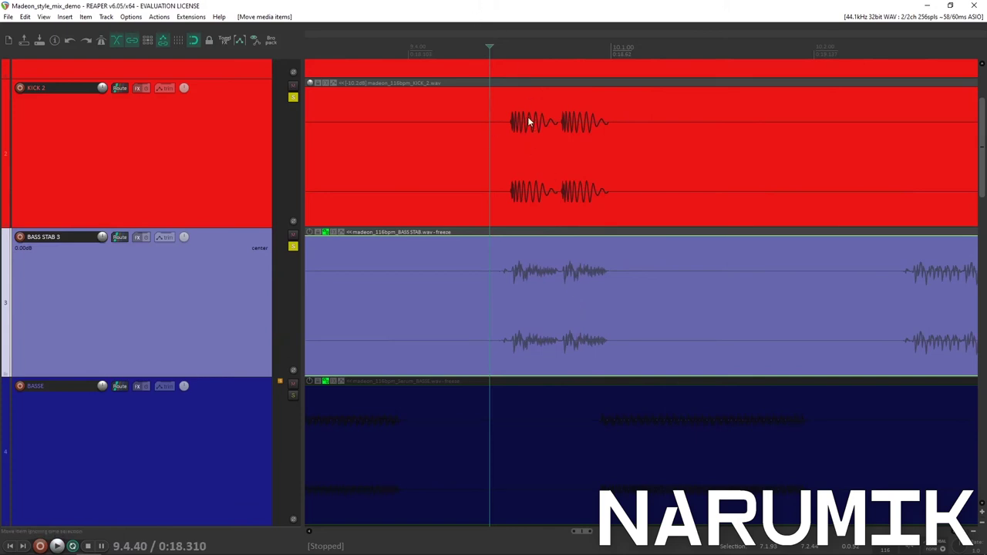
{"action": "scroll", "coordinate": [538, 289], "scroll_direction": "up", "scroll_amount": 3}
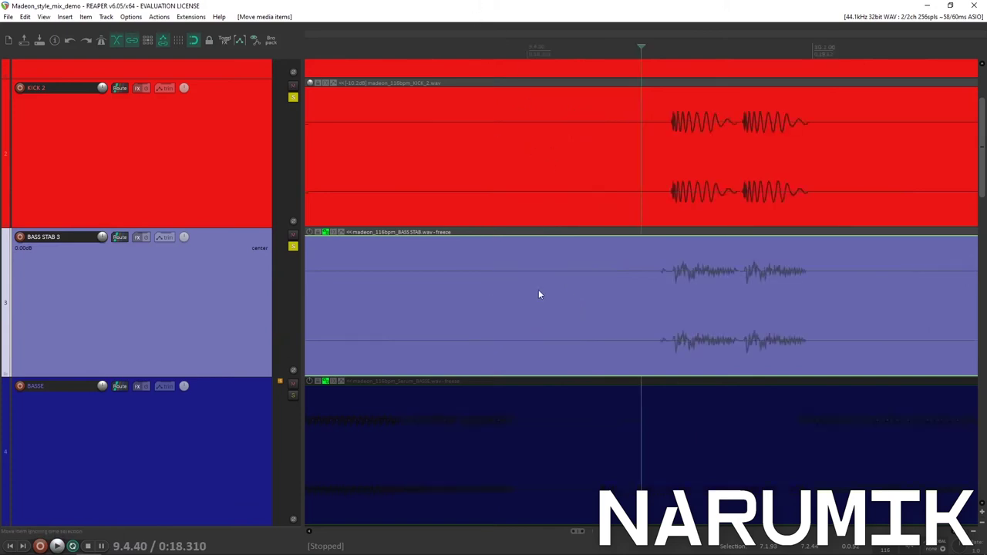
{"action": "left_click_drag", "start_coordinate": [550, 292], "coordinate": [556, 290]}
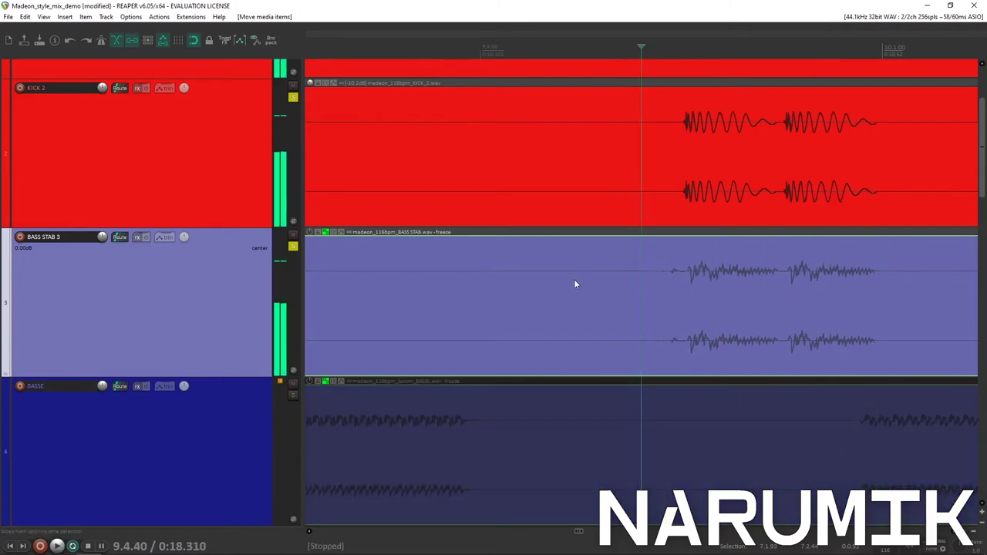
{"action": "scroll", "coordinate": [573, 281], "scroll_direction": "down", "scroll_amount": 3}
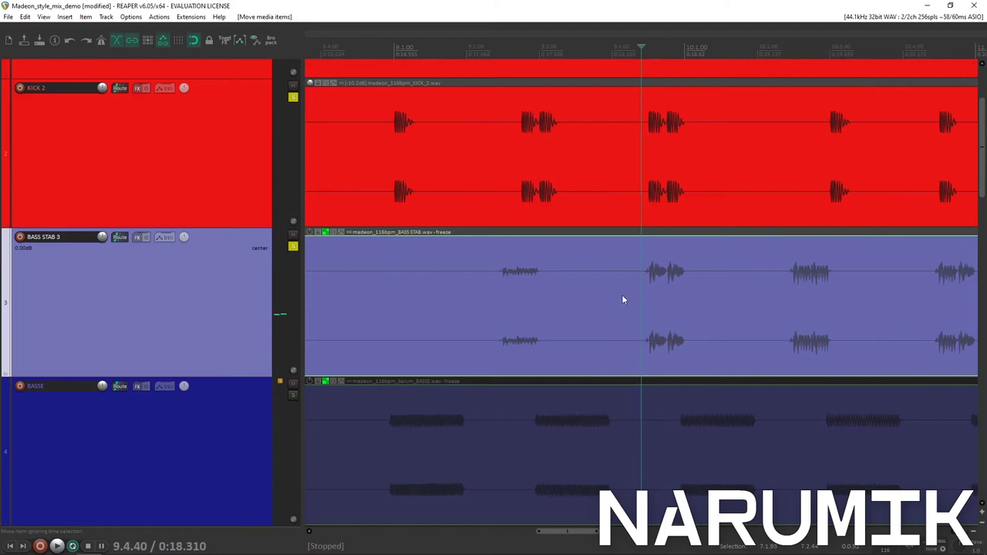
{"action": "key", "text": "space"}
{"action": "key", "text": "space"}
{"action": "key", "text": "space"}
{"action": "key", "text": "space"}
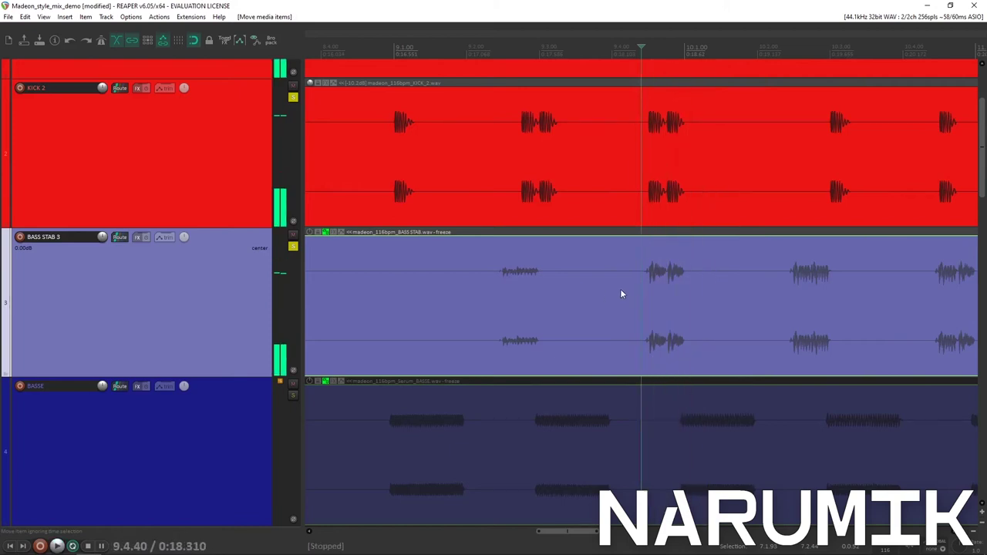
{"action": "left_click", "coordinate": [621, 290]}
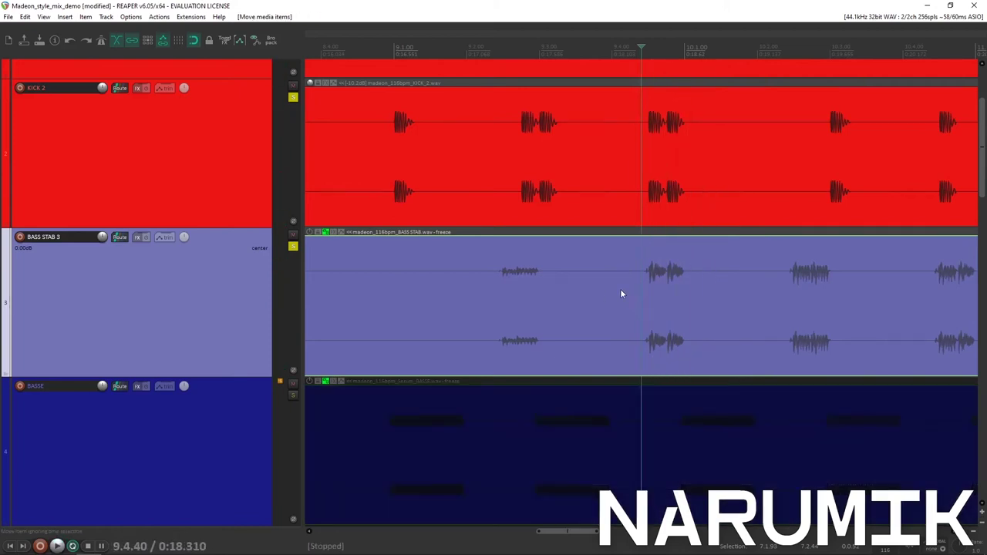
{"action": "key", "text": "space"}
{"action": "key", "text": "space"}
{"action": "key", "text": "space"}
{"action": "key", "text": "space"}
Step: Inspect the BASS STAB 3 attack against the KICK 2 waveform at sample level around 9.4.52
{"action": "scroll", "coordinate": [620, 288], "scroll_direction": "up", "scroll_amount": 10}
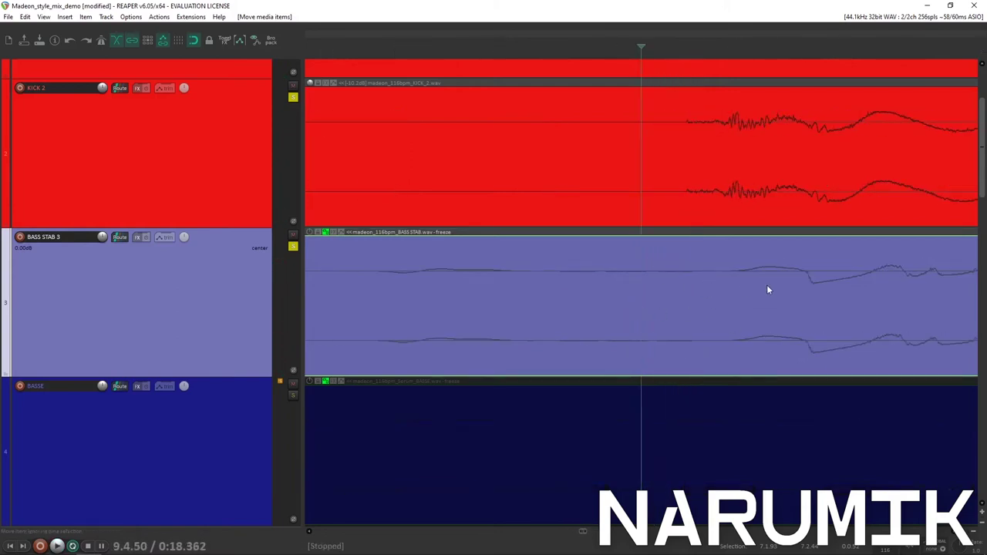
{"action": "left_click", "coordinate": [807, 291]}
{"action": "scroll", "coordinate": [803, 296], "scroll_direction": "up", "scroll_amount": 6}
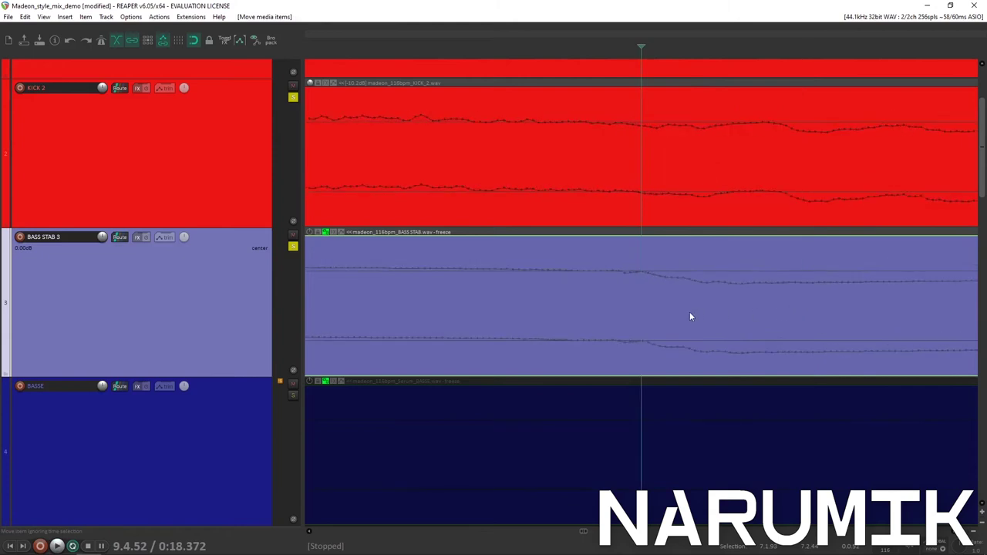
{"action": "scroll", "coordinate": [647, 303], "scroll_direction": "down", "scroll_amount": 8}
{"action": "scroll", "coordinate": [646, 304], "scroll_direction": "down", "scroll_amount": 8}
Step: Replay the soloed kick and bass stab double hit from about 9.4.48
{"action": "left_click", "coordinate": [549, 296]}
{"action": "key", "text": "space"}
{"action": "key", "text": "space"}
{"action": "key", "text": "space"}
{"action": "key", "text": "space"}
{"action": "scroll", "coordinate": [649, 293], "scroll_direction": "up", "scroll_amount": 3}
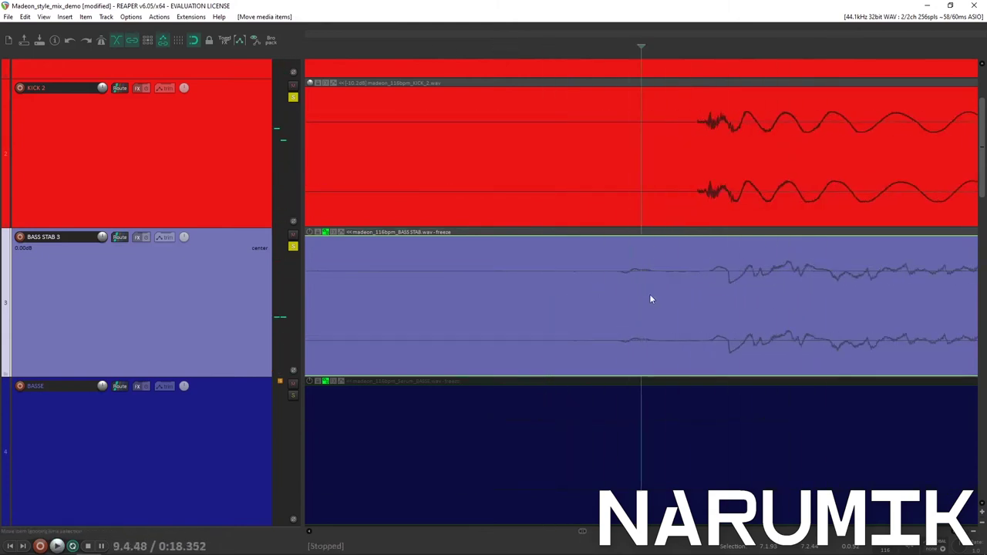
{"action": "key", "text": "space"}
{"action": "key", "text": "space"}
Step: Compare the KICK 2 onset at 9.4.51 with the start of the bass stab at close range
{"action": "scroll", "coordinate": [678, 277], "scroll_direction": "down", "scroll_amount": 8}
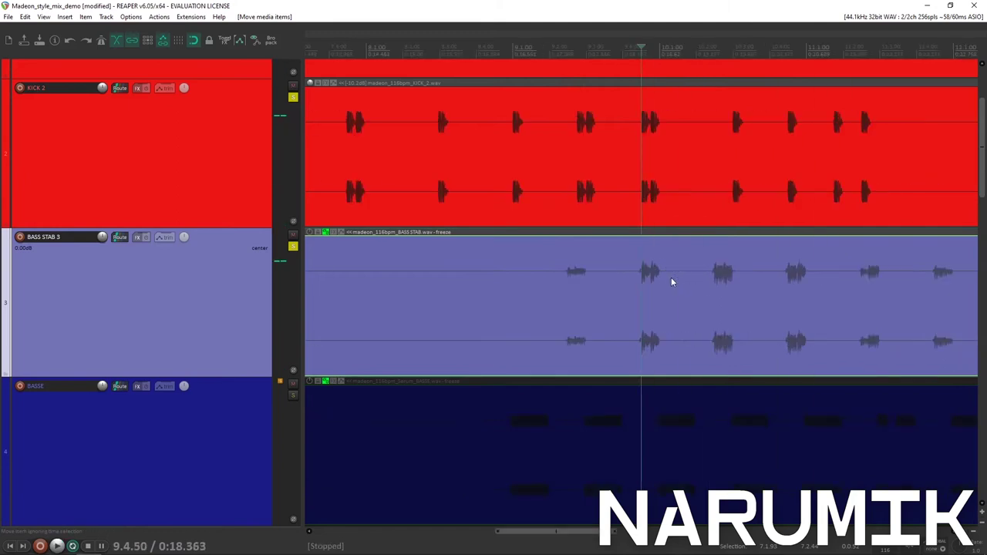
{"action": "scroll", "coordinate": [731, 274], "scroll_direction": "up", "scroll_amount": 5}
{"action": "left_click", "coordinate": [655, 275]}
{"action": "left_click", "coordinate": [662, 281]}
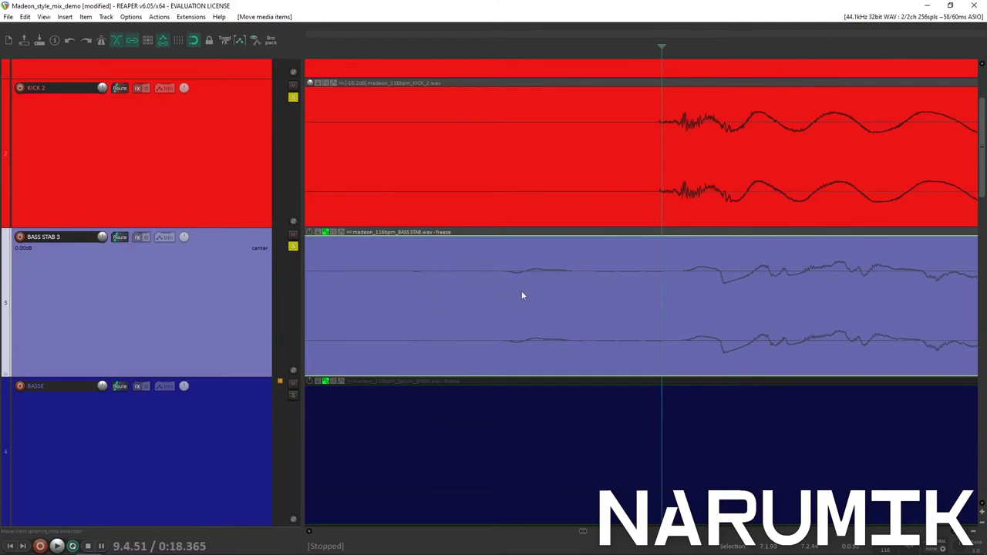
{"action": "scroll", "coordinate": [576, 282], "scroll_direction": "down", "scroll_amount": 5}
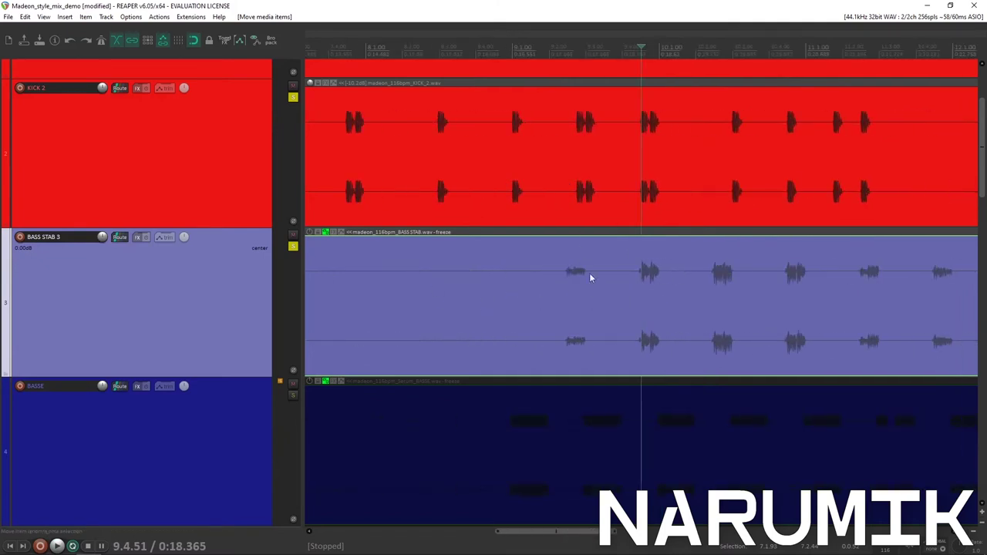
Step: Unsolo all tracks and shrink the track heights until the whole arrangement is in view
{"action": "left_click", "coordinate": [292, 248]}
{"action": "scroll", "coordinate": [550, 274], "scroll_direction": "down", "scroll_amount": 6}
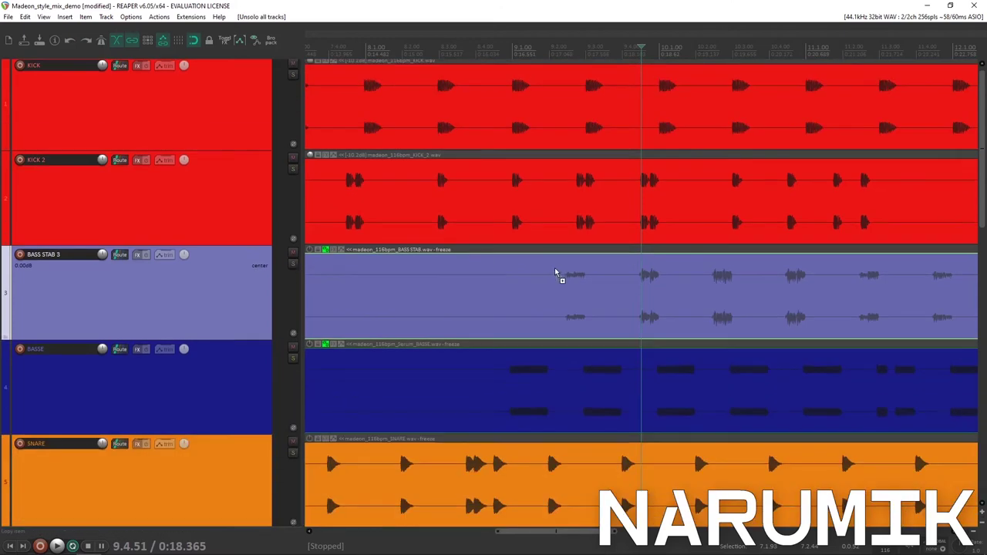
{"action": "scroll", "coordinate": [371, 113], "scroll_direction": "down", "scroll_amount": 3}
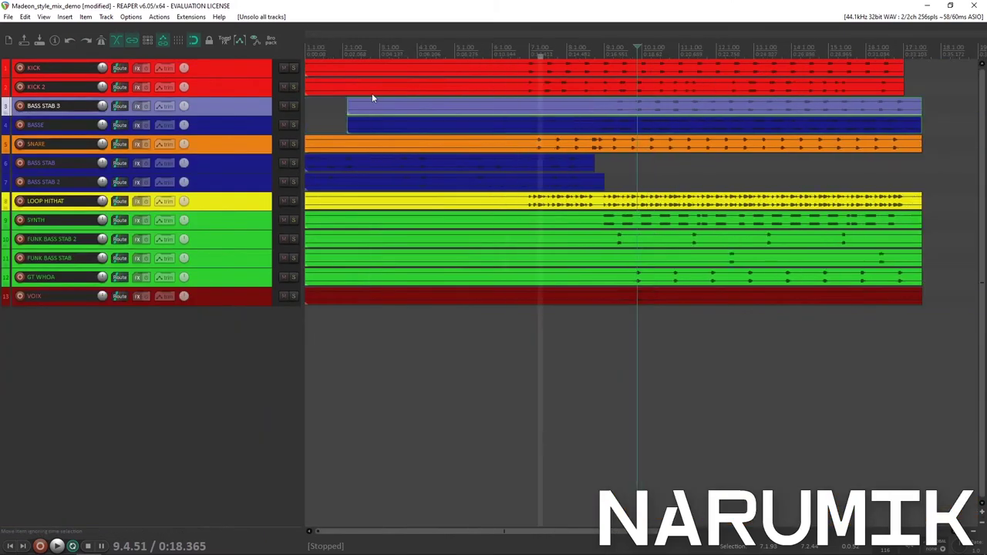
{"action": "scroll", "coordinate": [423, 90], "scroll_direction": "down", "scroll_amount": 3}
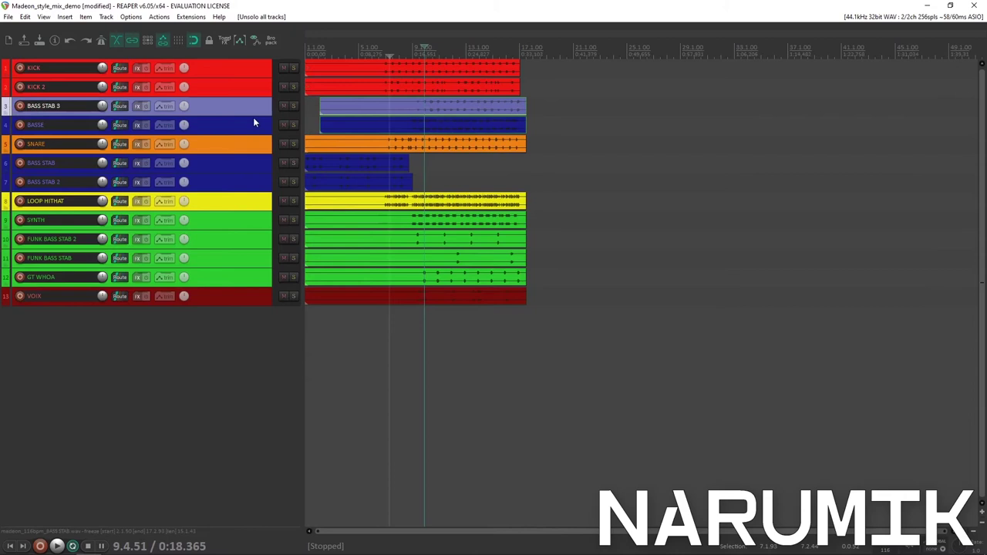
Step: Enlarge the BASS STAB 2 and BASS STAB tracks to show their waveforms around bar 7
{"action": "left_click", "coordinate": [231, 170]}
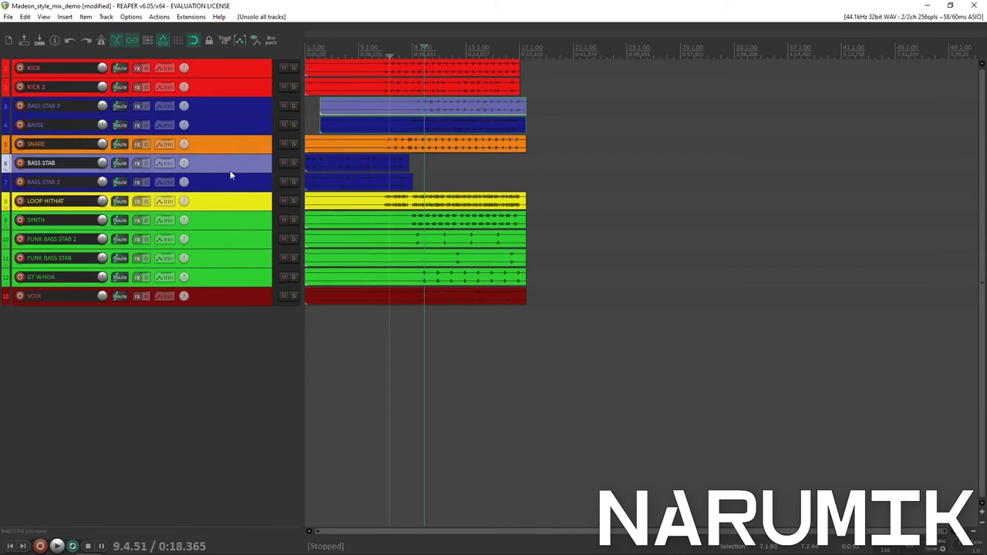
{"action": "left_click", "coordinate": [368, 176]}
{"action": "scroll", "coordinate": [535, 165], "scroll_direction": "up", "scroll_amount": 10}
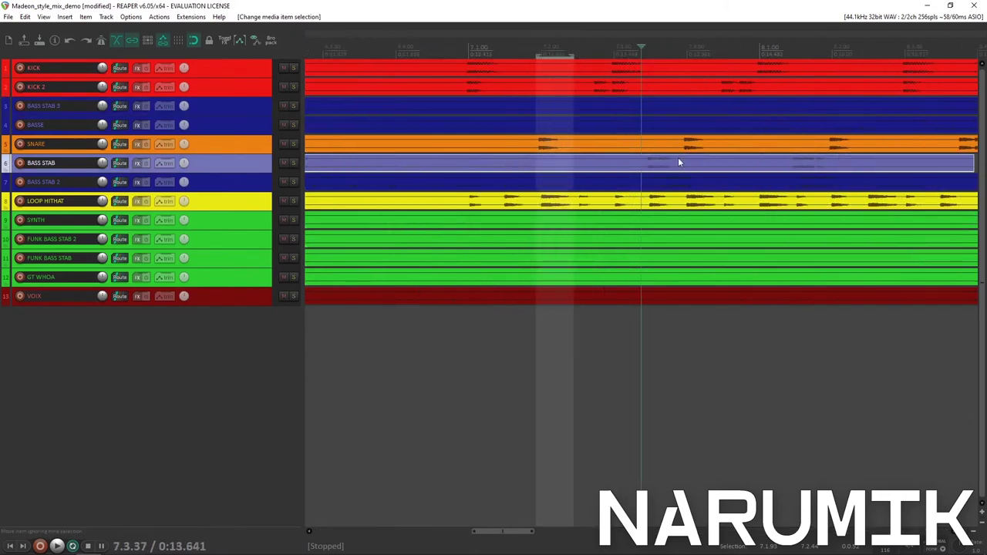
{"action": "scroll", "coordinate": [667, 165], "scroll_direction": "down", "scroll_amount": 4}
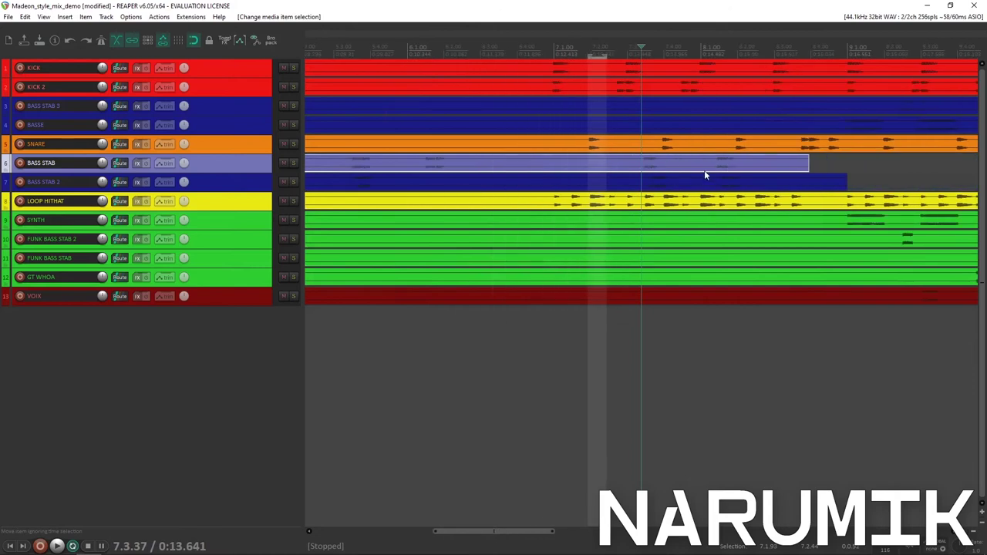
{"action": "left_click", "coordinate": [686, 189]}
{"action": "scroll", "coordinate": [647, 186], "scroll_direction": "up", "scroll_amount": 5}
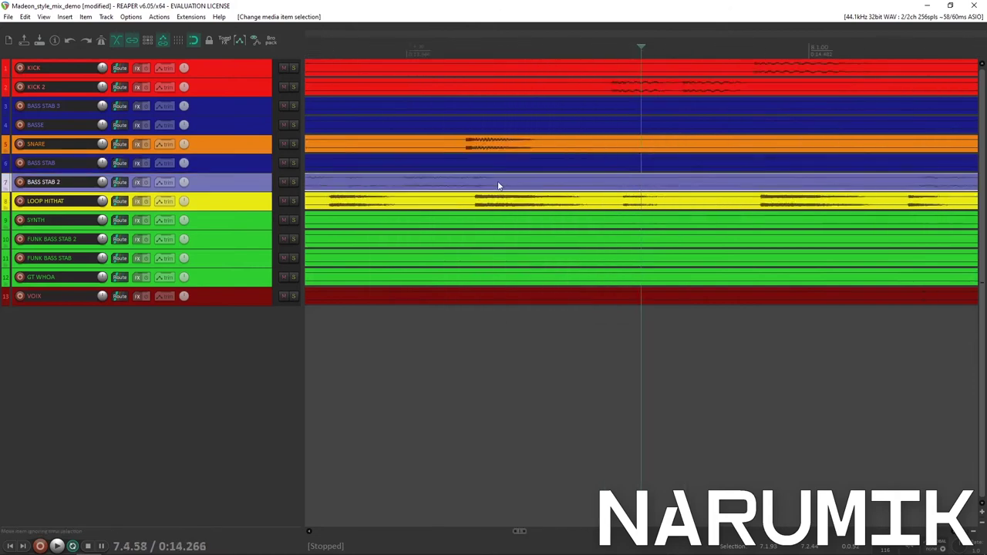
{"action": "left_click_drag", "start_coordinate": [219, 192], "coordinate": [199, 343]}
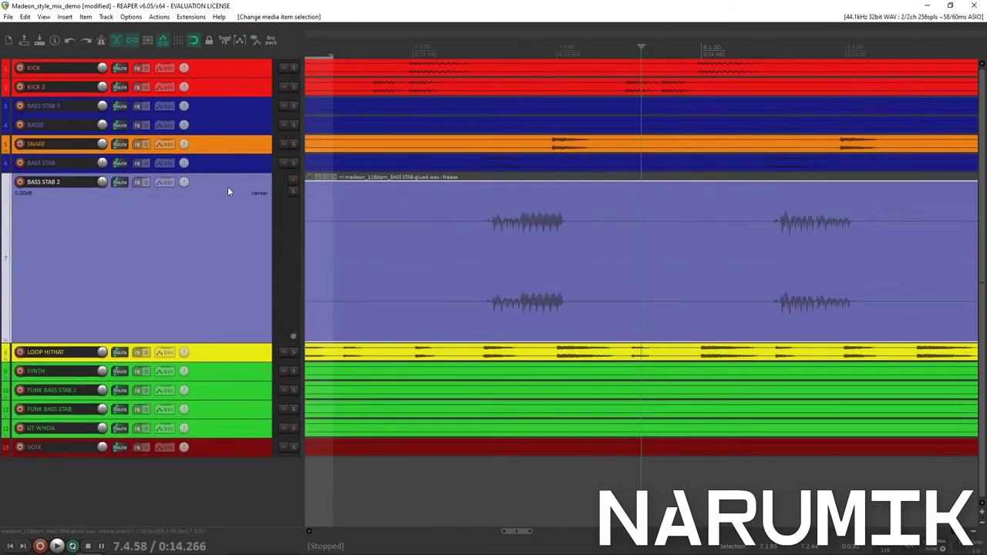
{"action": "left_click_drag", "start_coordinate": [223, 172], "coordinate": [223, 298]}
Step: Examine the BASS STAB hit against the BASS STAB 2 hit around 7.3.74
{"action": "left_click", "coordinate": [524, 237]}
{"action": "scroll", "coordinate": [563, 247], "scroll_direction": "up", "scroll_amount": 5}
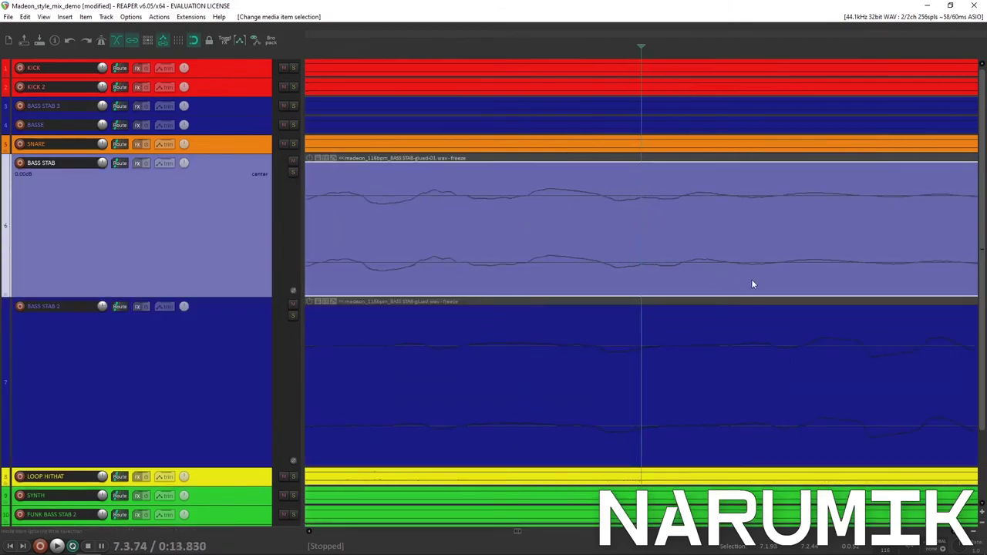
{"action": "scroll", "coordinate": [753, 283], "scroll_direction": "down", "scroll_amount": 5}
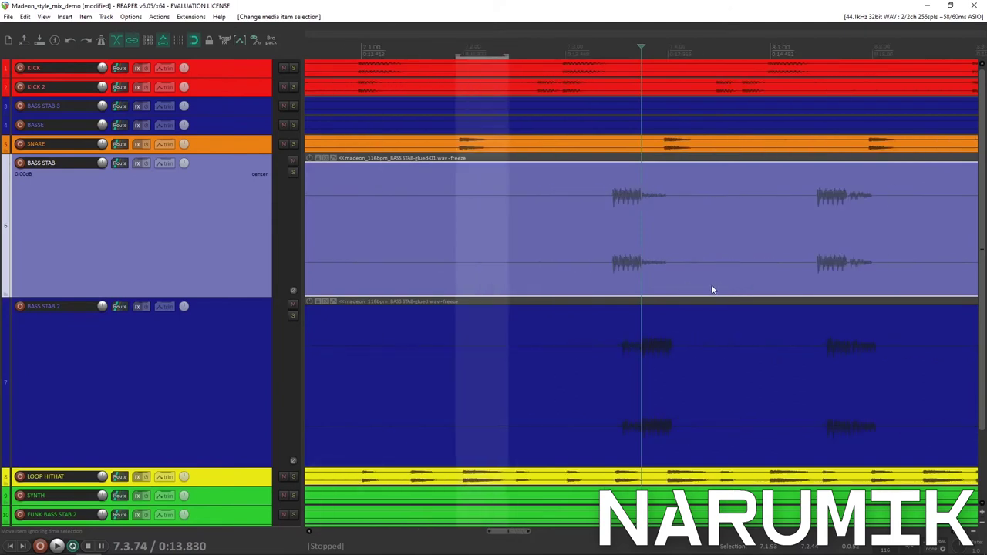
Step: Select the BASS STAB and BASS STAB 2 items together and group them
{"action": "scroll", "coordinate": [697, 295], "scroll_direction": "down", "scroll_amount": 3}
{"action": "left_click_drag", "start_coordinate": [629, 250], "coordinate": [434, 419]}
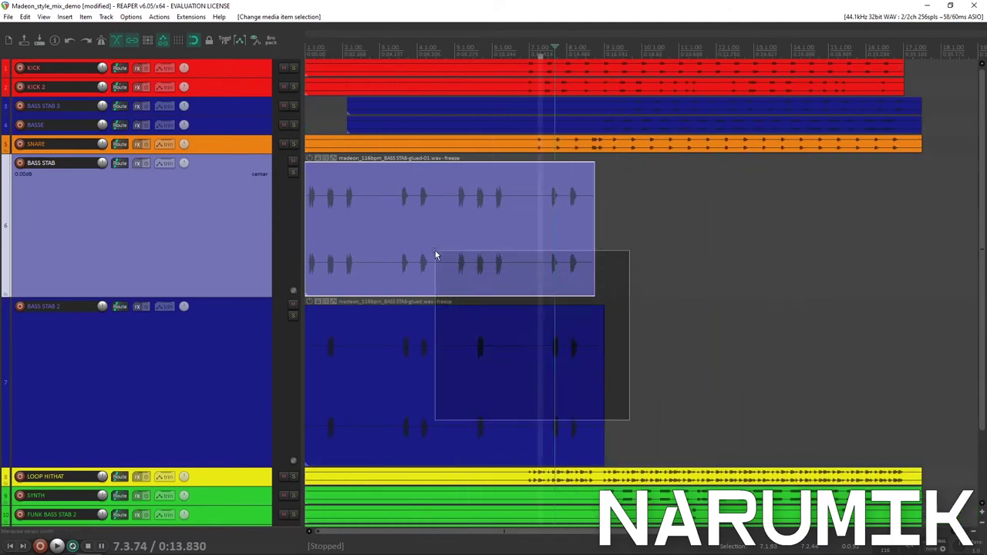
{"action": "right_click", "coordinate": [433, 419]}
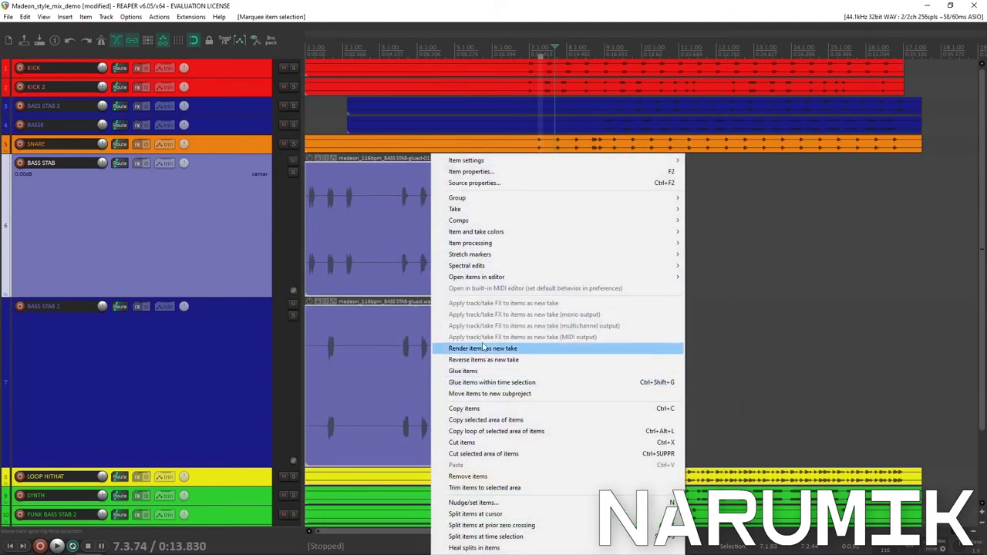
{"action": "left_click", "coordinate": [406, 3]}
{"action": "key", "text": "g"}
Step: Reduce the track heights and move the LOOP HITHAT track up directly below KICK 2
{"action": "scroll", "coordinate": [567, 206], "scroll_direction": "up", "scroll_amount": 2}
{"action": "scroll", "coordinate": [577, 193], "scroll_direction": "down", "scroll_amount": 3}
{"action": "scroll", "coordinate": [461, 143], "scroll_direction": "down", "scroll_amount": 3}
{"action": "scroll", "coordinate": [402, 166], "scroll_direction": "up", "scroll_amount": 2}
{"action": "scroll", "coordinate": [402, 166], "scroll_direction": "up", "scroll_amount": 2}
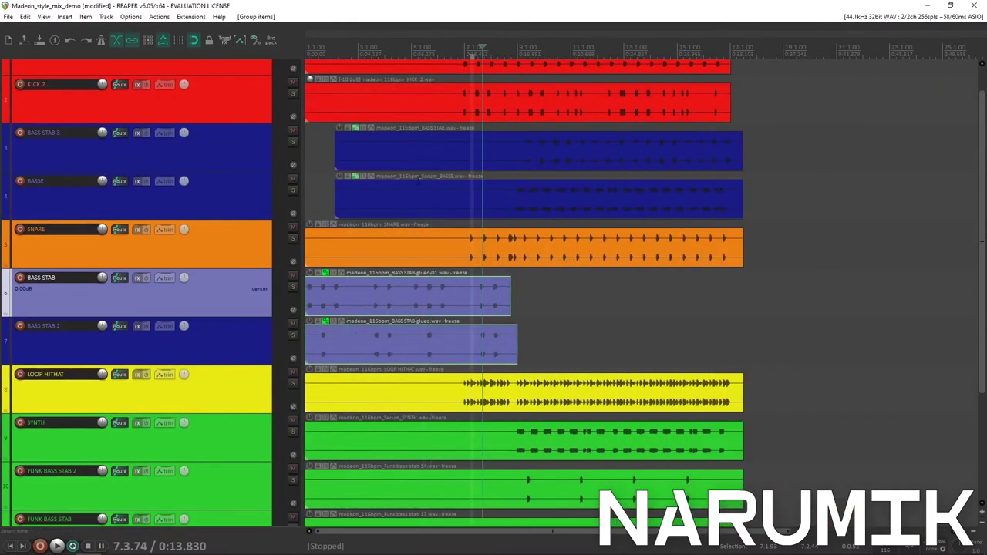
{"action": "left_click", "coordinate": [266, 387]}
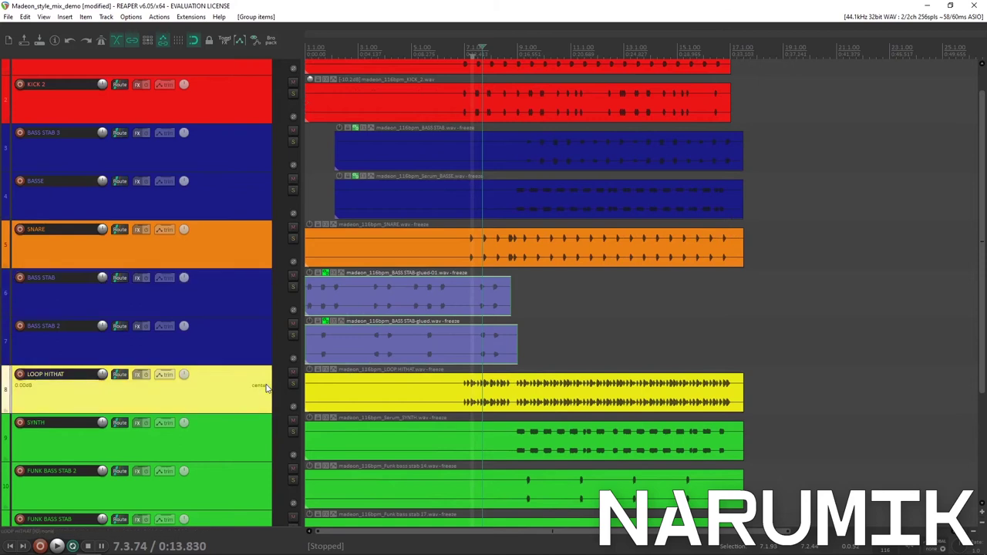
{"action": "left_click_drag", "start_coordinate": [208, 298], "coordinate": [180, 120]}
Step: Enlarge the tracks around bar 7 to compare the first LOOP HITHAT hit with the KICK 2 onset
{"action": "scroll", "coordinate": [618, 145], "scroll_direction": "up", "scroll_amount": 3}
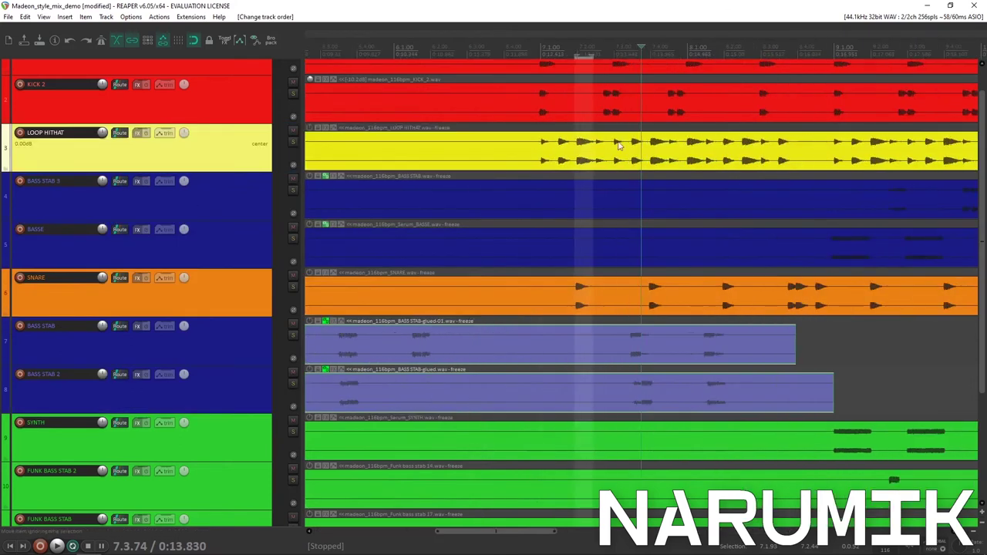
{"action": "left_click", "coordinate": [543, 149]}
{"action": "scroll", "coordinate": [659, 185], "scroll_direction": "up", "scroll_amount": 6}
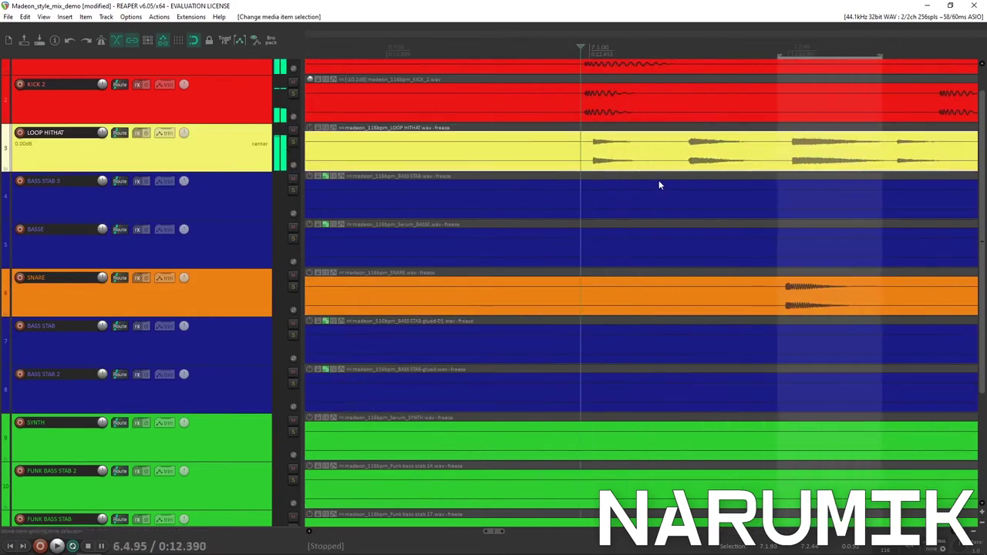
{"action": "scroll", "coordinate": [543, 193], "scroll_direction": "up", "scroll_amount": 5, "text": "ctrl"}
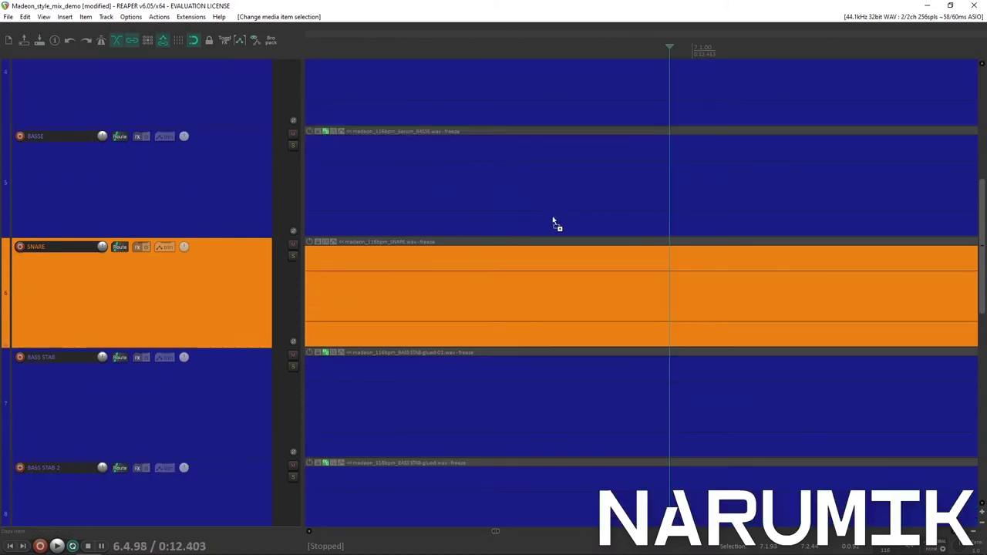
{"action": "scroll", "coordinate": [982, 230], "scroll_direction": "up", "scroll_amount": 5}
Step: Split the LOOP HITHAT item at 1.3.94 and remove the silent piece before the split
{"action": "scroll", "coordinate": [655, 311], "scroll_direction": "down", "scroll_amount": 8}
{"action": "left_click", "coordinate": [324, 306]}
{"action": "key", "text": "s"}
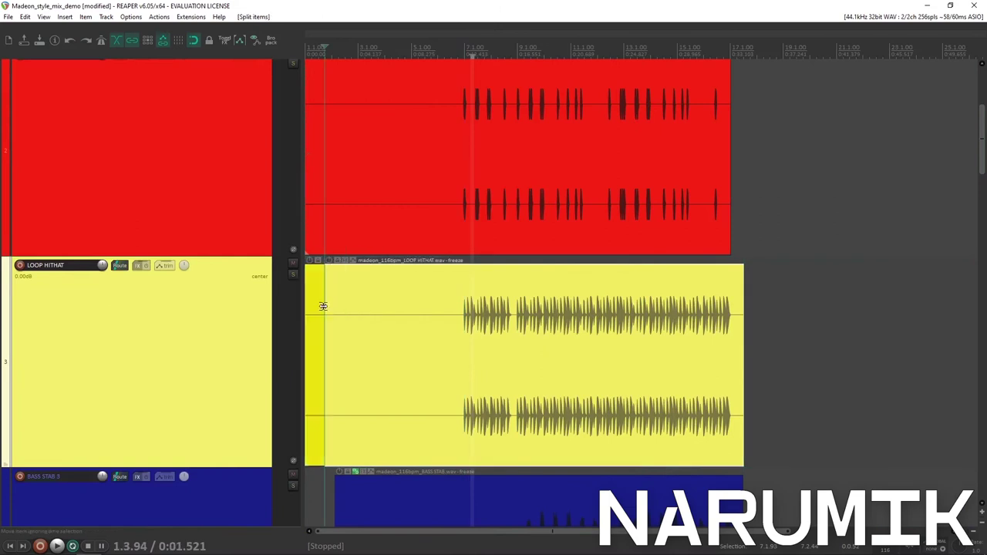
{"action": "left_click", "coordinate": [318, 313]}
{"action": "key", "text": "Delete"}
Step: Examine the offset between the first LOOP HITHAT hit and the KICK 2 onset just before 7.1.00
{"action": "left_click", "coordinate": [470, 328]}
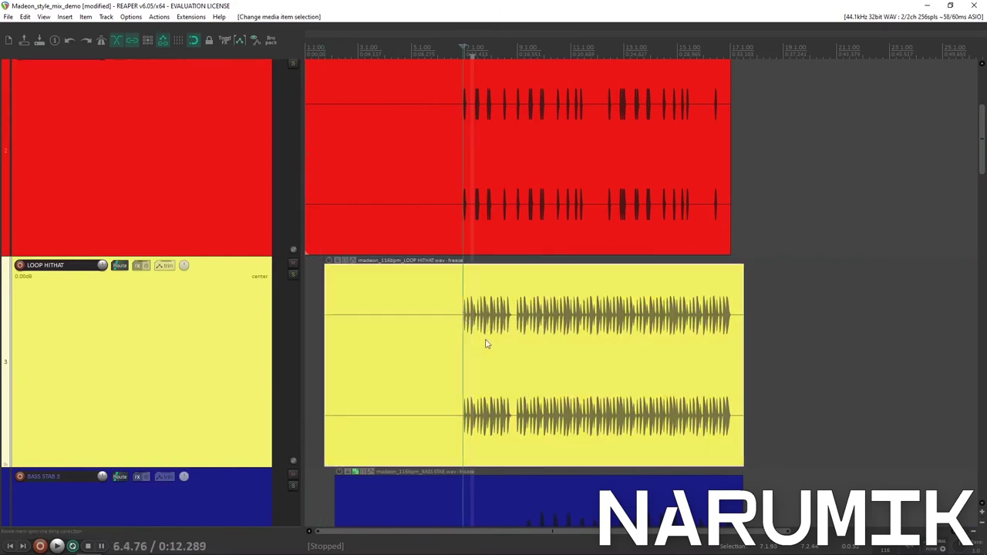
{"action": "scroll", "coordinate": [714, 344], "scroll_direction": "up", "scroll_amount": 10}
{"action": "left_click", "coordinate": [775, 312]}
{"action": "scroll", "coordinate": [714, 345], "scroll_direction": "up", "scroll_amount": 5}
{"action": "left_click", "coordinate": [562, 305]}
{"action": "scroll", "coordinate": [558, 304], "scroll_direction": "down", "scroll_amount": 5}
{"action": "scroll", "coordinate": [558, 304], "scroll_direction": "down", "scroll_amount": 6}
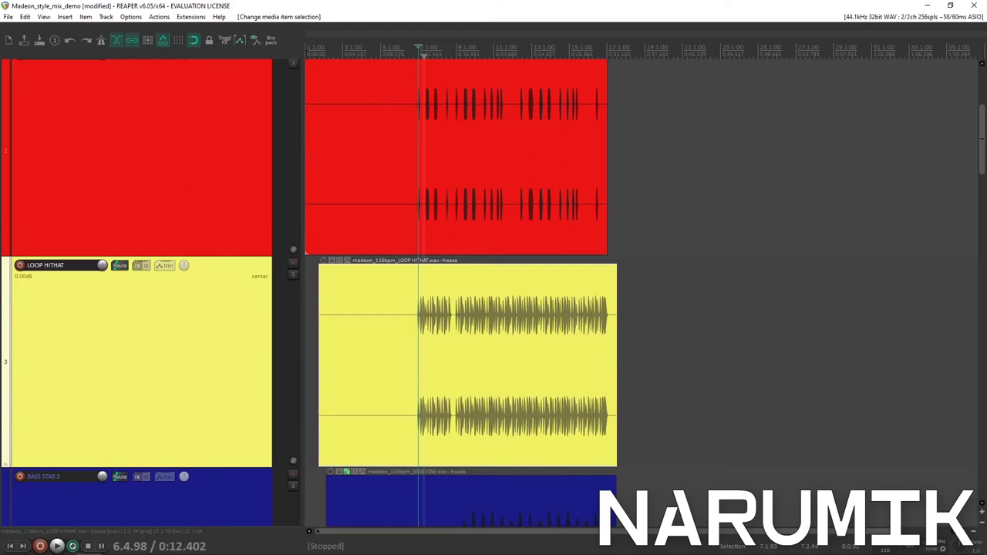
{"action": "scroll", "coordinate": [600, 410], "scroll_direction": "up", "scroll_amount": 8}
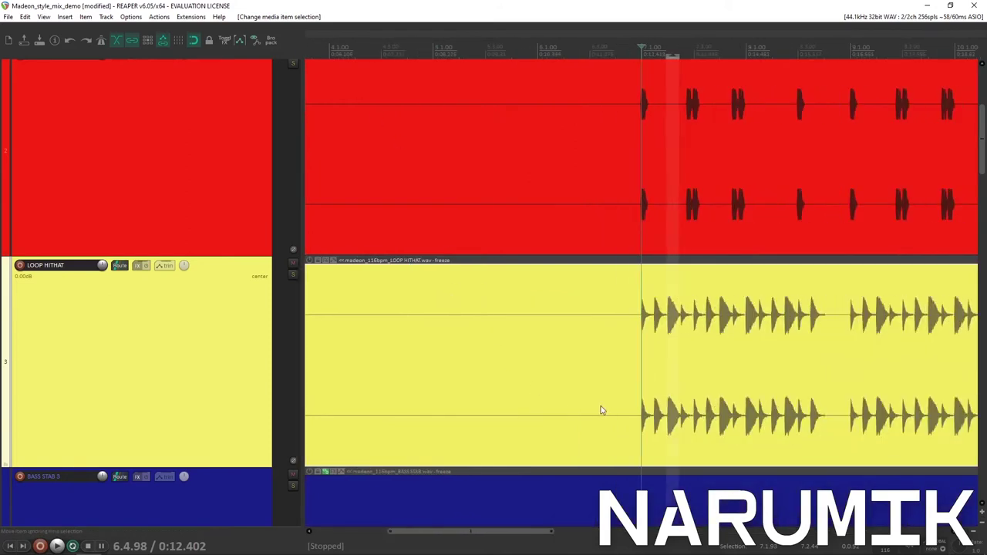
{"action": "scroll", "coordinate": [690, 351], "scroll_direction": "down", "scroll_amount": 8}
{"action": "scroll", "coordinate": [692, 349], "scroll_direction": "up", "scroll_amount": 10}
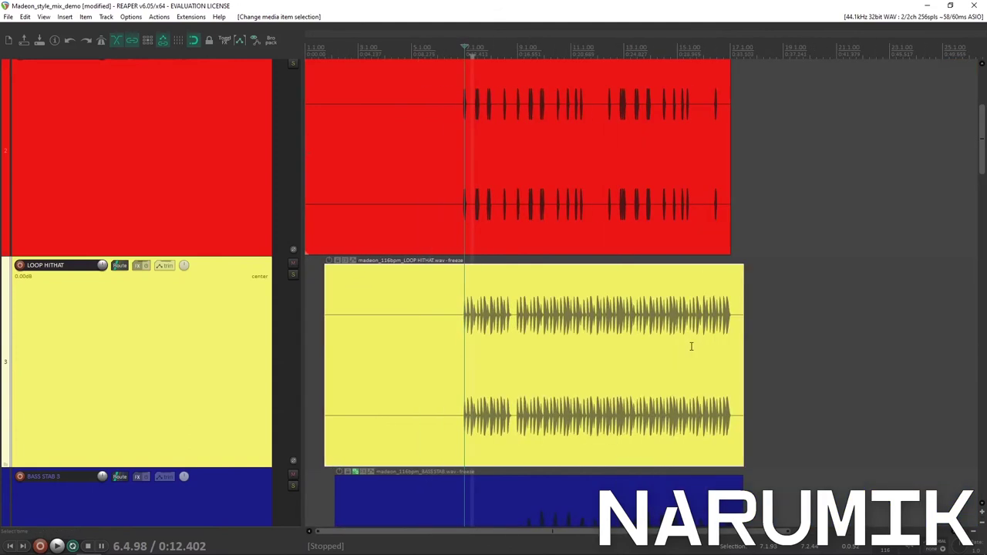
{"action": "left_click", "coordinate": [592, 331]}
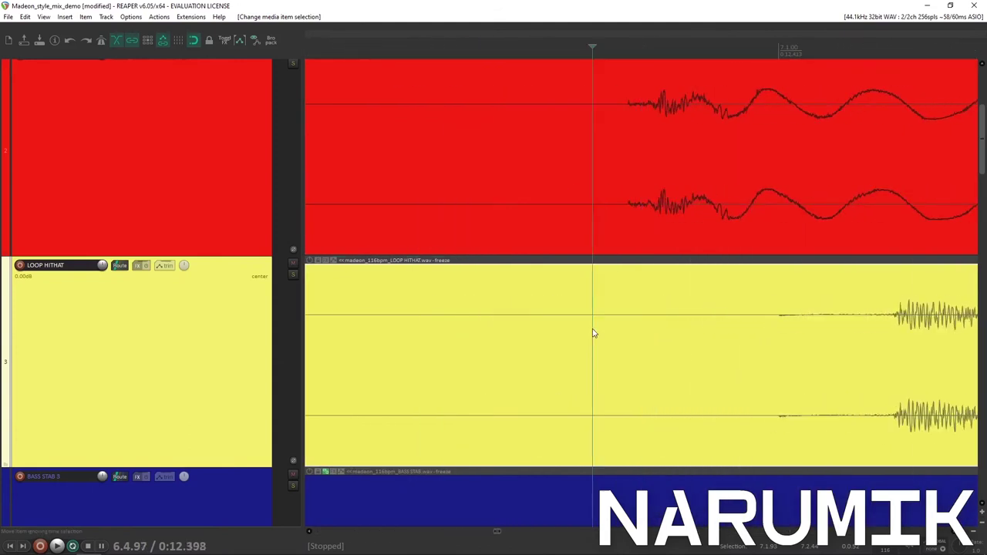
Step: Play short passages from 6.4.97 and recheck the hi-hat and KICK 2 onsets at close range
{"action": "scroll", "coordinate": [592, 330], "scroll_direction": "down", "scroll_amount": 7}
{"action": "key", "text": "space"}
{"action": "key", "text": "space"}
{"action": "key", "text": "space"}
{"action": "key", "text": "space"}
{"action": "scroll", "coordinate": [605, 330], "scroll_direction": "up", "scroll_amount": 4}
{"action": "scroll", "coordinate": [606, 330], "scroll_direction": "up", "scroll_amount": 3}
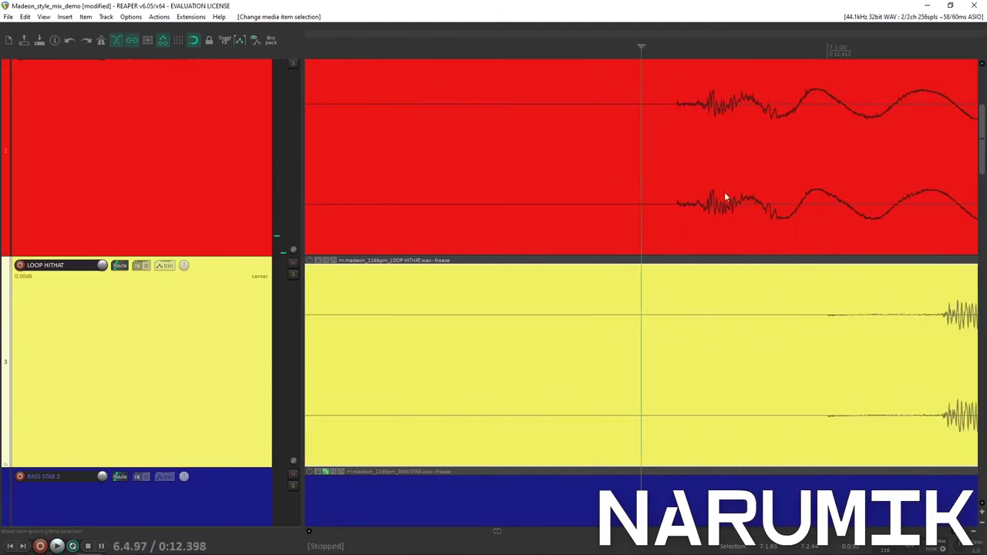
{"action": "scroll", "coordinate": [798, 330], "scroll_direction": "down", "scroll_amount": 5}
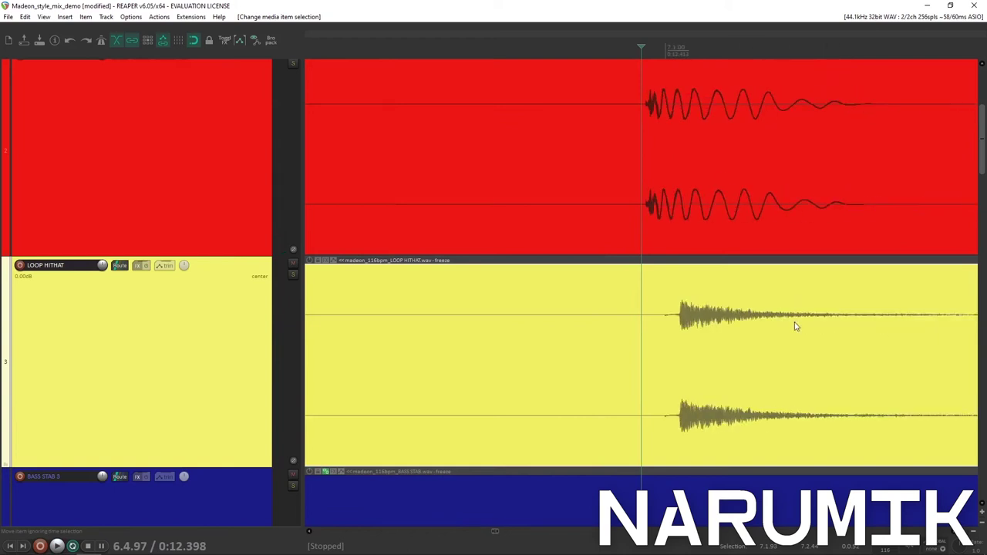
Step: Shift the LOOP HITHAT item slightly earlier so its first hit starts together with the KICK 2 onset near bar 7
{"action": "left_click_drag", "start_coordinate": [795, 329], "coordinate": [767, 337]}
{"action": "scroll", "coordinate": [740, 335], "scroll_direction": "up", "scroll_amount": 5}
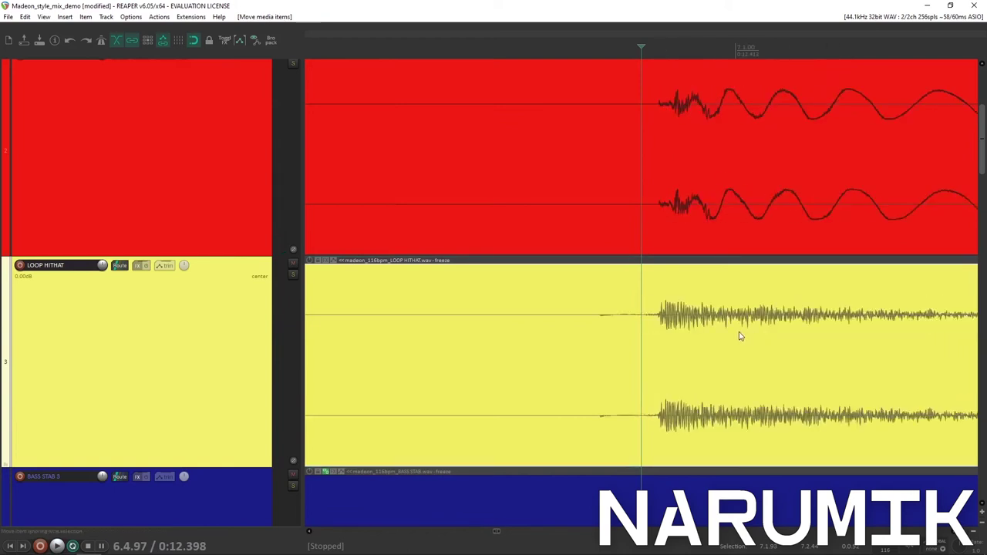
{"action": "left_click", "coordinate": [734, 339]}
{"action": "scroll", "coordinate": [744, 345], "scroll_direction": "up", "scroll_amount": 5}
{"action": "scroll", "coordinate": [725, 351], "scroll_direction": "down", "scroll_amount": 8}
{"action": "scroll", "coordinate": [742, 345], "scroll_direction": "up", "scroll_amount": 3}
{"action": "left_click", "coordinate": [841, 332]}
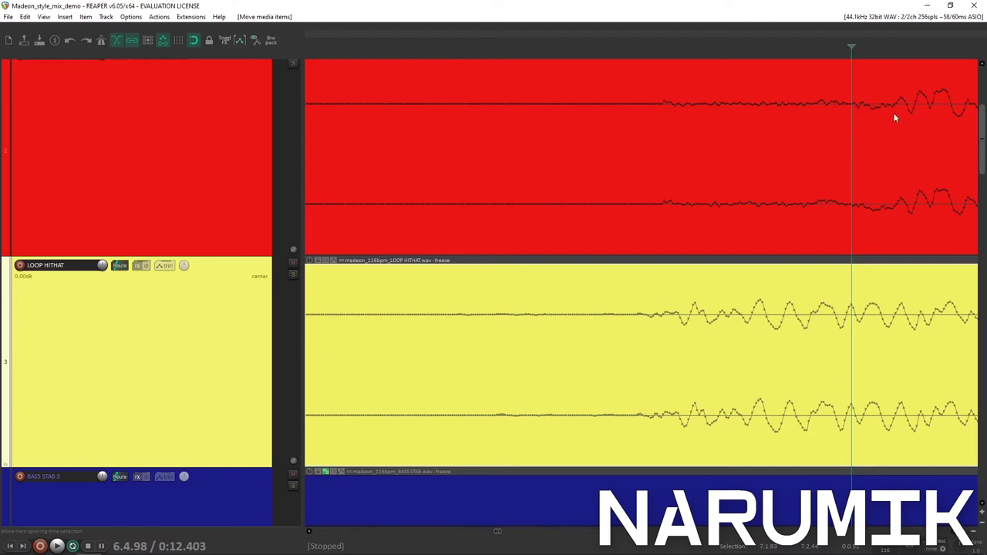
Step: Examine the alignment of the LOOP HITHAT and KICK 2 onsets near 6.4.98, both closely and in wider context
{"action": "scroll", "coordinate": [679, 223], "scroll_direction": "down", "scroll_amount": 1}
{"action": "scroll", "coordinate": [680, 231], "scroll_direction": "up", "scroll_amount": 3}
{"action": "scroll", "coordinate": [455, 319], "scroll_direction": "down", "scroll_amount": 8}
{"action": "left_click_drag", "start_coordinate": [597, 310], "coordinate": [598, 311]}
{"action": "left_click", "coordinate": [599, 313]}
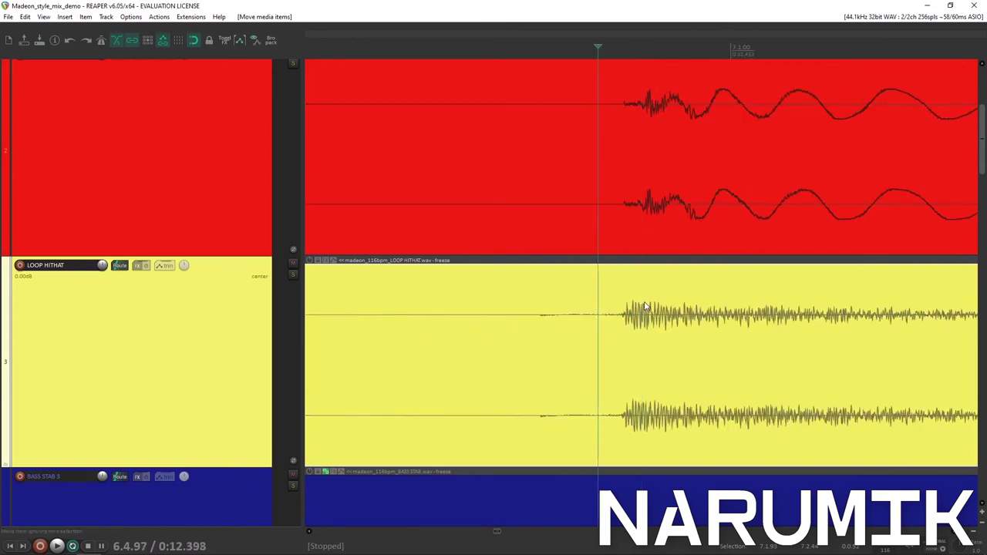
{"action": "scroll", "coordinate": [644, 307], "scroll_direction": "down", "scroll_amount": 5}
{"action": "scroll", "coordinate": [641, 307], "scroll_direction": "up", "scroll_amount": 2}
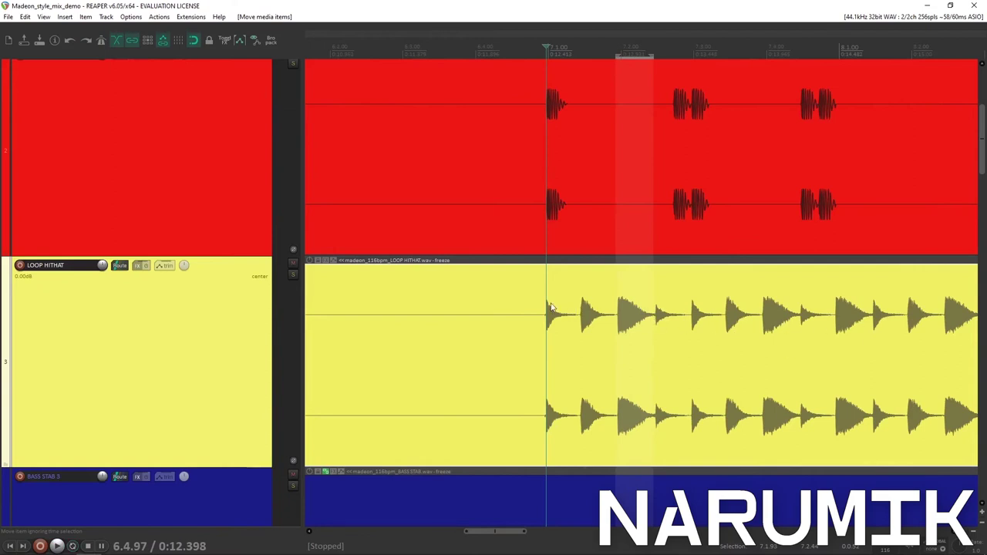
{"action": "scroll", "coordinate": [546, 311], "scroll_direction": "up", "scroll_amount": 4}
{"action": "left_click", "coordinate": [752, 324]}
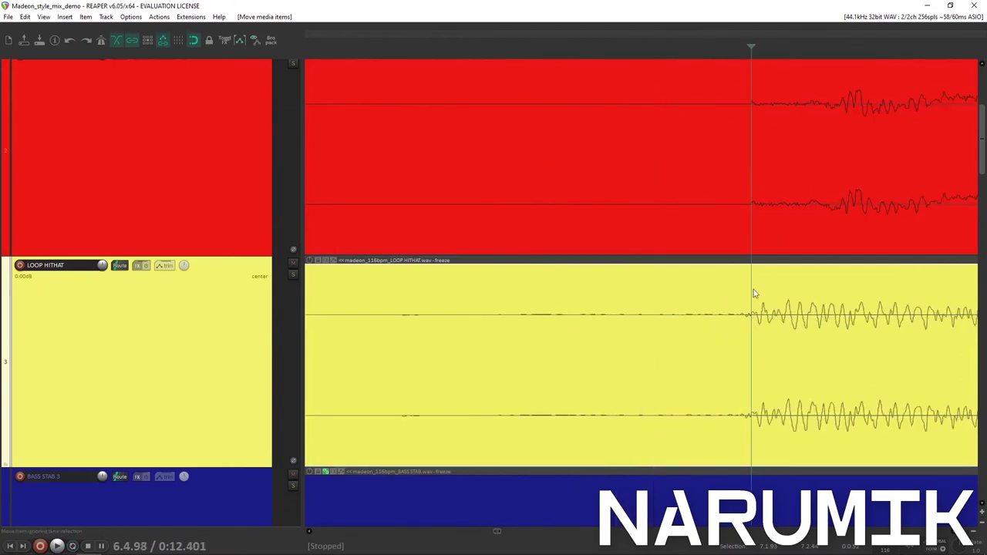
Step: Try shifting the LOOP HITHAT item slightly later so its first hit matches the stronger KICK 2 transient at 6.4.98
{"action": "left_click", "coordinate": [861, 317]}
{"action": "scroll", "coordinate": [861, 317], "scroll_direction": "up", "scroll_amount": 4}
{"action": "left_click_drag", "start_coordinate": [555, 356], "coordinate": [799, 360]}
{"action": "left_click_drag", "start_coordinate": [535, 359], "coordinate": [558, 348]}
{"action": "scroll", "coordinate": [667, 379], "scroll_direction": "up", "scroll_amount": 3}
{"action": "mouse_move", "coordinate": [716, 380]}
{"action": "left_mouse_down"}
{"action": "mouse_move", "coordinate": [685, 376]}
{"action": "mouse_move", "coordinate": [702, 371]}
{"action": "left_mouse_up"}
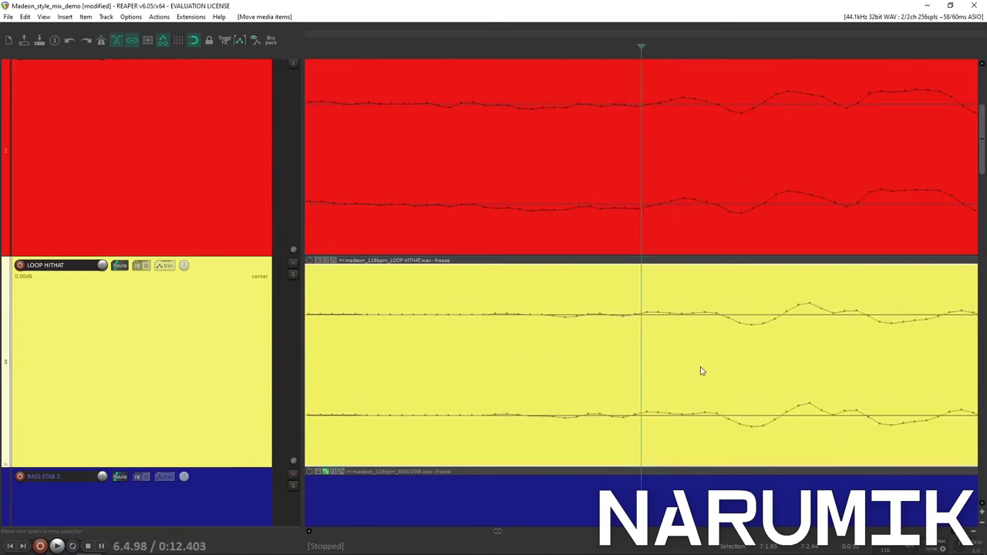
Step: Play the mix repeatedly from just before bar 7 to judge the hi-hat timing against the kick
{"action": "scroll", "coordinate": [698, 374], "scroll_direction": "down", "scroll_amount": 3}
{"action": "left_click", "coordinate": [576, 337]}
{"action": "key", "text": "space"}
{"action": "key", "text": "space"}
{"action": "scroll", "coordinate": [578, 337], "scroll_direction": "down", "scroll_amount": 3}
{"action": "key", "text": "space"}
{"action": "key", "text": "space"}
{"action": "scroll", "coordinate": [489, 331], "scroll_direction": "down", "scroll_amount": 2}
{"action": "left_click", "coordinate": [497, 335]}
{"action": "key", "text": "space"}
{"action": "key", "text": "space"}
{"action": "scroll", "coordinate": [532, 342], "scroll_direction": "down", "scroll_amount": 4}
{"action": "key", "text": "space"}
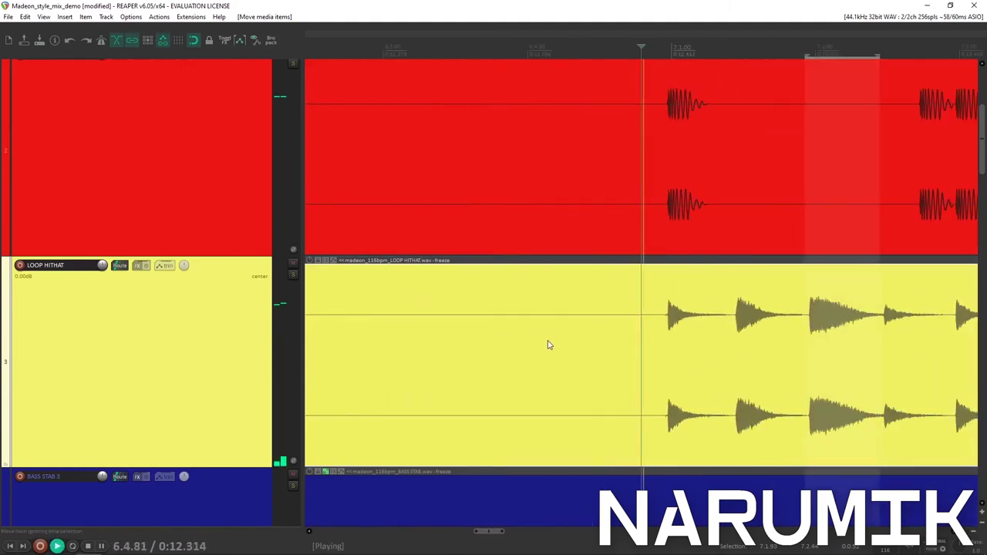
{"action": "scroll", "coordinate": [591, 330], "scroll_direction": "down", "scroll_amount": 2}
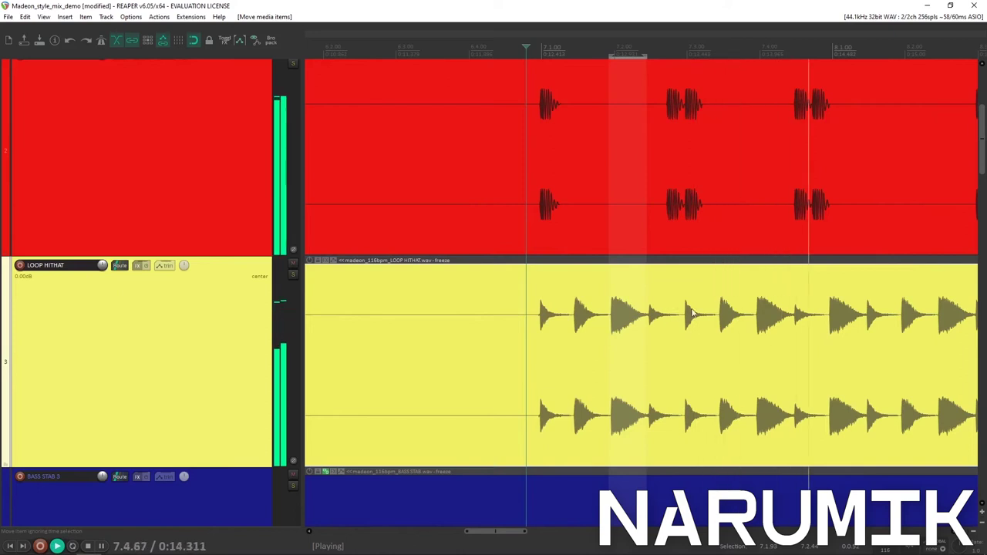
{"action": "scroll", "coordinate": [806, 320], "scroll_direction": "down", "scroll_amount": 3}
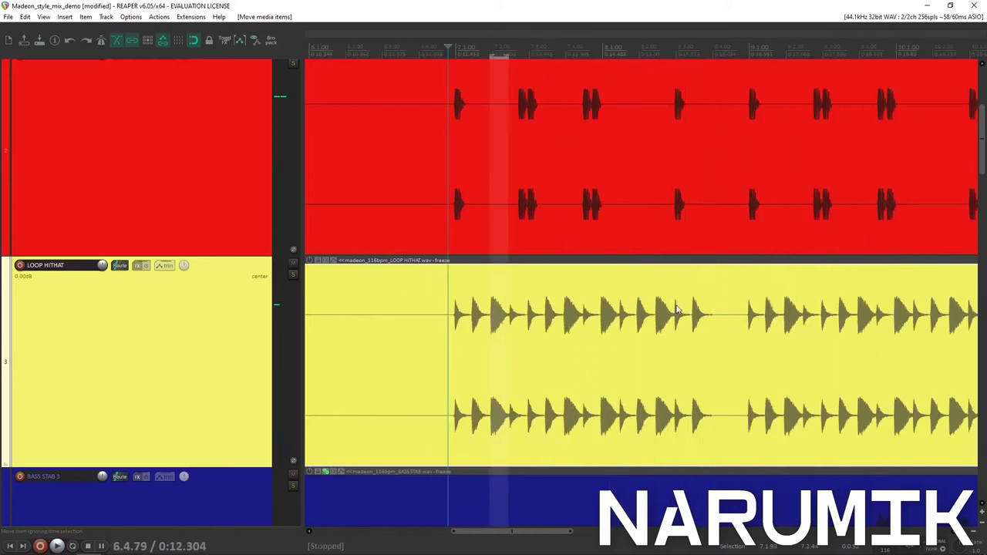
{"action": "key", "text": "space"}
Step: Compare the LOOP HITHAT and KICK 2 hits around 8.2.98 and play from just before them
{"action": "scroll", "coordinate": [746, 378], "scroll_direction": "up", "scroll_amount": 8}
{"action": "scroll", "coordinate": [817, 361], "scroll_direction": "down", "scroll_amount": 1}
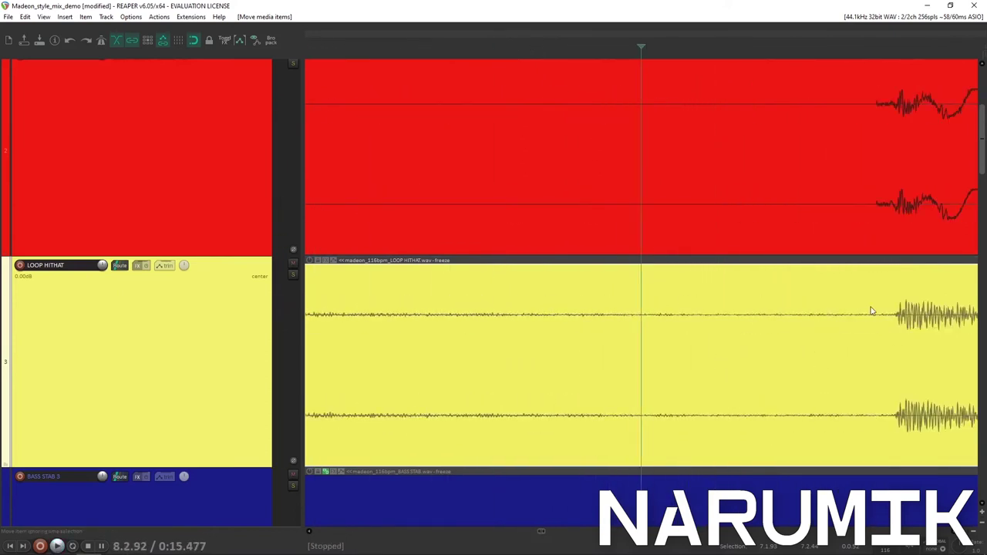
{"action": "scroll", "coordinate": [871, 311], "scroll_direction": "up", "scroll_amount": 4}
{"action": "left_click", "coordinate": [810, 343]}
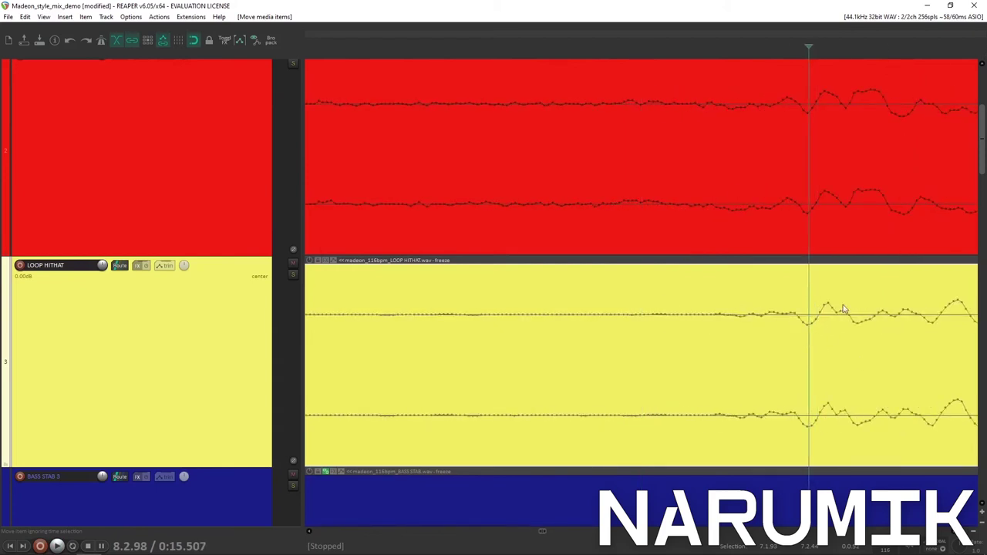
{"action": "scroll", "coordinate": [714, 350], "scroll_direction": "down", "scroll_amount": 5}
{"action": "left_click", "coordinate": [576, 331]}
{"action": "key", "text": "space"}
{"action": "scroll", "coordinate": [575, 331], "scroll_direction": "down", "scroll_amount": 4}
{"action": "key", "text": "space"}
Step: Play the mix from 6.4.76 to check the hi-hat loop against the kicks
{"action": "scroll", "coordinate": [574, 331], "scroll_direction": "down", "scroll_amount": 4}
{"action": "left_click", "coordinate": [523, 306]}
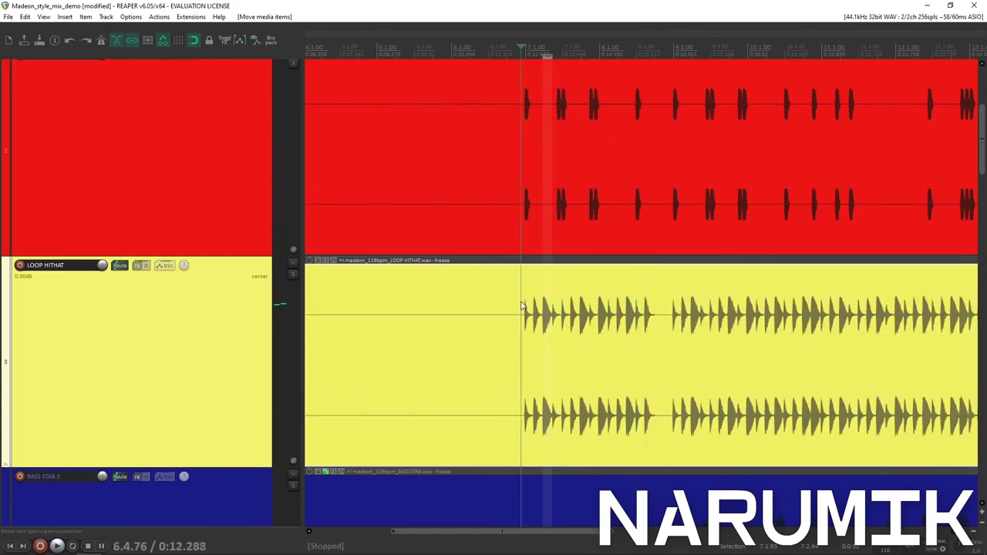
{"action": "key", "text": "space"}
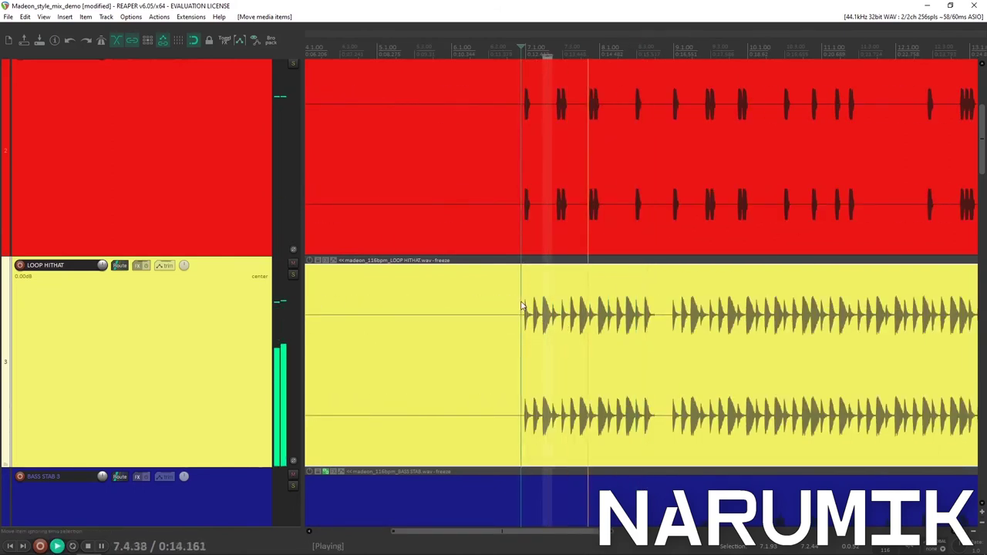
{"action": "key", "text": "space"}
Step: Save the project and compare the LOOP HITHAT hit with the KICK 2 transient around 6.4.98
{"action": "scroll", "coordinate": [607, 335], "scroll_direction": "up", "scroll_amount": 4}
{"action": "scroll", "coordinate": [606, 335], "scroll_direction": "up", "scroll_amount": 3}
{"action": "scroll", "coordinate": [725, 365], "scroll_direction": "up", "scroll_amount": 5}
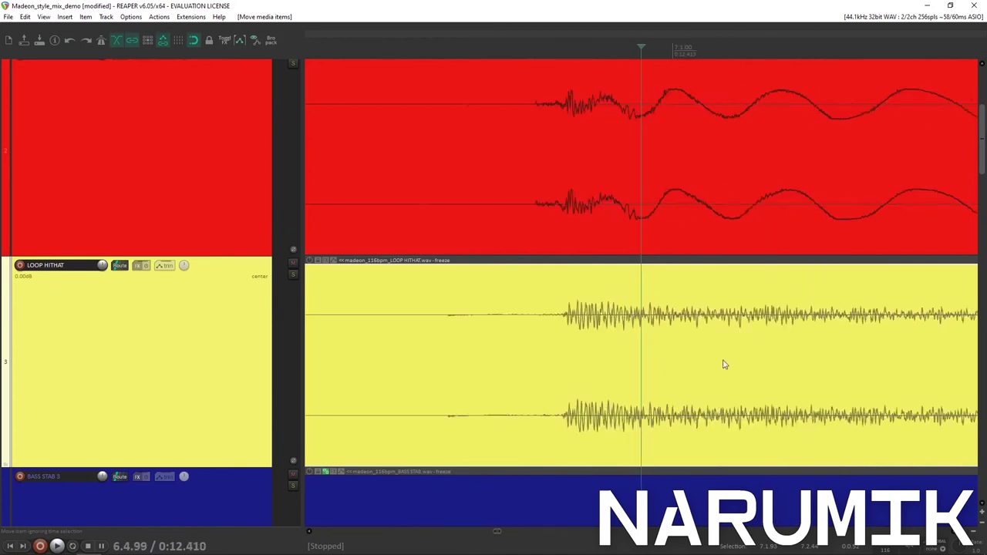
{"action": "key", "text": "ctrl+s"}
{"action": "scroll", "coordinate": [706, 366], "scroll_direction": "down", "scroll_amount": 2}
{"action": "scroll", "coordinate": [603, 344], "scroll_direction": "down", "scroll_amount": 2}
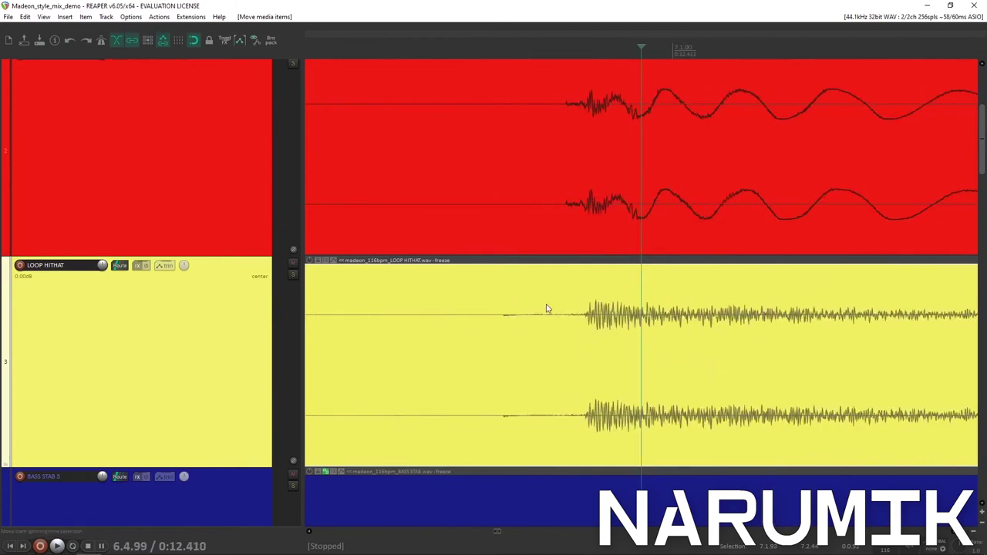
{"action": "scroll", "coordinate": [633, 361], "scroll_direction": "up", "scroll_amount": 8}
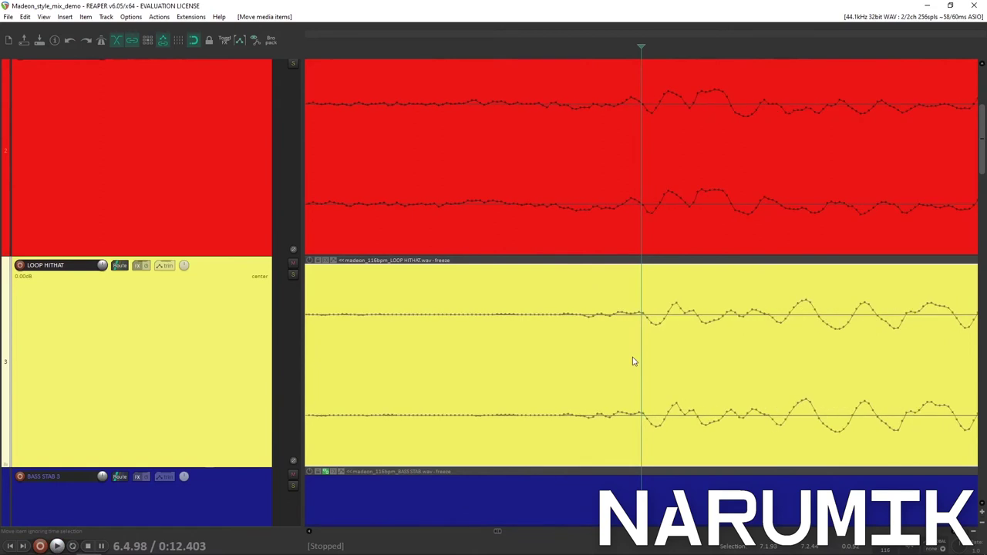
{"action": "scroll", "coordinate": [572, 345], "scroll_direction": "down", "scroll_amount": 3}
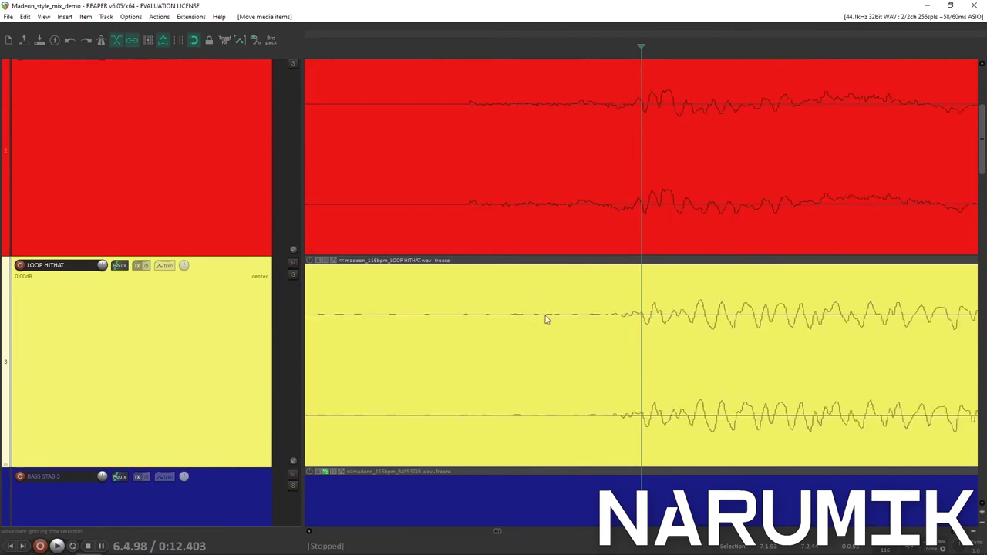
Step: Move the LOOP HITHAT item back earlier so its first hit matches the very start of the KICK 2 onset
{"action": "left_click_drag", "start_coordinate": [604, 334], "coordinate": [475, 323]}
{"action": "scroll", "coordinate": [475, 323], "scroll_direction": "up", "scroll_amount": 8}
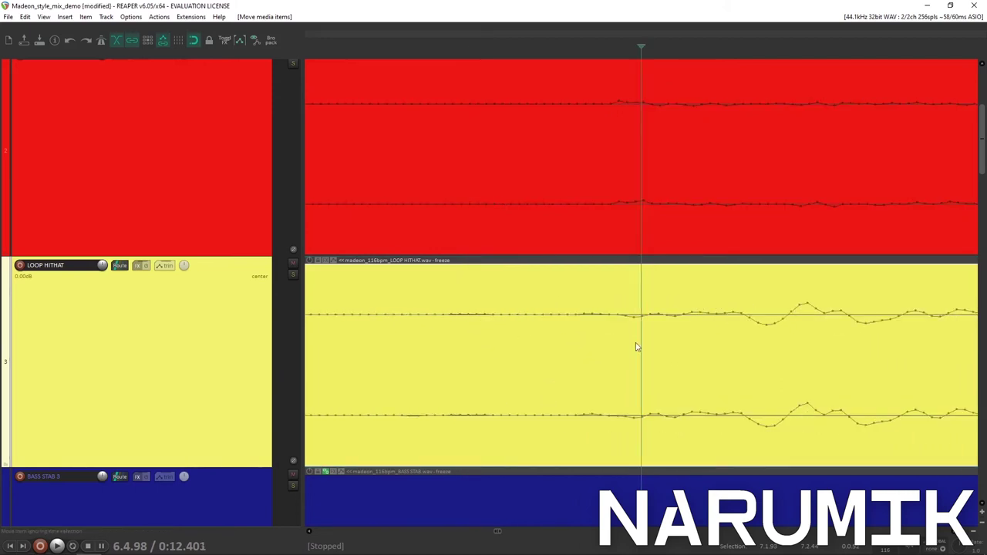
{"action": "scroll", "coordinate": [659, 356], "scroll_direction": "down", "scroll_amount": 4}
Step: Play the realigned hi-hat and kick from 6.4.35 through the first hit of bar 7
{"action": "left_click", "coordinate": [532, 335]}
{"action": "scroll", "coordinate": [529, 334], "scroll_direction": "down", "scroll_amount": 2}
{"action": "scroll", "coordinate": [529, 335], "scroll_direction": "down", "scroll_amount": 2}
{"action": "left_click", "coordinate": [484, 319]}
{"action": "key", "text": "space"}
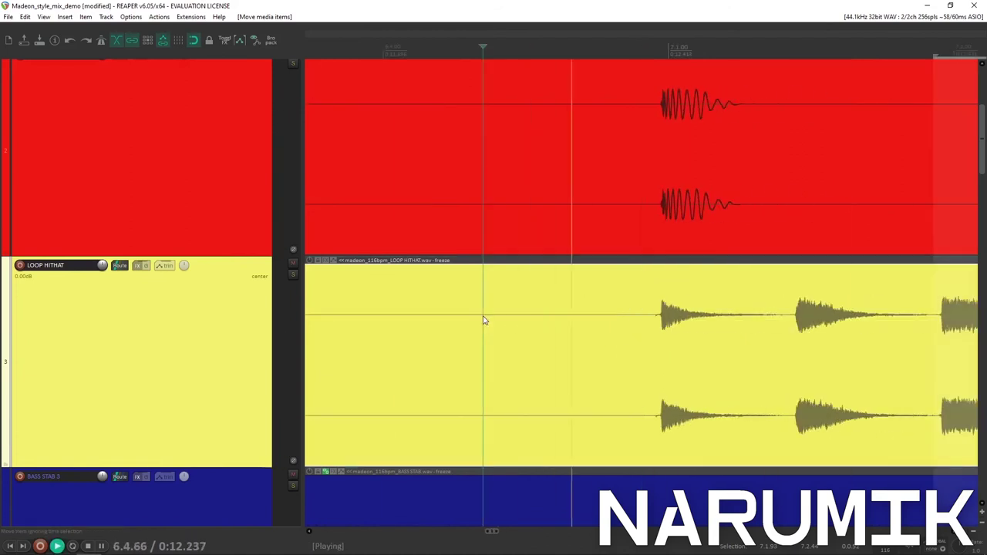
{"action": "key", "text": "space"}
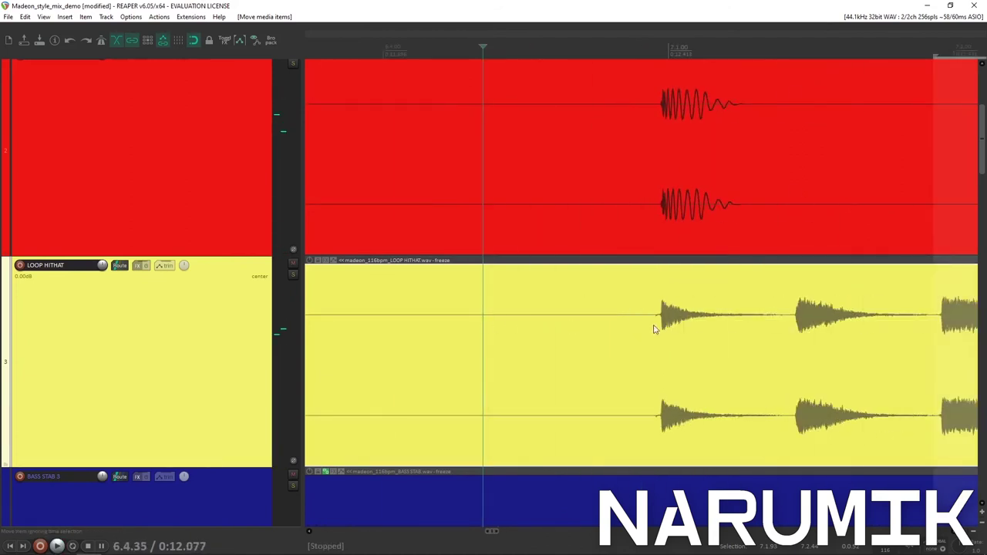
Step: Play the kick and hi-hat loop from 6.4.35 through the first hits of bar 7
{"action": "scroll", "coordinate": [679, 347], "scroll_direction": "up", "scroll_amount": 4}
{"action": "scroll", "coordinate": [709, 370], "scroll_direction": "down", "scroll_amount": 2}
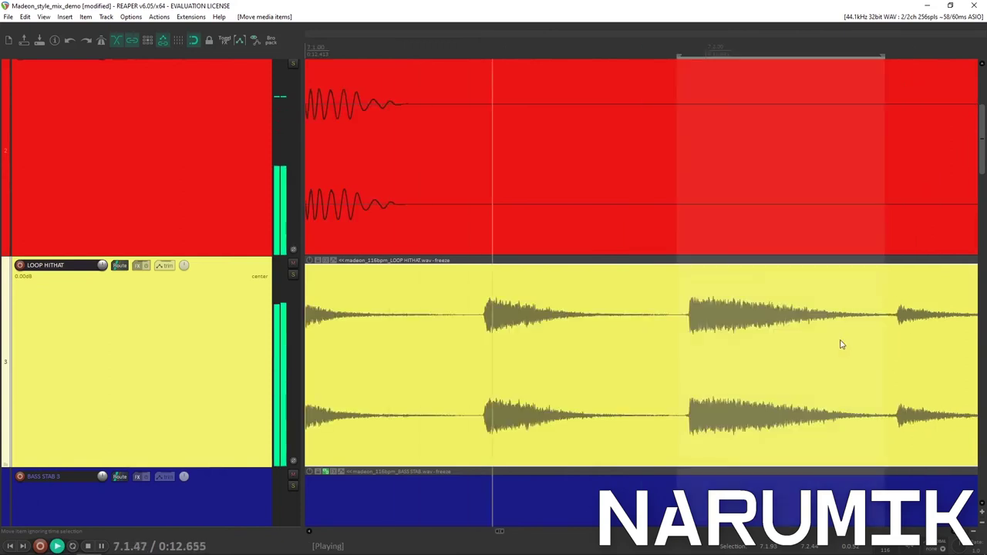
{"action": "key", "text": "space"}
Step: Nudge the LOOP HITHAT item slightly so its first hit lines up with the KICK 2 transient at 6.4.98
{"action": "scroll", "coordinate": [704, 334], "scroll_direction": "down", "scroll_amount": 3}
{"action": "left_click", "coordinate": [724, 303]}
{"action": "scroll", "coordinate": [759, 344], "scroll_direction": "up", "scroll_amount": 4}
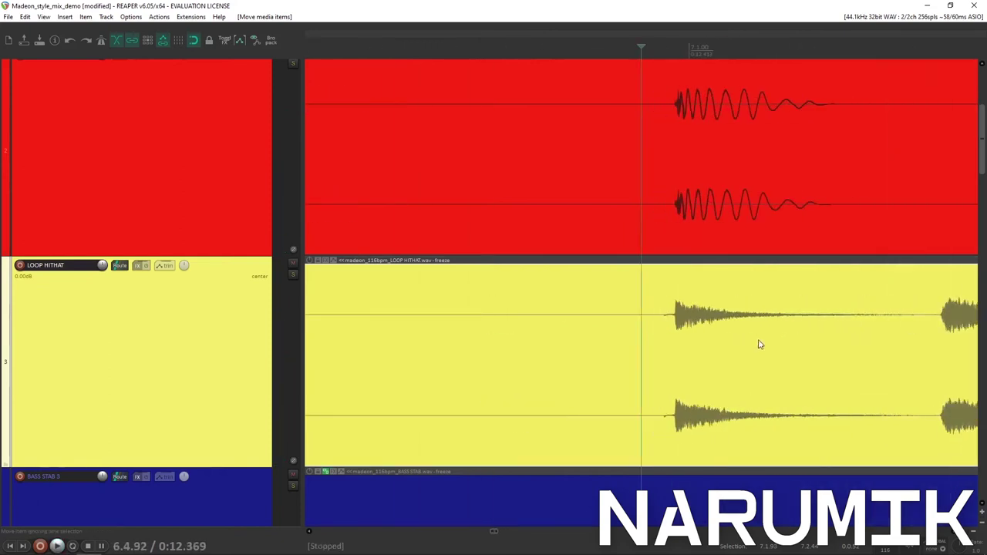
{"action": "left_click", "coordinate": [678, 315]}
{"action": "scroll", "coordinate": [710, 337], "scroll_direction": "up", "scroll_amount": 5}
{"action": "left_click_drag", "start_coordinate": [720, 362], "coordinate": [725, 366]}
{"action": "scroll", "coordinate": [614, 364], "scroll_direction": "down", "scroll_amount": 3}
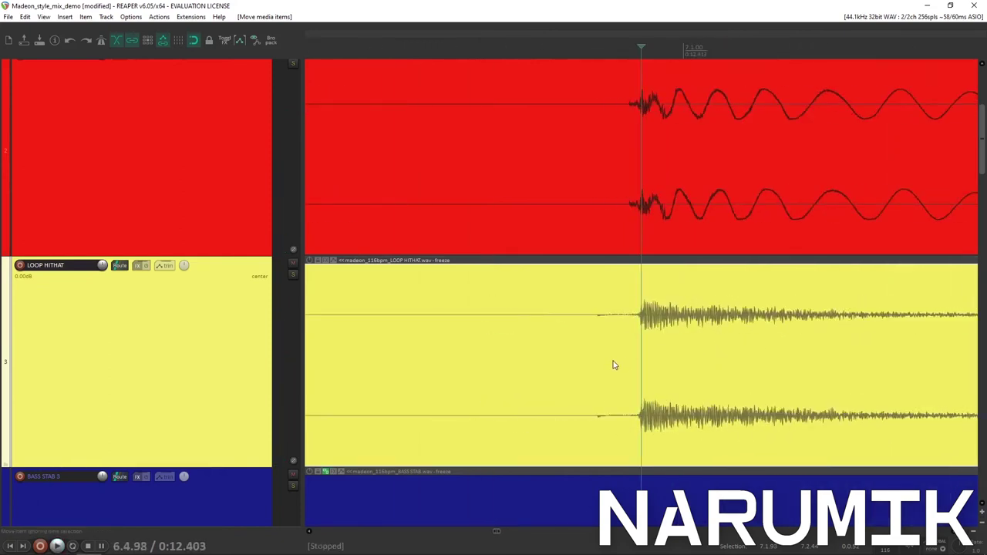
Step: Play the mix from just before bar 7 to check the nudged hi-hat loop, and save the project
{"action": "scroll", "coordinate": [540, 351], "scroll_direction": "down", "scroll_amount": 2}
{"action": "left_click", "coordinate": [473, 343]}
{"action": "key", "text": "space"}
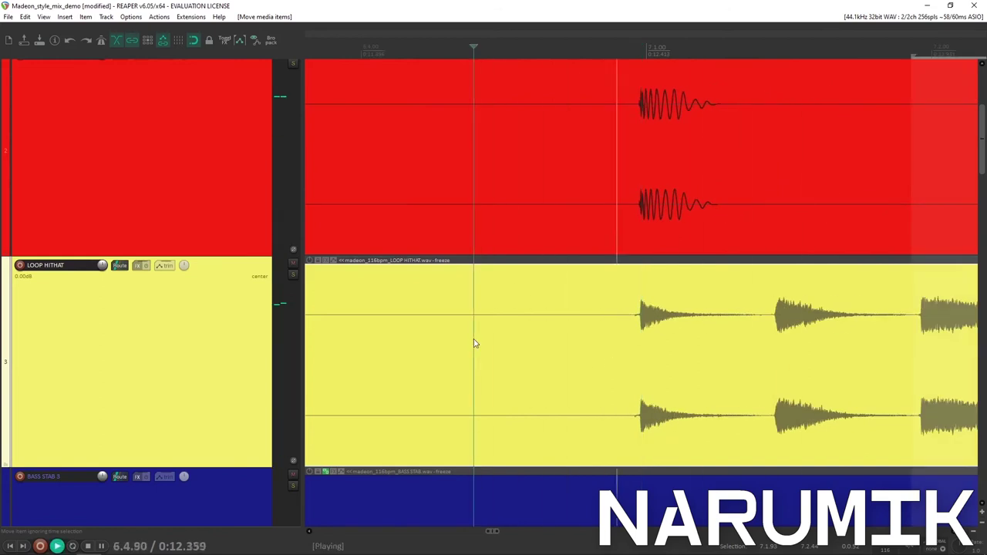
{"action": "scroll", "coordinate": [475, 343], "scroll_direction": "down", "scroll_amount": 2}
{"action": "scroll", "coordinate": [475, 342], "scroll_direction": "down", "scroll_amount": 3}
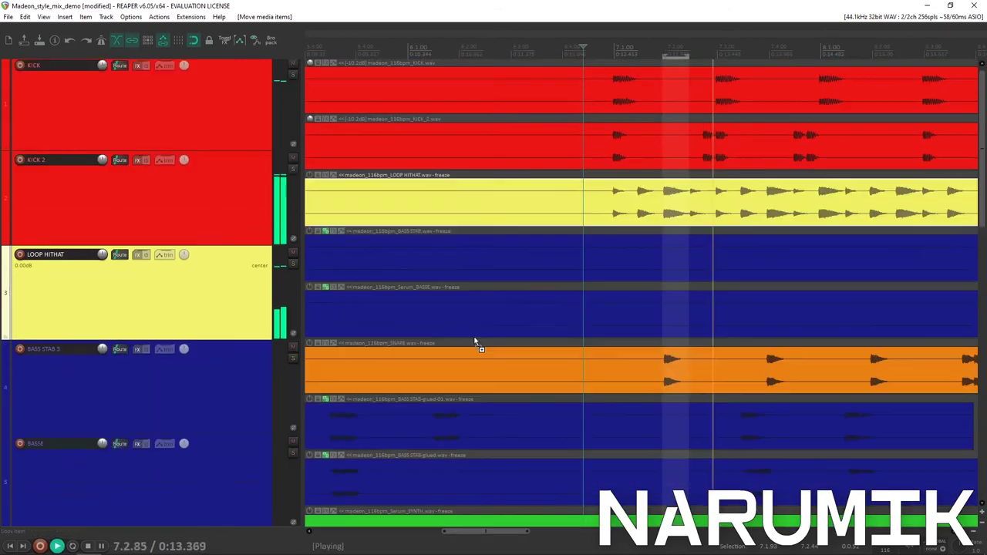
{"action": "key", "text": "space"}
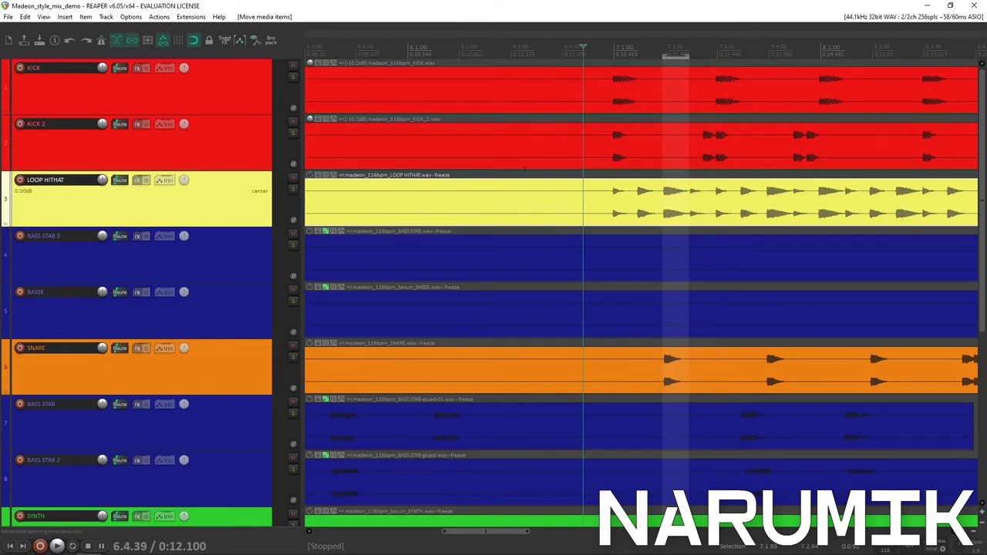
Step: Move the LOOP HITHAT track down between BASS STAB 2 and SYNTH
{"action": "scroll", "coordinate": [545, 219], "scroll_direction": "down", "scroll_amount": 3}
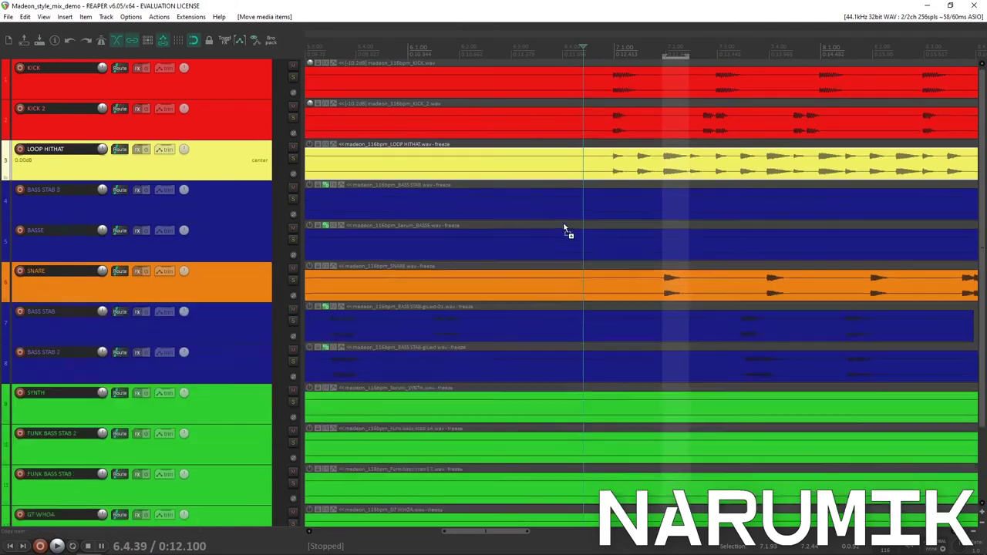
{"action": "scroll", "coordinate": [324, 93], "scroll_direction": "down", "scroll_amount": 3}
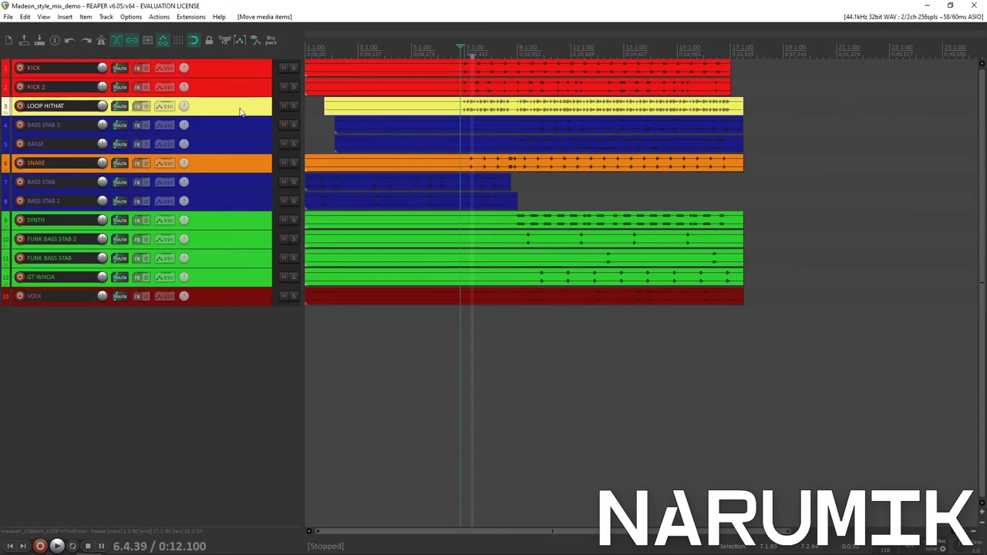
{"action": "left_click_drag", "start_coordinate": [245, 108], "coordinate": [231, 219]}
Step: Solo and enlarge the SYNTH track, and audition its first note around 9.1.00
{"action": "left_click", "coordinate": [234, 223]}
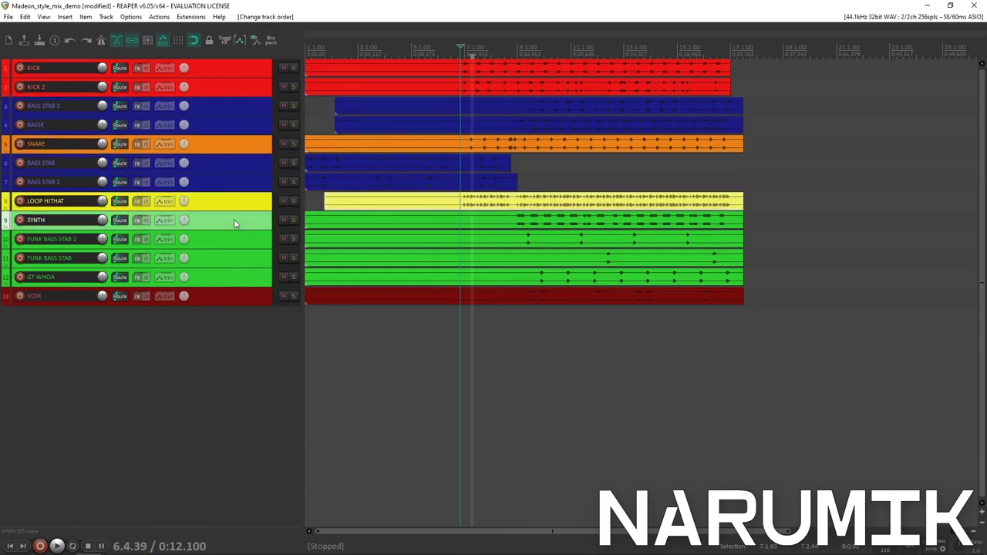
{"action": "left_click", "coordinate": [294, 221]}
{"action": "left_click_drag", "start_coordinate": [248, 229], "coordinate": [248, 344]}
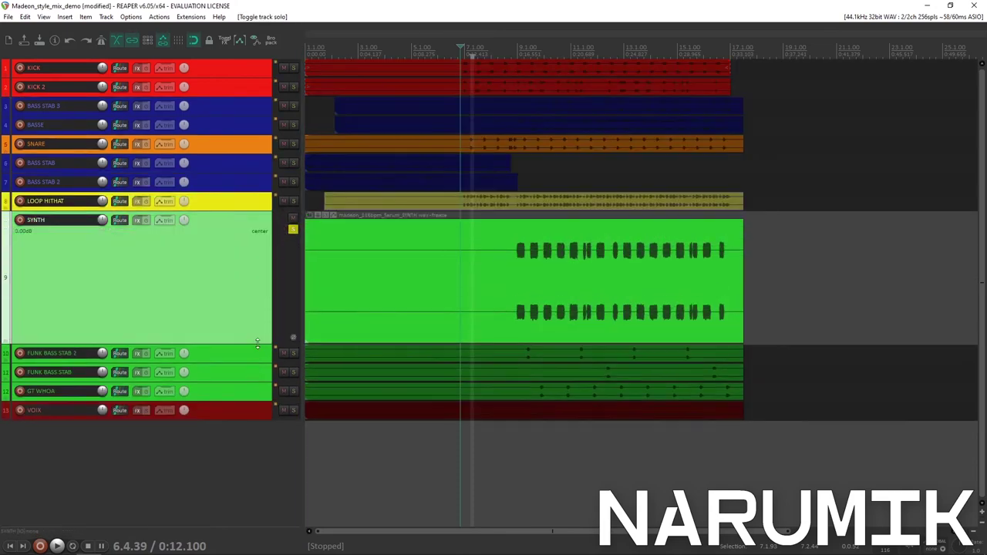
{"action": "left_click", "coordinate": [515, 263]}
{"action": "scroll", "coordinate": [606, 274], "scroll_direction": "up", "scroll_amount": 5}
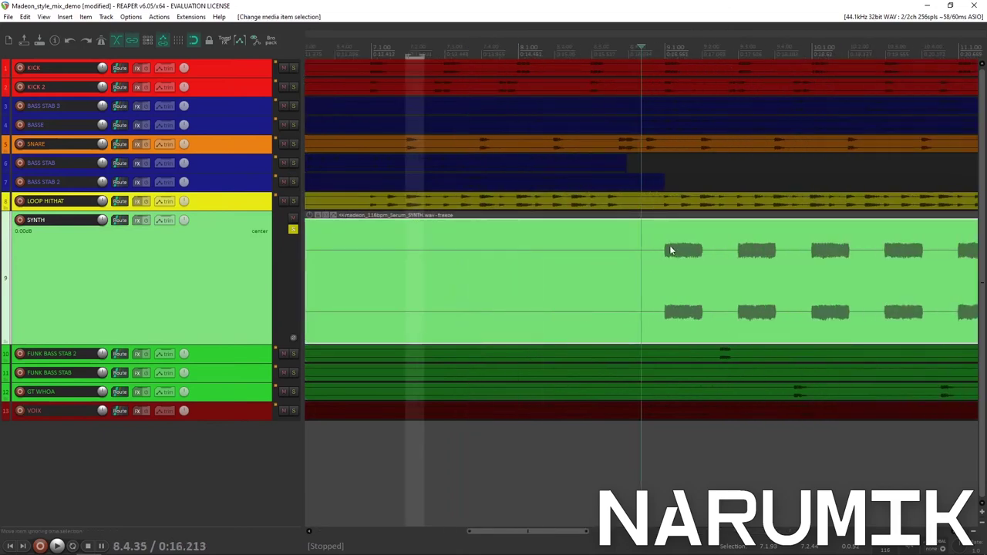
{"action": "scroll", "coordinate": [671, 251], "scroll_direction": "up", "scroll_amount": 3}
{"action": "scroll", "coordinate": [663, 278], "scroll_direction": "down", "scroll_amount": 5}
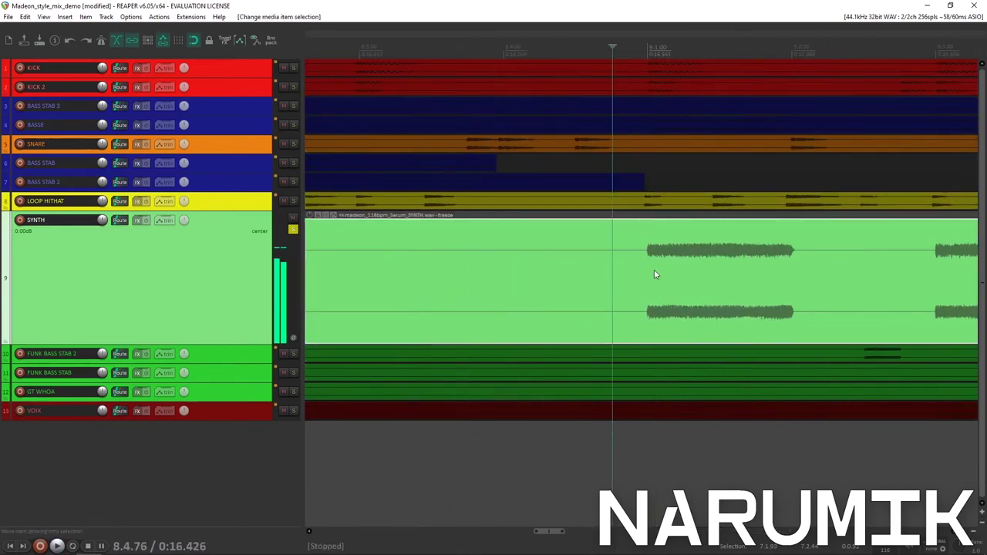
Step: Solo KICK 2 as well and move the SYNTH track directly beneath it
{"action": "left_click", "coordinate": [296, 84]}
{"action": "left_click_drag", "start_coordinate": [238, 268], "coordinate": [242, 101]}
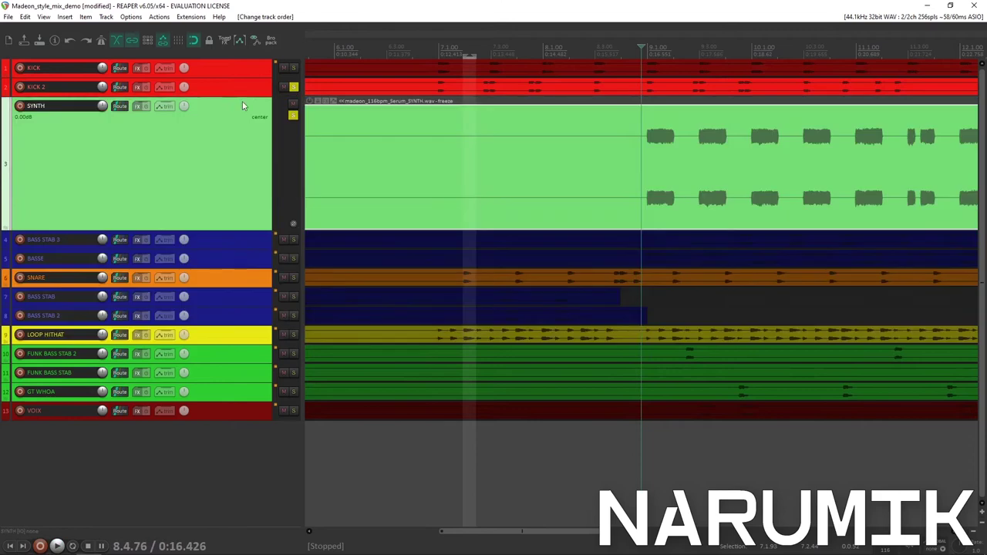
Step: Shift the SYNTH item later so its first note at bar 9 starts with the KICK 2 attack around 9.1.01
{"action": "scroll", "coordinate": [663, 141], "scroll_direction": "up", "scroll_amount": 3}
{"action": "left_click", "coordinate": [673, 136]}
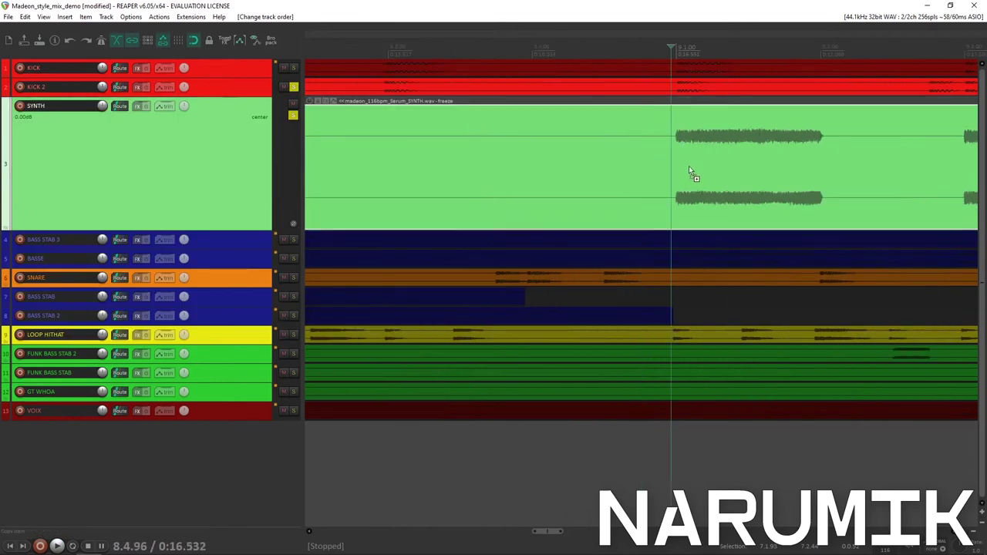
{"action": "scroll", "coordinate": [688, 166], "scroll_direction": "up", "scroll_amount": 4, "text": "ctrl"}
{"action": "left_click_drag", "start_coordinate": [984, 307], "coordinate": [983, 131]}
{"action": "scroll", "coordinate": [675, 316], "scroll_direction": "up", "scroll_amount": 5}
{"action": "left_click", "coordinate": [717, 332]}
{"action": "scroll", "coordinate": [673, 342], "scroll_direction": "up", "scroll_amount": 5}
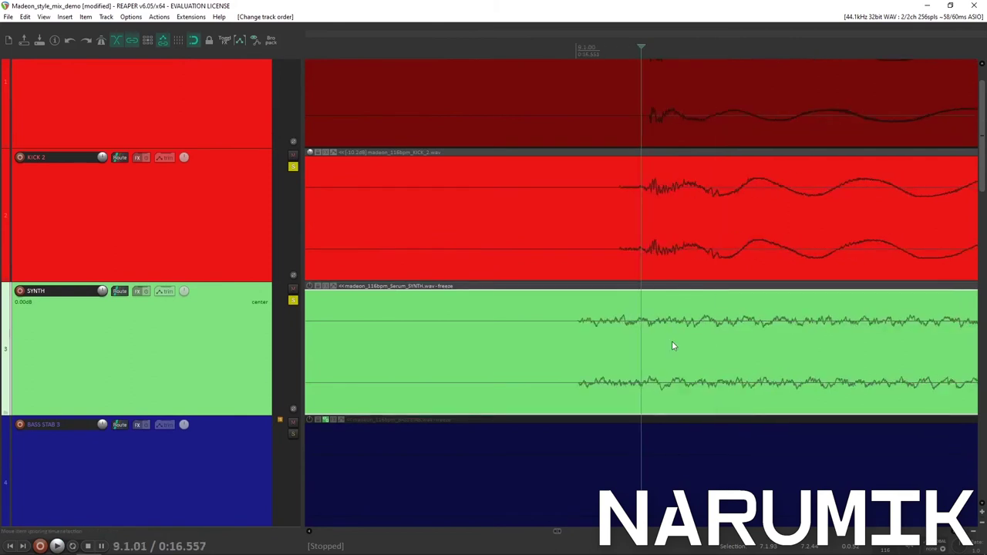
{"action": "left_click_drag", "start_coordinate": [544, 351], "coordinate": [646, 351]}
{"action": "scroll", "coordinate": [587, 352], "scroll_direction": "up", "scroll_amount": 2}
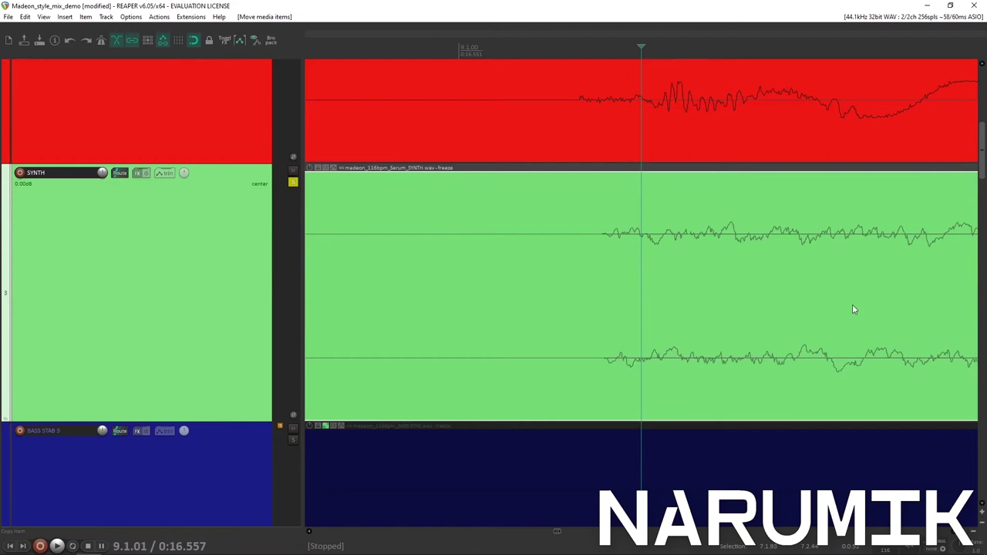
{"action": "scroll", "coordinate": [698, 342], "scroll_direction": "up", "scroll_amount": 3}
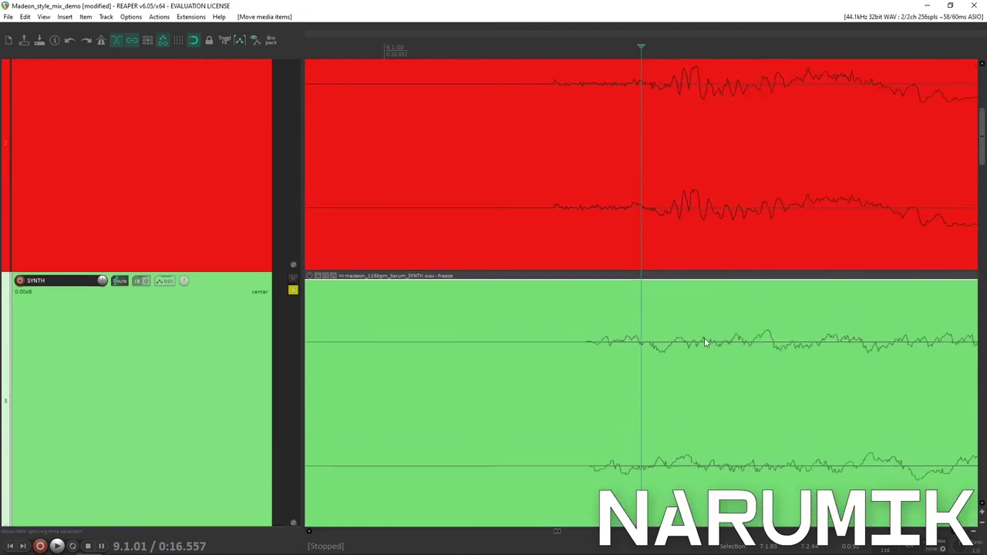
{"action": "left_click_drag", "start_coordinate": [698, 346], "coordinate": [775, 356]}
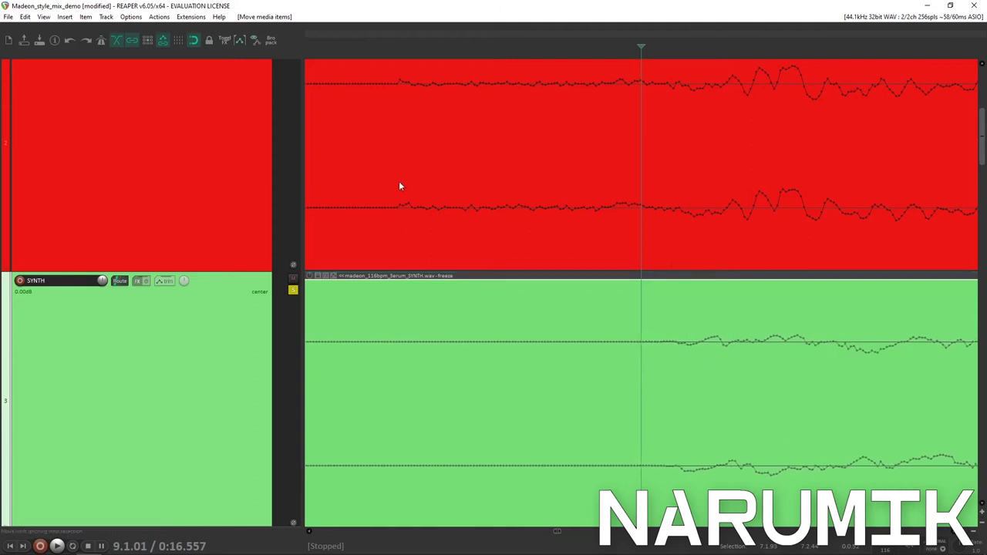
Step: Fine-tune the SYNTH item slightly later at sample level against the main KICK 2 transient
{"action": "left_click", "coordinate": [713, 344]}
{"action": "left_click_drag", "start_coordinate": [714, 343], "coordinate": [729, 356]}
{"action": "left_click", "coordinate": [702, 347]}
{"action": "left_click", "coordinate": [718, 343]}
{"action": "left_click", "coordinate": [726, 347]}
{"action": "left_click", "coordinate": [775, 319]}
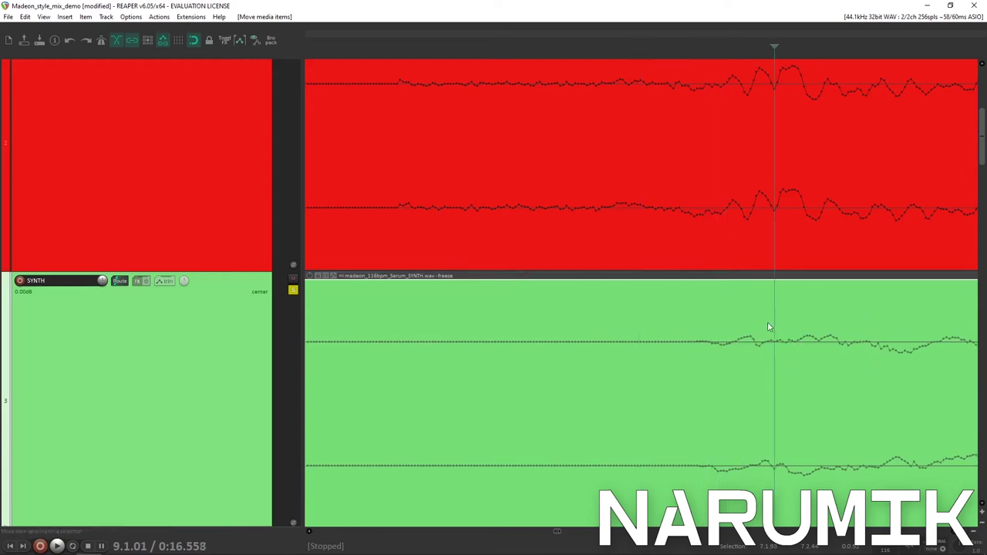
{"action": "left_click_drag", "start_coordinate": [835, 341], "coordinate": [841, 356]}
{"action": "left_click", "coordinate": [723, 340]}
{"action": "left_click", "coordinate": [738, 343]}
{"action": "left_click_drag", "start_coordinate": [732, 341], "coordinate": [730, 372]}
{"action": "left_click", "coordinate": [904, 359]}
Step: Save the project, select the KICK 2 item and place the edit cursor at 9.1.00
{"action": "scroll", "coordinate": [905, 359], "scroll_direction": "up", "scroll_amount": 4}
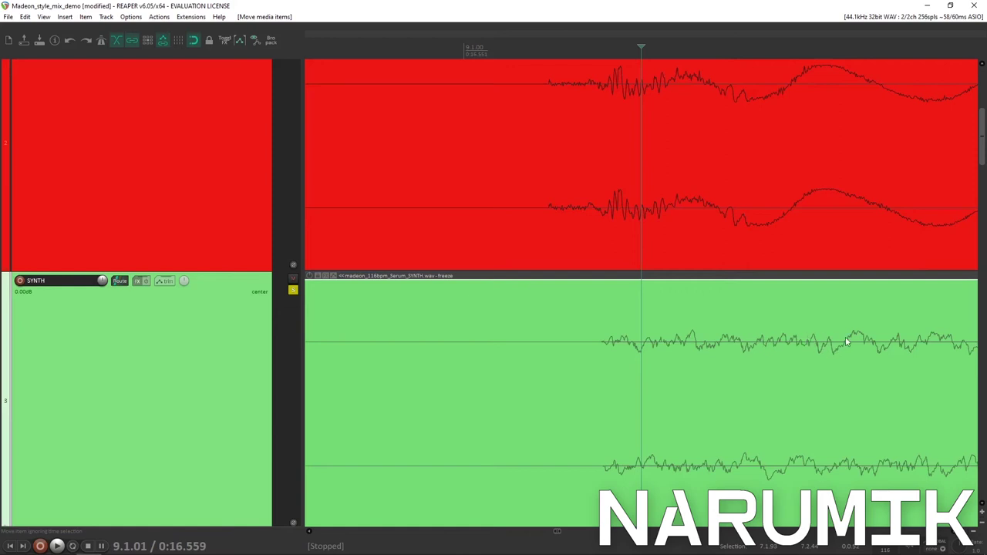
{"action": "scroll", "coordinate": [845, 337], "scroll_direction": "down", "scroll_amount": 1}
{"action": "scroll", "coordinate": [788, 233], "scroll_direction": "down", "scroll_amount": 1}
{"action": "scroll", "coordinate": [754, 216], "scroll_direction": "down", "scroll_amount": 2}
{"action": "left_click", "coordinate": [629, 162]}
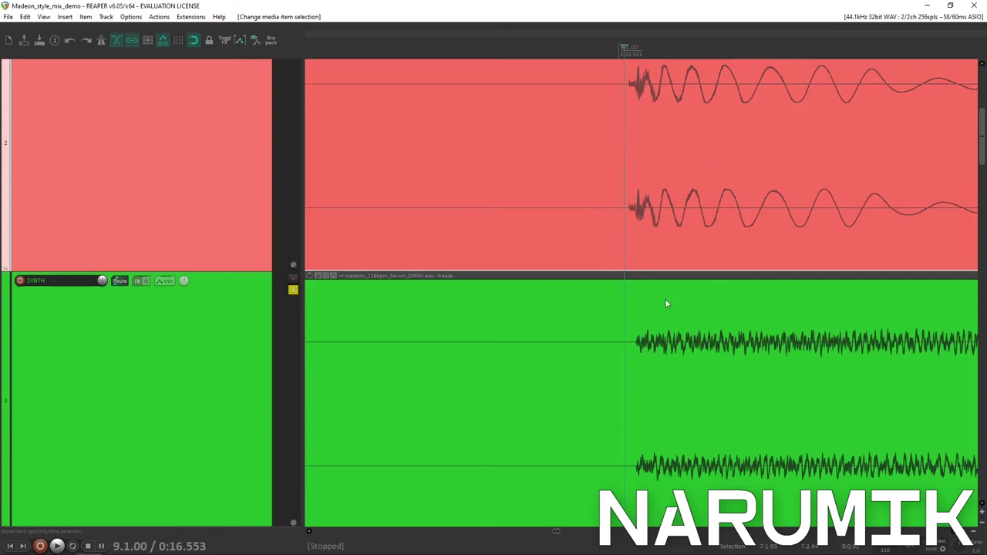
Step: Play the soloed KICK 2 and SYNTH tracks from 8.4.45 into bar 12 to check their timing
{"action": "scroll", "coordinate": [665, 299], "scroll_direction": "down", "scroll_amount": 8}
{"action": "key", "text": "space"}
{"action": "key", "text": "space"}
{"action": "key", "text": "space"}
{"action": "key", "text": "space"}
{"action": "scroll", "coordinate": [400, 153], "scroll_direction": "down", "scroll_amount": 5}
{"action": "scroll", "coordinate": [400, 154], "scroll_direction": "down", "scroll_amount": 2}
{"action": "key", "text": "space"}
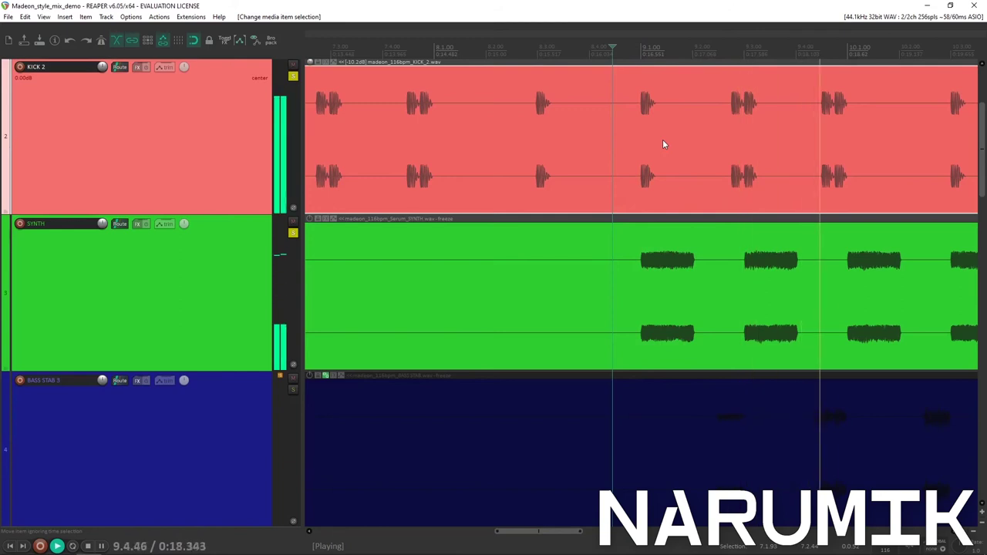
{"action": "scroll", "coordinate": [662, 144], "scroll_direction": "down", "scroll_amount": 2}
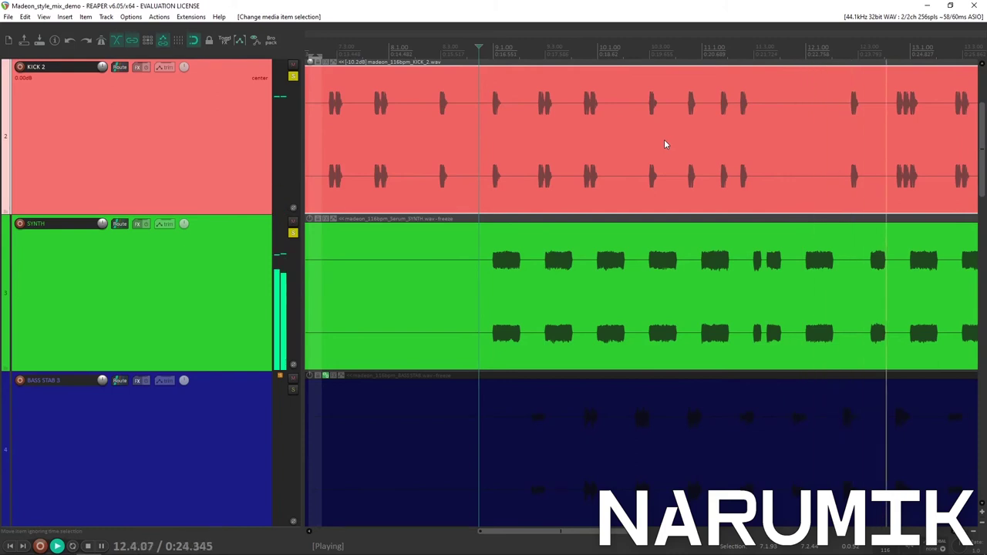
{"action": "key", "text": "space"}
Step: Unsolo all tracks and move the SYNTH track back below LOOP HITHAT
{"action": "scroll", "coordinate": [619, 132], "scroll_direction": "down", "scroll_amount": 4}
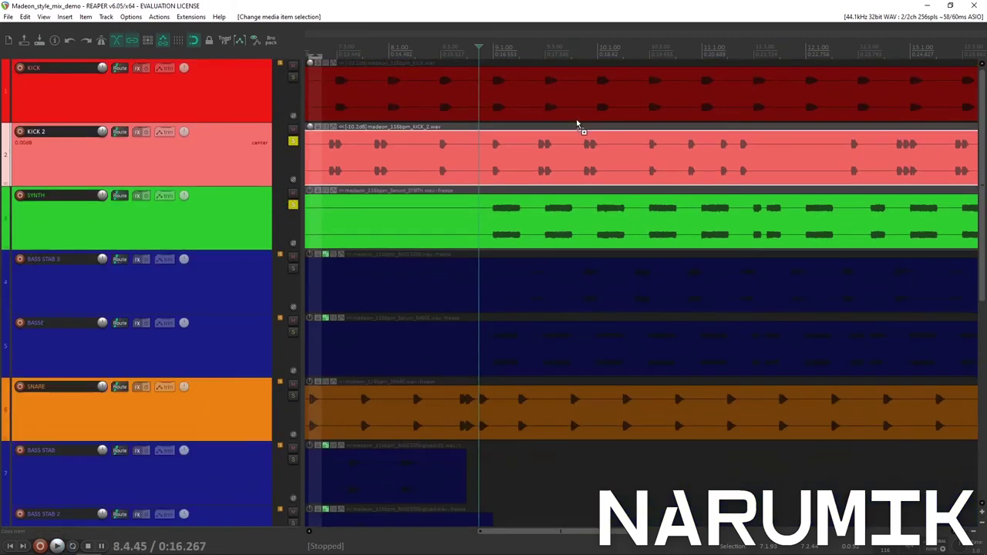
{"action": "scroll", "coordinate": [576, 124], "scroll_direction": "down", "scroll_amount": 4}
{"action": "left_click", "coordinate": [293, 91], "text": "ctrl"}
{"action": "left_click", "coordinate": [247, 92]}
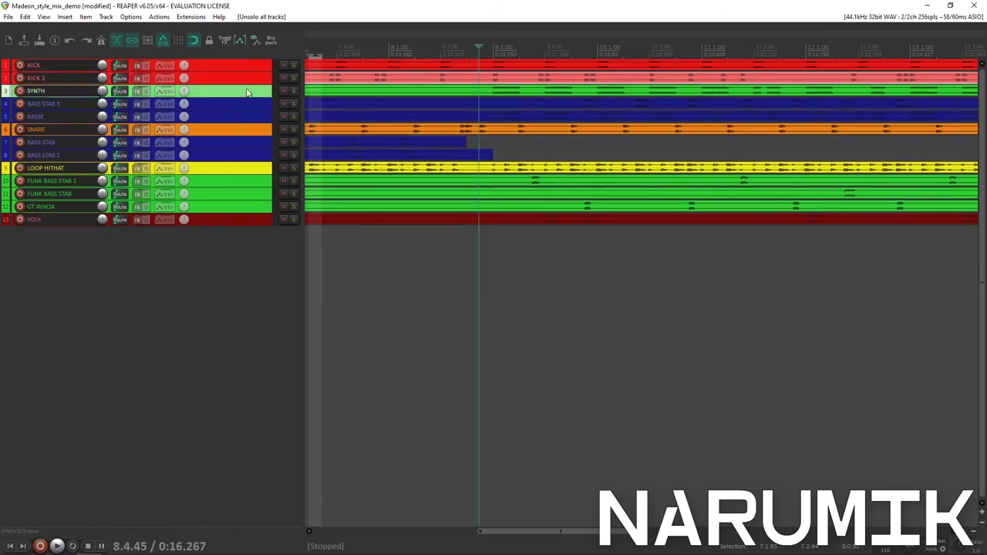
{"action": "left_click_drag", "start_coordinate": [232, 94], "coordinate": [233, 174]}
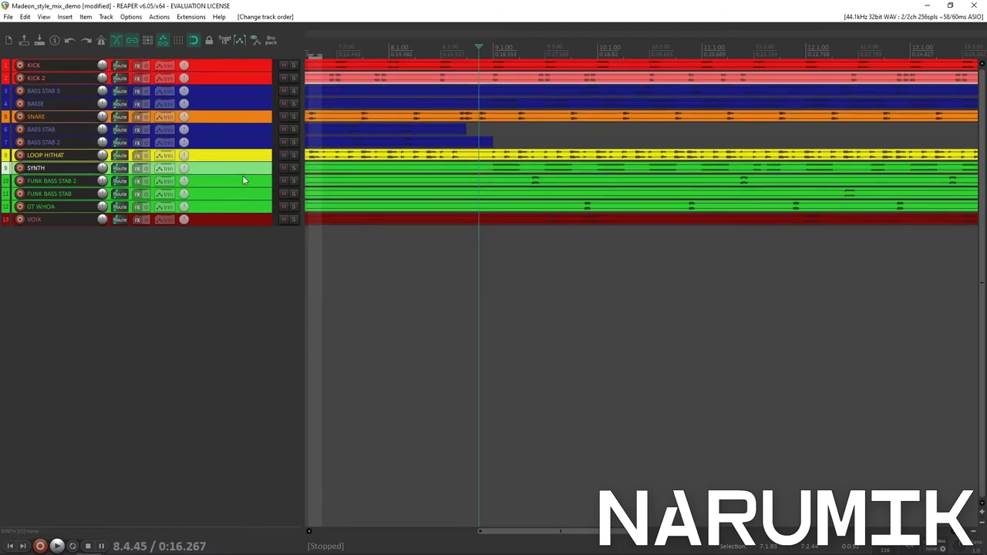
Step: Solo the FUNK BASS STAB 2 track and play its first stab from 9.2.15
{"action": "left_click", "coordinate": [249, 182]}
{"action": "left_click", "coordinate": [525, 188]}
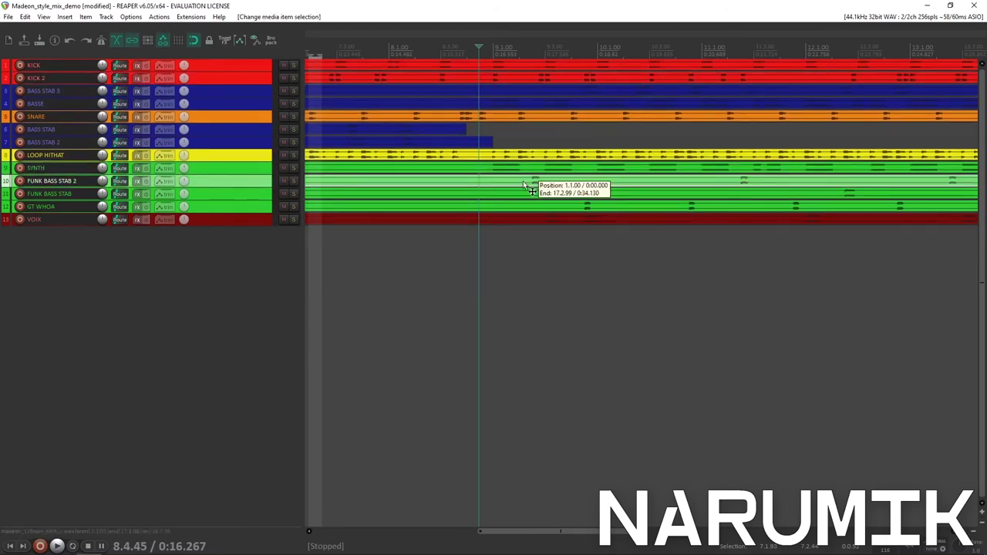
{"action": "left_click", "coordinate": [294, 183]}
{"action": "key", "text": "space"}
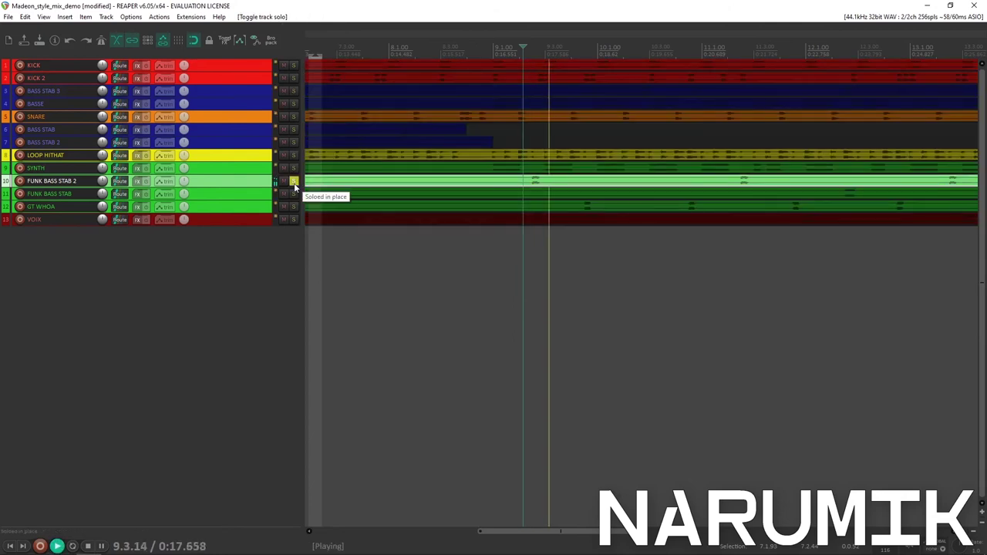
{"action": "key", "text": "space"}
Step: Add KICK 2 and KICK to the solo and play them with the funk bass stab from 9.2.15
{"action": "left_click", "coordinate": [294, 78]}
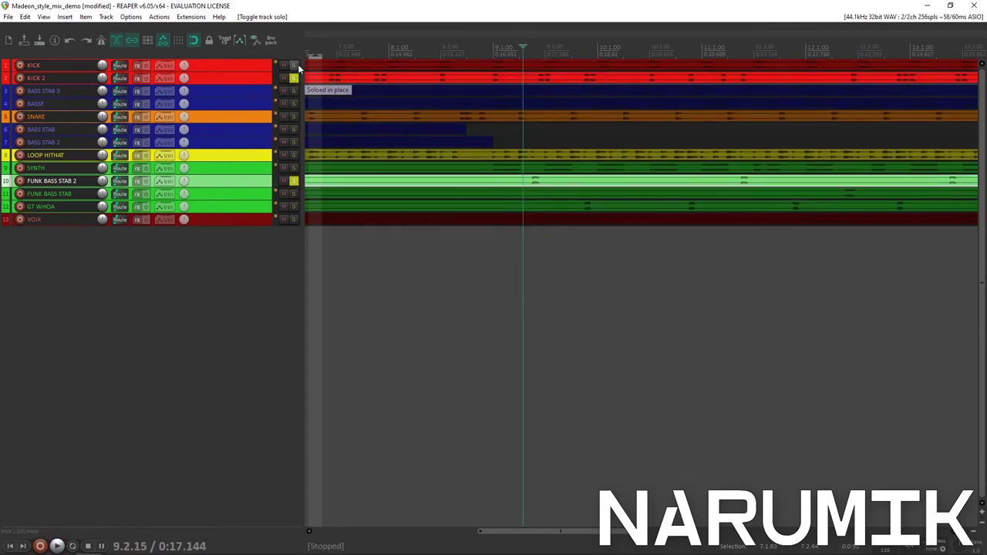
{"action": "left_click", "coordinate": [294, 65]}
{"action": "key", "text": "space"}
{"action": "key", "text": "space"}
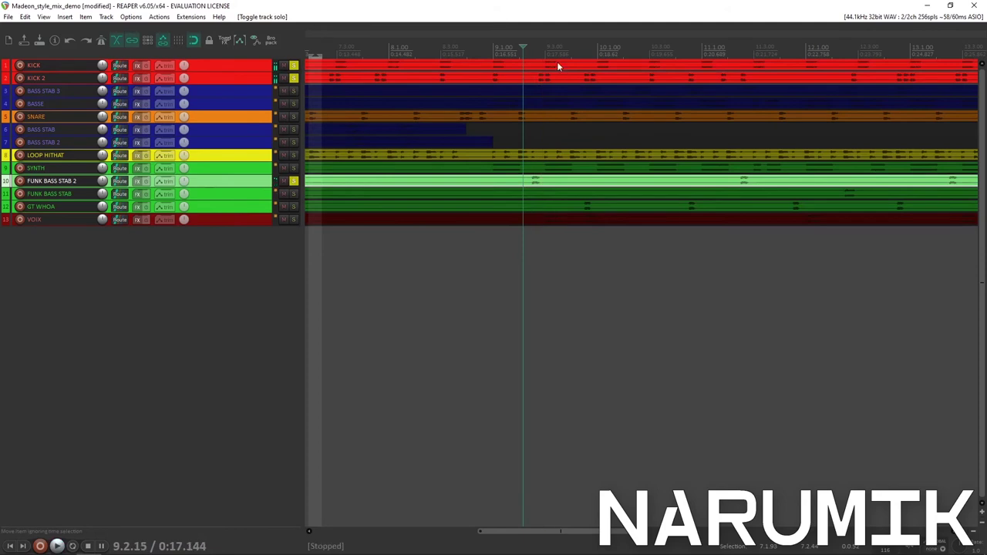
Step: Place the edit cursor at the end of the first funk stab near 9.2.76 and move FUNK BASS STAB 2 beneath KICK 2
{"action": "left_click", "coordinate": [536, 47]}
{"action": "scroll", "coordinate": [536, 63], "scroll_direction": "up", "scroll_amount": 5}
{"action": "left_click", "coordinate": [652, 51]}
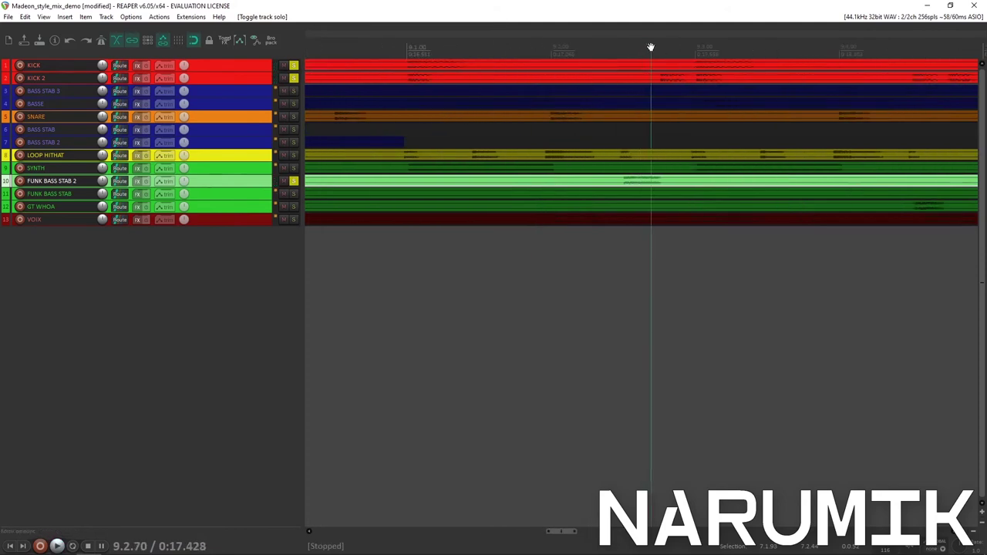
{"action": "scroll", "coordinate": [657, 51], "scroll_direction": "up", "scroll_amount": 5}
{"action": "left_click", "coordinate": [718, 44]}
{"action": "left_click", "coordinate": [748, 44]}
{"action": "scroll", "coordinate": [387, 124], "scroll_direction": "up", "scroll_amount": 1}
{"action": "scroll", "coordinate": [388, 123], "scroll_direction": "down", "scroll_amount": 1}
{"action": "left_click_drag", "start_coordinate": [247, 177], "coordinate": [250, 87]}
Step: Enlarge the KICK 2 and FUNK BASS STAB 2 tracks and compare the stab's end with the kick onset at 9.2.76
{"action": "scroll", "coordinate": [628, 151], "scroll_direction": "up", "scroll_amount": 3}
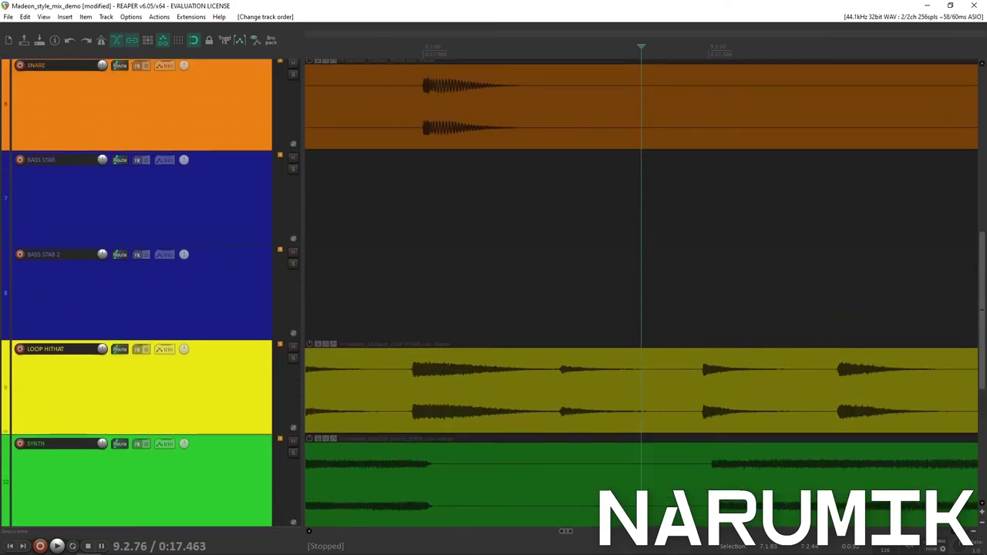
{"action": "left_click_drag", "start_coordinate": [982, 275], "coordinate": [982, 108]}
{"action": "scroll", "coordinate": [710, 298], "scroll_direction": "up", "scroll_amount": 6}
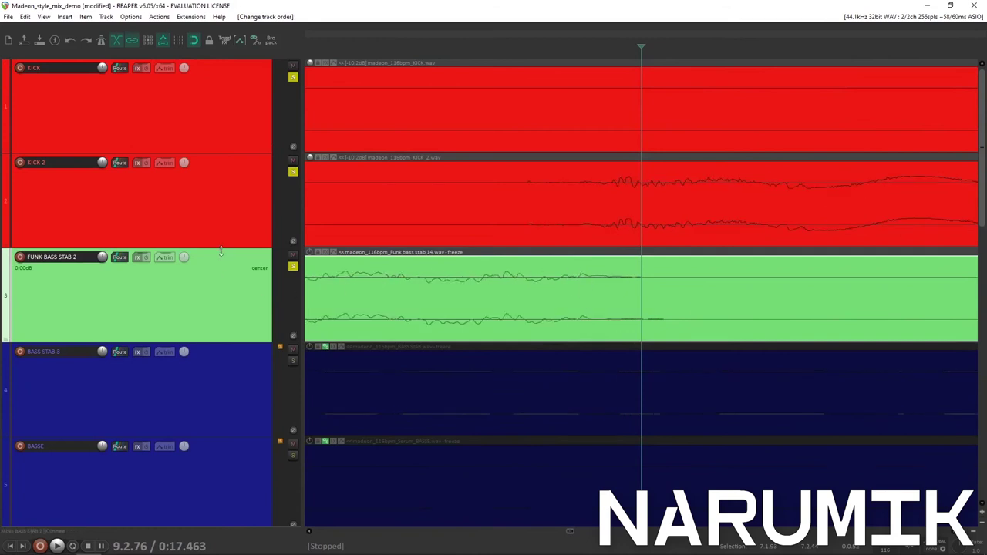
{"action": "left_click_drag", "start_coordinate": [221, 251], "coordinate": [231, 334]}
{"action": "left_click_drag", "start_coordinate": [225, 428], "coordinate": [224, 511]}
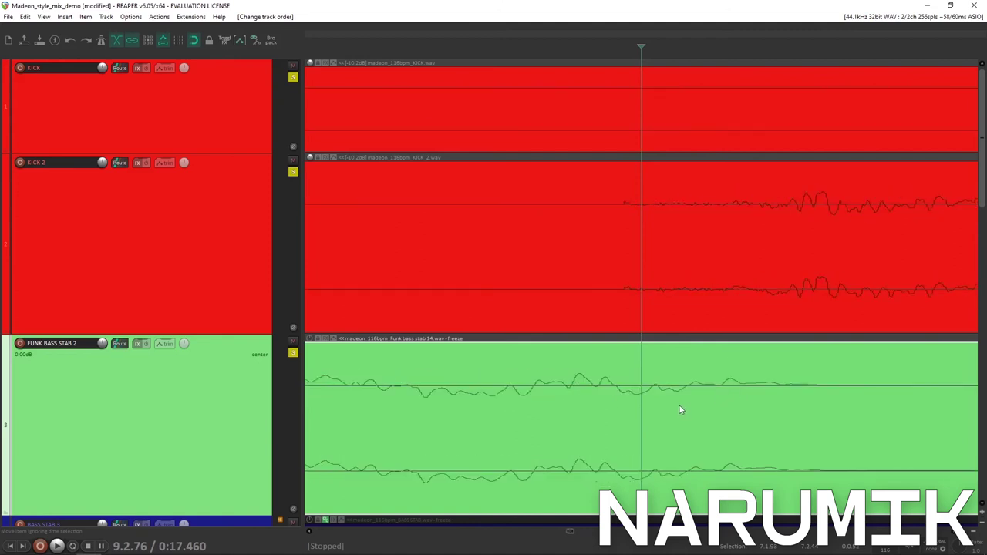
{"action": "scroll", "coordinate": [671, 405], "scroll_direction": "down", "scroll_amount": 10}
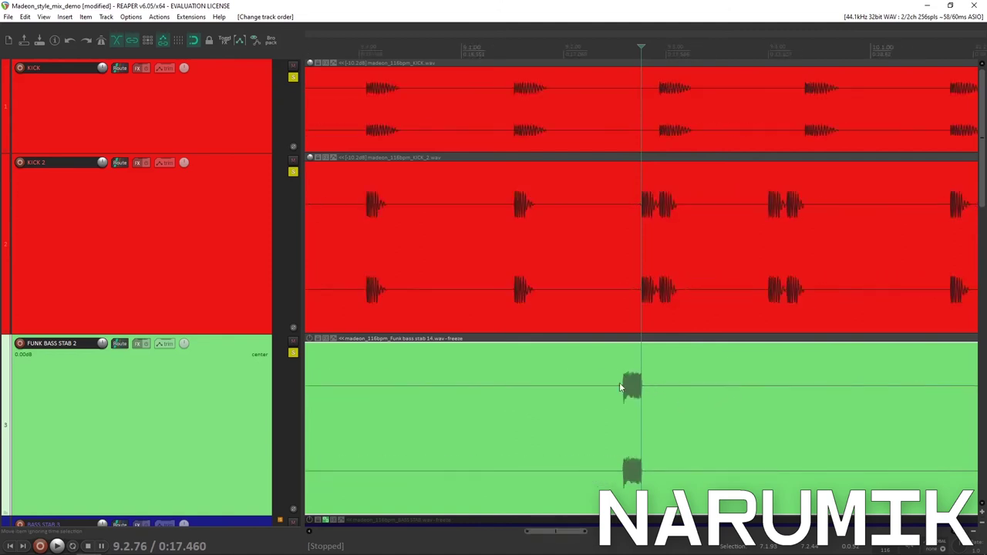
Step: Split the FUNK BASS STAB 2 item in the silence at 1.2.55 and delete the short leading piece
{"action": "scroll", "coordinate": [623, 389], "scroll_direction": "up", "scroll_amount": 10}
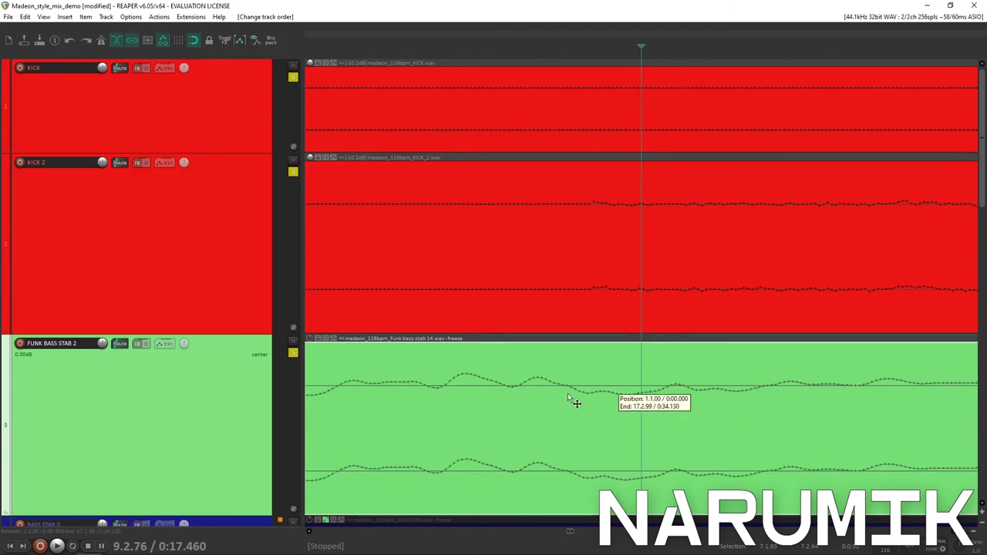
{"action": "scroll", "coordinate": [518, 386], "scroll_direction": "down", "scroll_amount": 10}
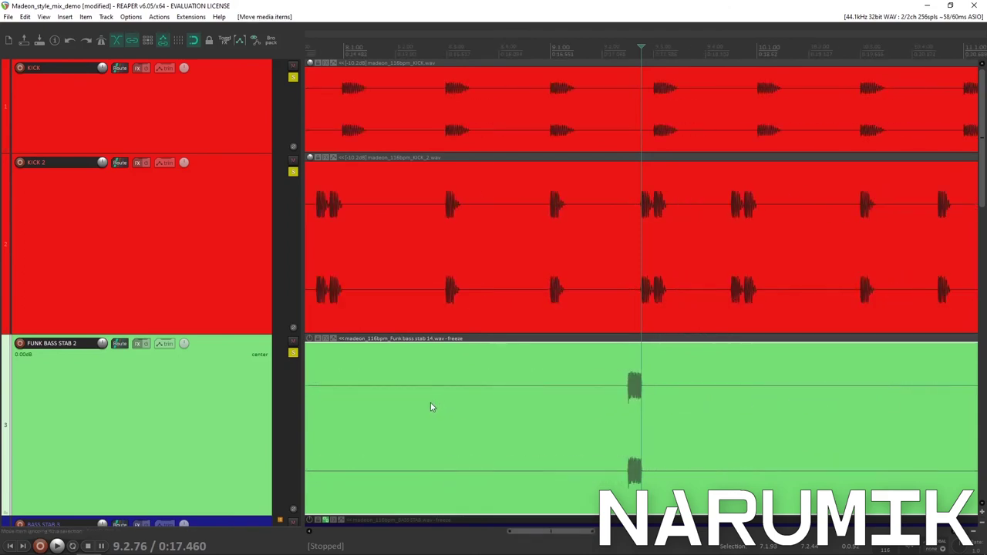
{"action": "scroll", "coordinate": [430, 403], "scroll_direction": "down", "scroll_amount": 8}
{"action": "left_click", "coordinate": [314, 378]}
{"action": "key", "text": "s"}
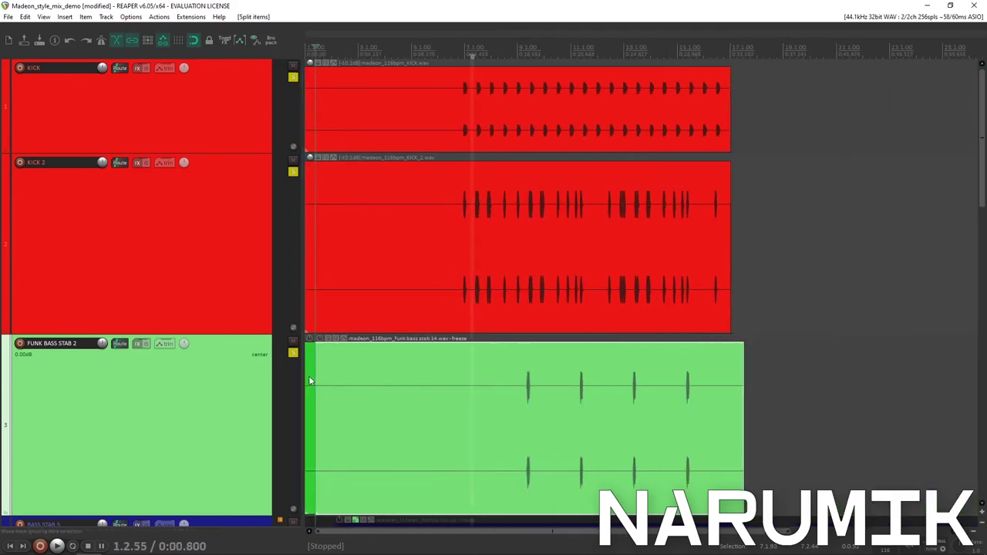
{"action": "left_click", "coordinate": [310, 381]}
{"action": "key", "text": "Delete"}
Step: Shift the FUNK BASS STAB 2 item until its first stab ends at the KICK 2 onset at 9.2.76
{"action": "left_click", "coordinate": [539, 375]}
{"action": "scroll", "coordinate": [540, 375], "scroll_direction": "up", "scroll_amount": 12}
{"action": "scroll", "coordinate": [622, 396], "scroll_direction": "down", "scroll_amount": 3}
{"action": "left_click", "coordinate": [819, 383]}
{"action": "scroll", "coordinate": [781, 400], "scroll_direction": "up", "scroll_amount": 10}
{"action": "scroll", "coordinate": [799, 407], "scroll_direction": "down", "scroll_amount": 3}
{"action": "left_click", "coordinate": [809, 395]}
{"action": "scroll", "coordinate": [753, 397], "scroll_direction": "up", "scroll_amount": 5}
{"action": "scroll", "coordinate": [717, 401], "scroll_direction": "down", "scroll_amount": 4}
{"action": "left_click_drag", "start_coordinate": [653, 401], "coordinate": [462, 402]}
{"action": "left_click_drag", "start_coordinate": [548, 406], "coordinate": [516, 406]}
{"action": "scroll", "coordinate": [501, 392], "scroll_direction": "up", "scroll_amount": 5}
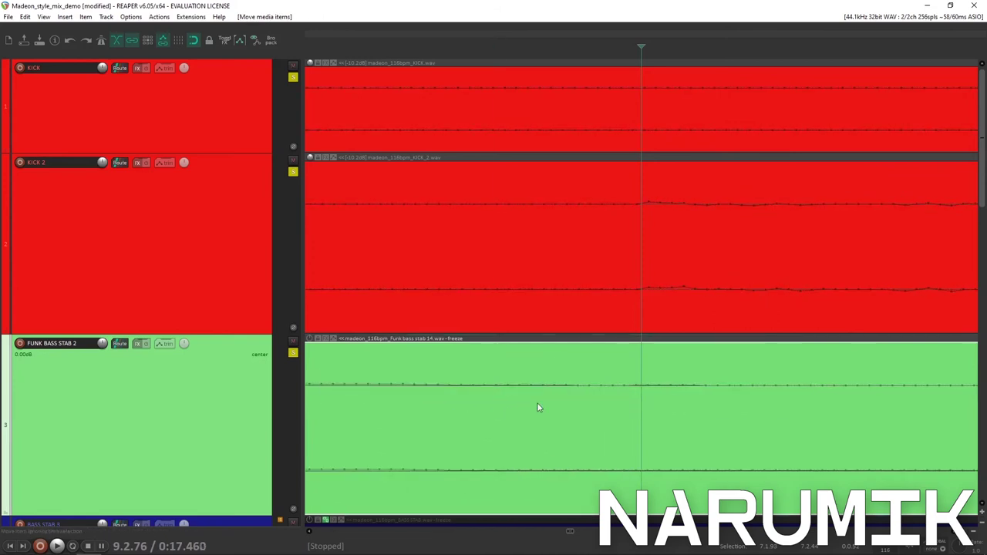
{"action": "left_click_drag", "start_coordinate": [564, 413], "coordinate": [607, 421]}
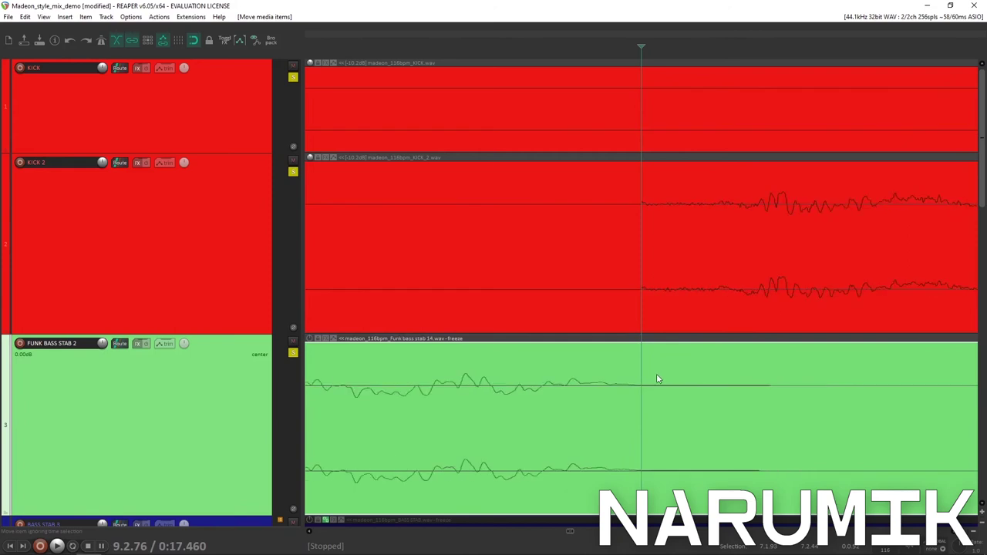
Step: Play the shifted funk bass stab together with both kicks from 9.2.29
{"action": "key", "text": "space"}
{"action": "scroll", "coordinate": [540, 365], "scroll_direction": "down", "scroll_amount": 5}
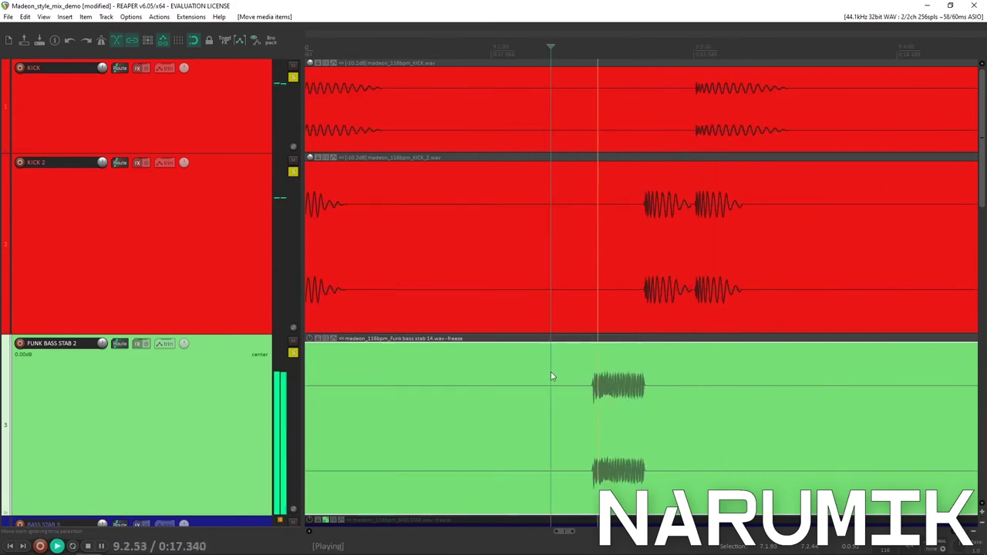
{"action": "scroll", "coordinate": [550, 376], "scroll_direction": "down", "scroll_amount": 10}
{"action": "key", "text": "space"}
{"action": "scroll", "coordinate": [594, 376], "scroll_direction": "down", "scroll_amount": 8}
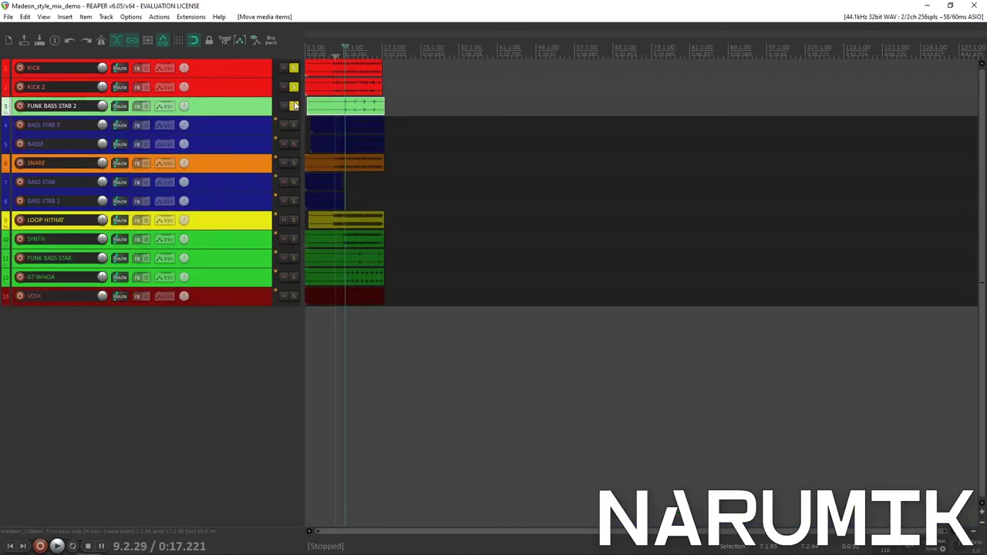
Step: Clear all solos and move FUNK BASS STAB 2 between the LOOP HITHAT and SYNTH tracks
{"action": "left_click", "coordinate": [294, 106]}
{"action": "left_click_drag", "start_coordinate": [247, 110], "coordinate": [240, 232]}
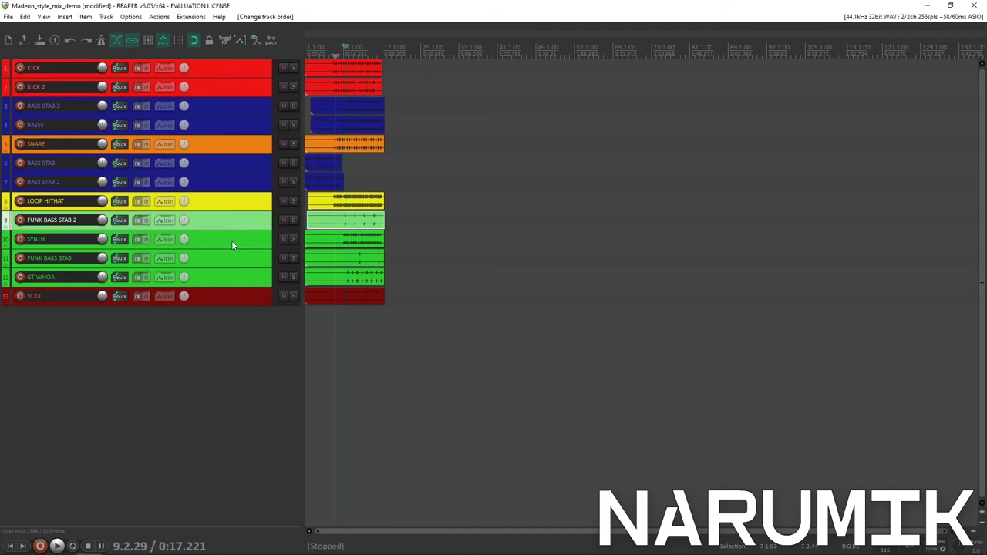
Step: Solo the SYNTH track, play it briefly from 9.2.29 and clear its solo
{"action": "left_click", "coordinate": [228, 243]}
{"action": "left_click", "coordinate": [294, 239]}
{"action": "key", "text": "space"}
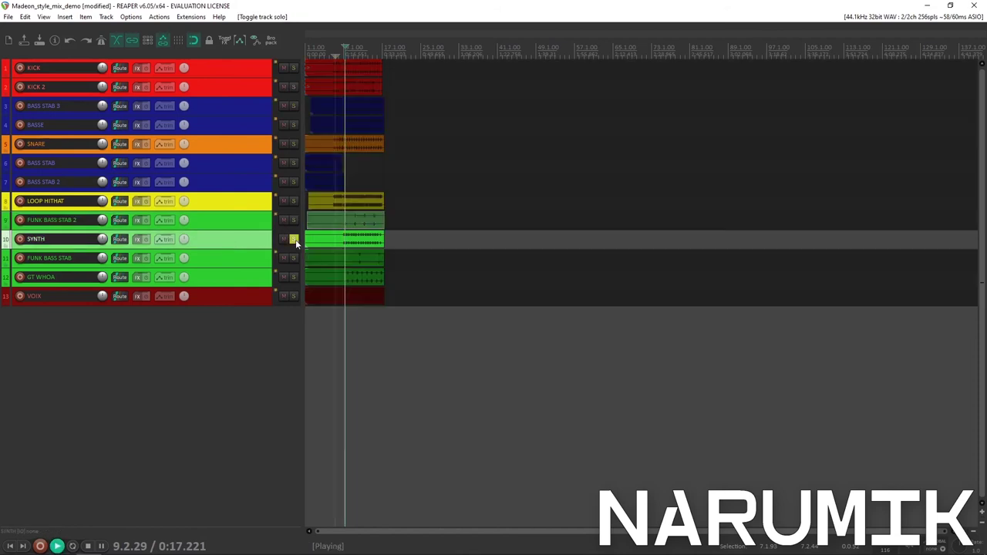
{"action": "left_click", "coordinate": [294, 239]}
{"action": "key", "text": "space"}
Step: Move the FUNK BASS STAB, GT WHOA and VOIX tracks together beneath KICK 2 and enlarge the tracks
{"action": "left_click", "coordinate": [251, 258]}
{"action": "left_click", "coordinate": [239, 281], "text": "ctrl"}
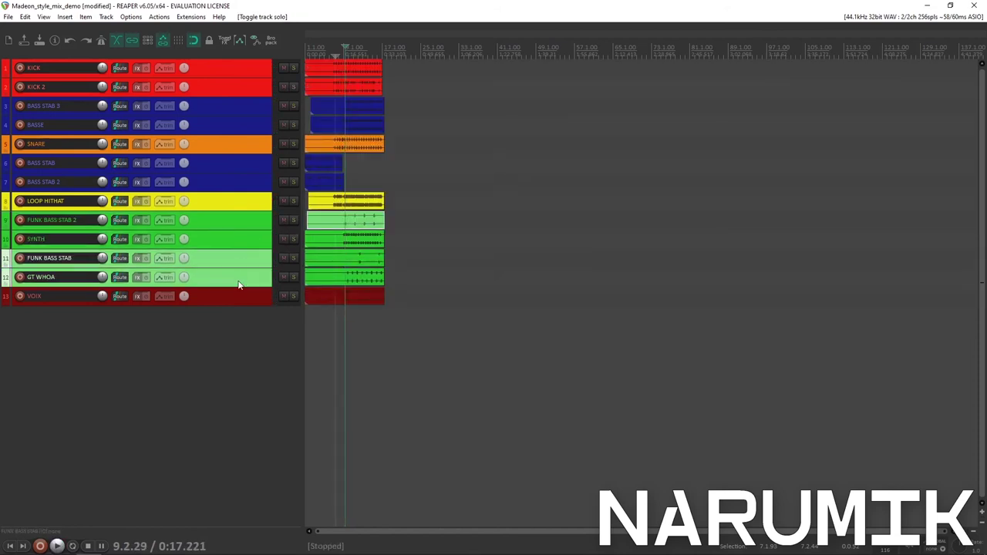
{"action": "left_click", "coordinate": [237, 296], "text": "ctrl"}
{"action": "left_click_drag", "start_coordinate": [230, 183], "coordinate": [209, 101]}
{"action": "scroll", "coordinate": [372, 123], "scroll_direction": "up", "scroll_amount": 5}
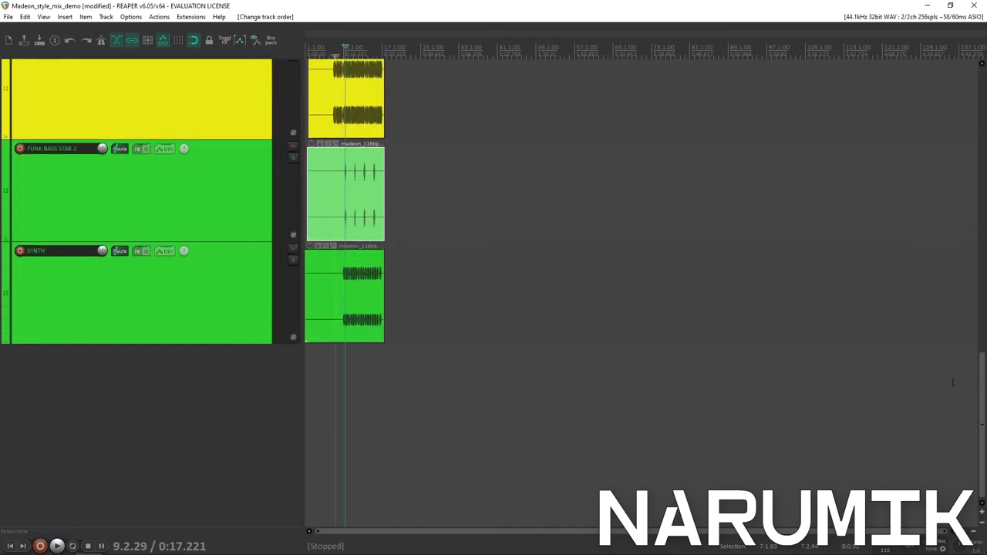
{"action": "left_click_drag", "start_coordinate": [980, 405], "coordinate": [976, 98]}
Step: Solo FUNK BASS STAB and KICK 2 around the first funk stab near 12.2.70
{"action": "scroll", "coordinate": [563, 196], "scroll_direction": "up", "scroll_amount": 5}
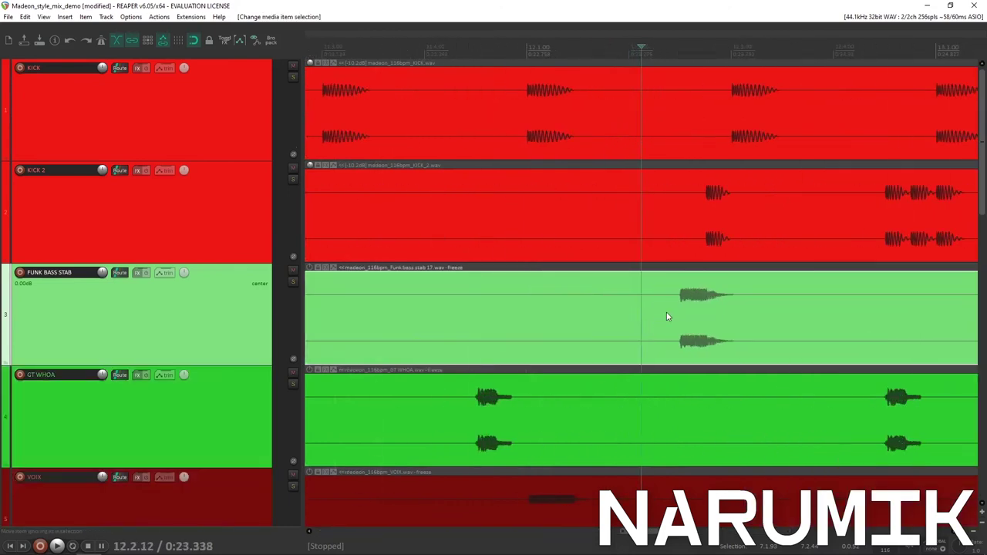
{"action": "scroll", "coordinate": [668, 315], "scroll_direction": "up", "scroll_amount": 5}
{"action": "left_click", "coordinate": [294, 281]}
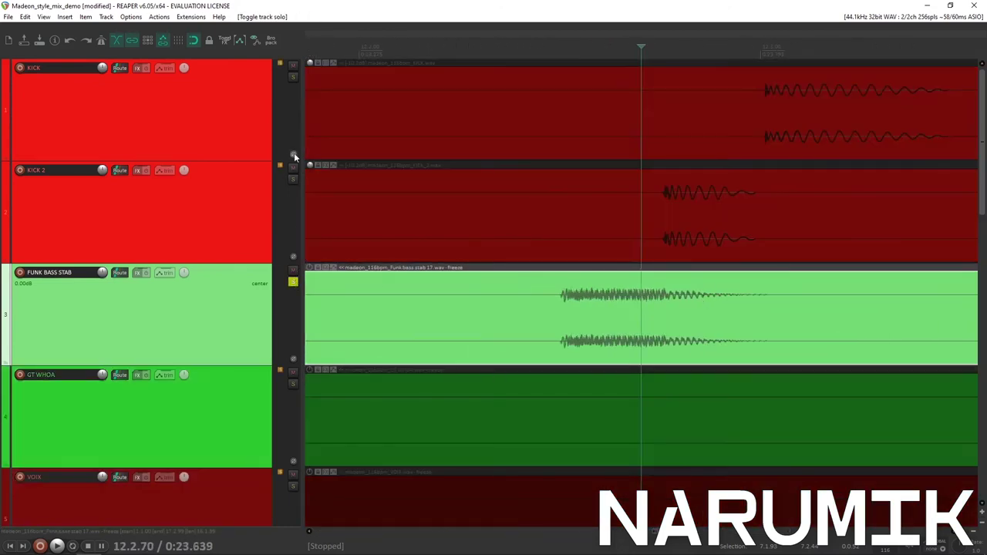
{"action": "left_click", "coordinate": [293, 179]}
{"action": "left_click", "coordinate": [667, 308]}
Step: Split the FUNK BASS STAB item in the silence at 6.4.44 and delete the leading piece
{"action": "scroll", "coordinate": [666, 319], "scroll_direction": "down", "scroll_amount": 10}
{"action": "left_click", "coordinate": [347, 305]}
{"action": "key", "text": "s"}
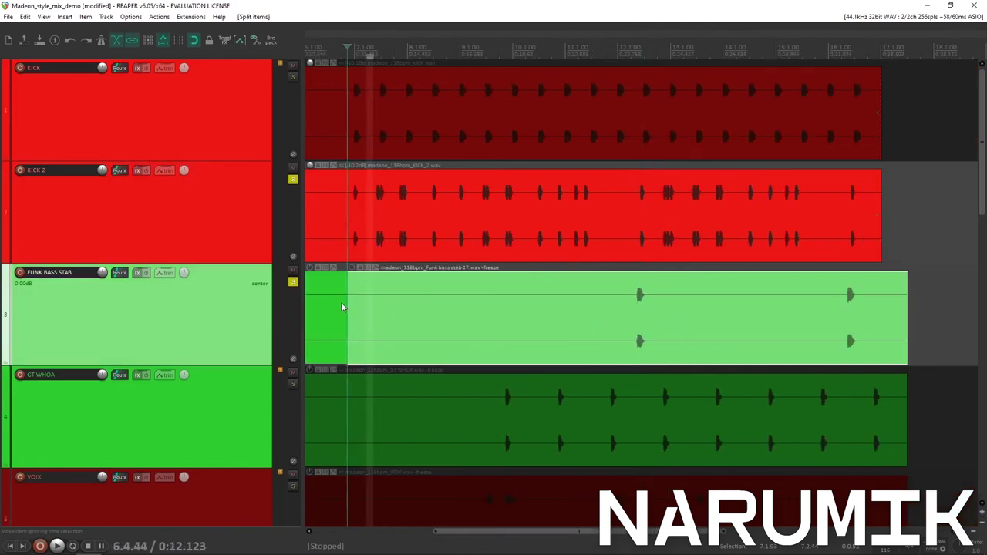
{"action": "left_click", "coordinate": [340, 305]}
{"action": "key", "text": "Delete"}
Step: Shift the FUNK BASS STAB item to line its waveform up with the KICK 2 hit near 12.2.77
{"action": "left_click", "coordinate": [640, 297]}
{"action": "scroll", "coordinate": [639, 318], "scroll_direction": "up", "scroll_amount": 10}
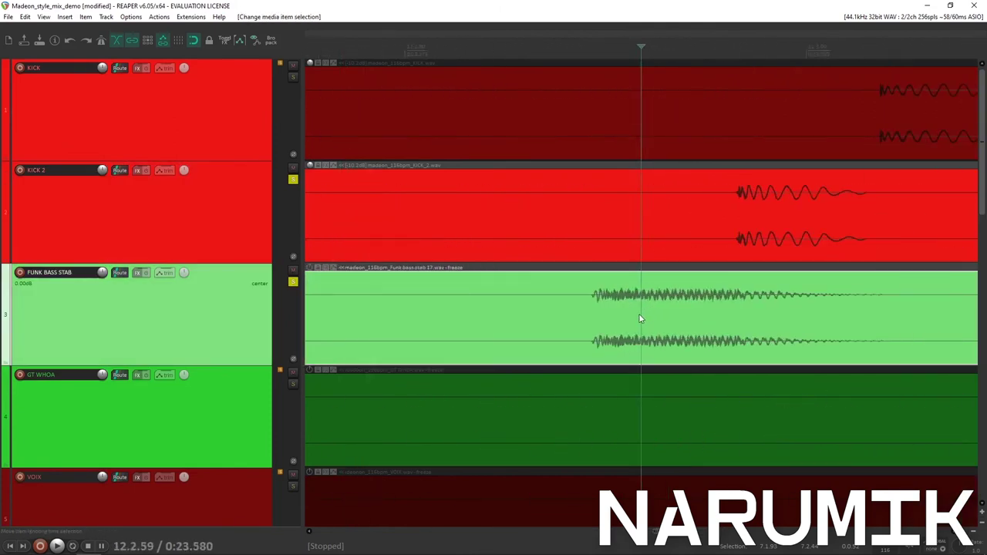
{"action": "scroll", "coordinate": [743, 296], "scroll_direction": "up", "scroll_amount": 6}
{"action": "scroll", "coordinate": [602, 309], "scroll_direction": "up", "scroll_amount": 4}
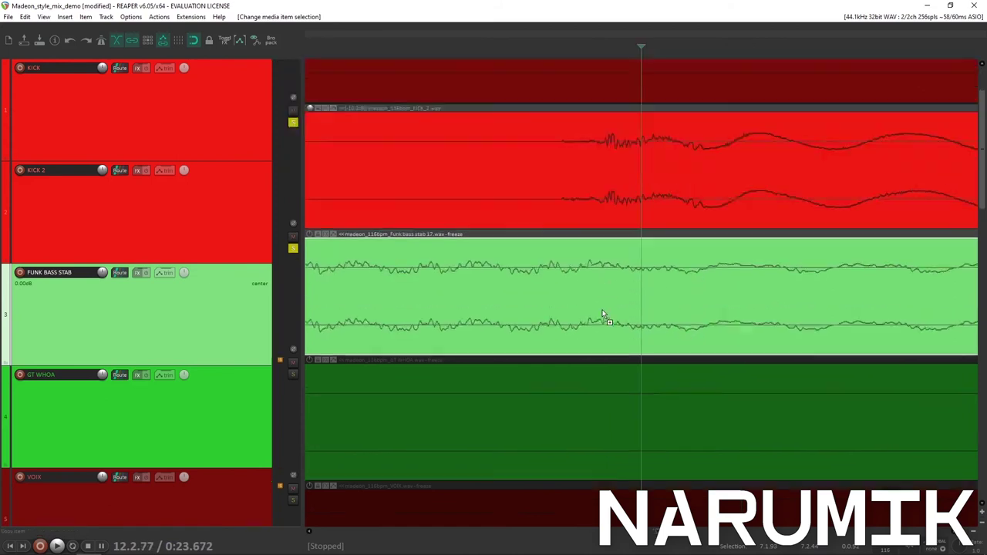
{"action": "left_click_drag", "start_coordinate": [679, 294], "coordinate": [725, 299]}
{"action": "scroll", "coordinate": [719, 292], "scroll_direction": "up", "scroll_amount": 4}
{"action": "left_click", "coordinate": [717, 262]}
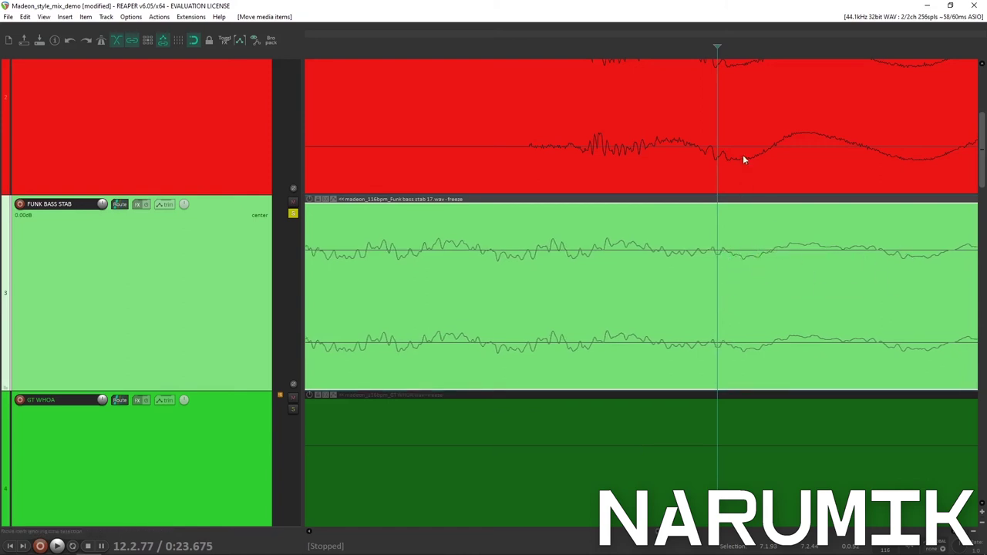
{"action": "left_click_drag", "start_coordinate": [808, 268], "coordinate": [806, 269]}
Step: Play the shifted funk stab with KICK 2 and examine its tail against the kick near 12.2.84
{"action": "scroll", "coordinate": [769, 318], "scroll_direction": "down", "scroll_amount": 8}
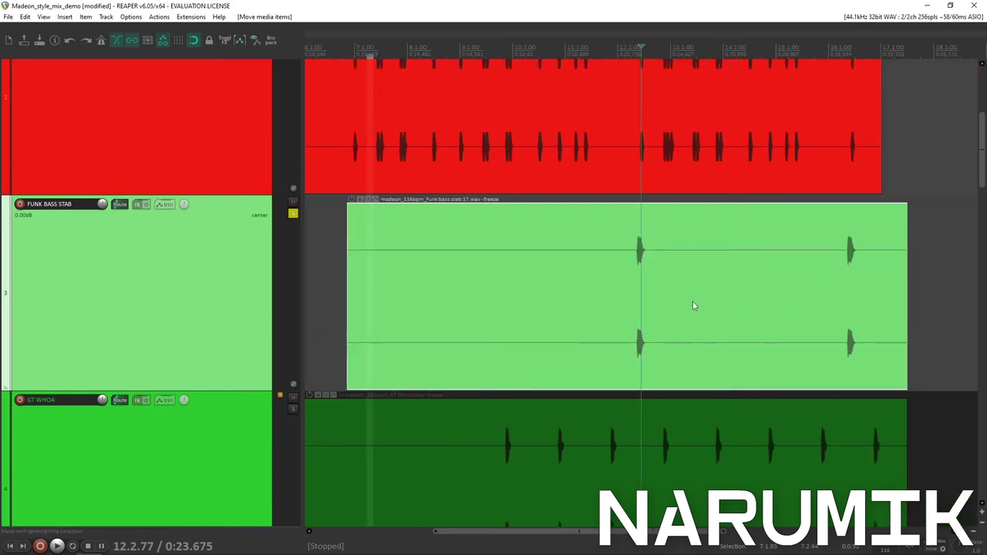
{"action": "key", "text": "space"}
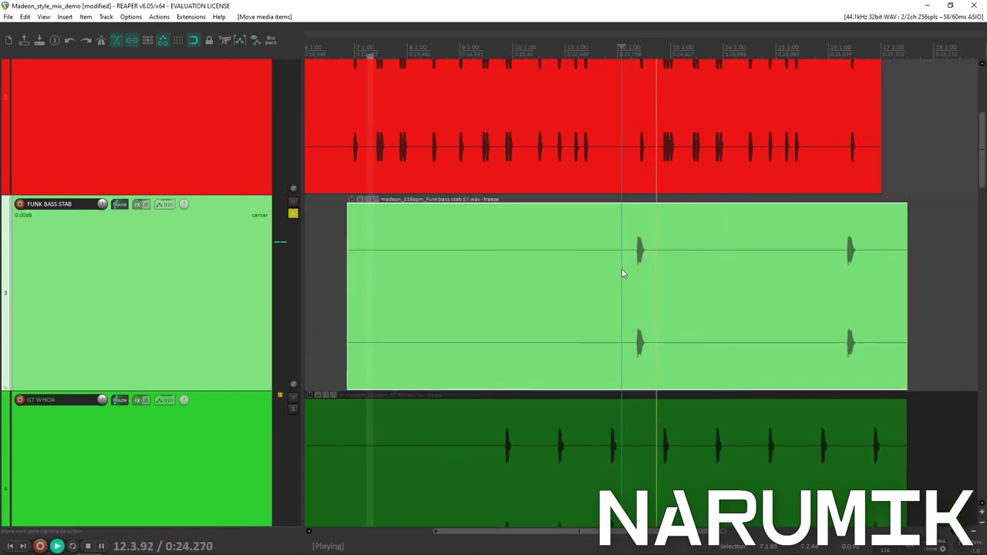
{"action": "scroll", "coordinate": [656, 262], "scroll_direction": "up", "scroll_amount": 5}
{"action": "key", "text": "space"}
{"action": "left_click", "coordinate": [724, 243]}
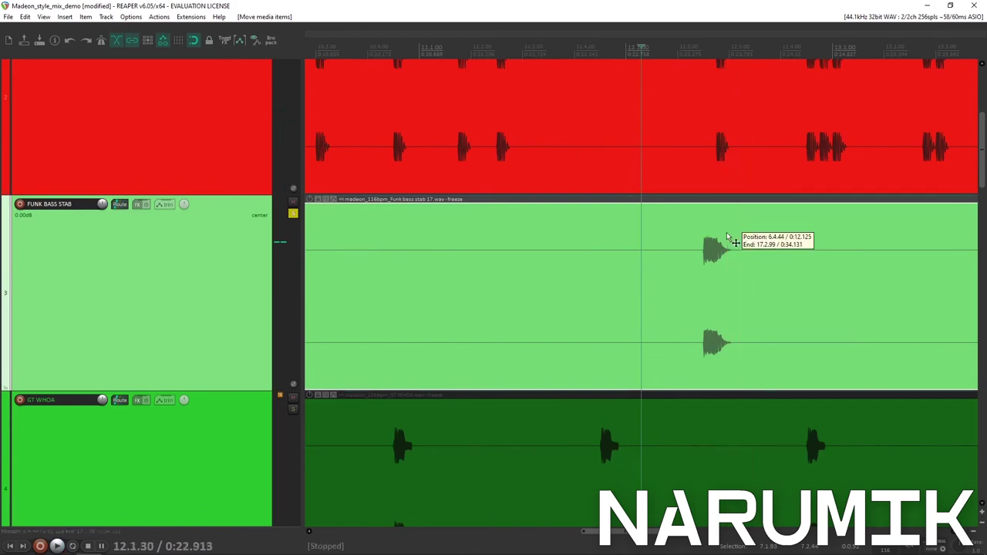
{"action": "scroll", "coordinate": [698, 256], "scroll_direction": "up", "scroll_amount": 5}
{"action": "scroll", "coordinate": [678, 245], "scroll_direction": "up", "scroll_amount": 2}
{"action": "scroll", "coordinate": [668, 237], "scroll_direction": "down", "scroll_amount": 8}
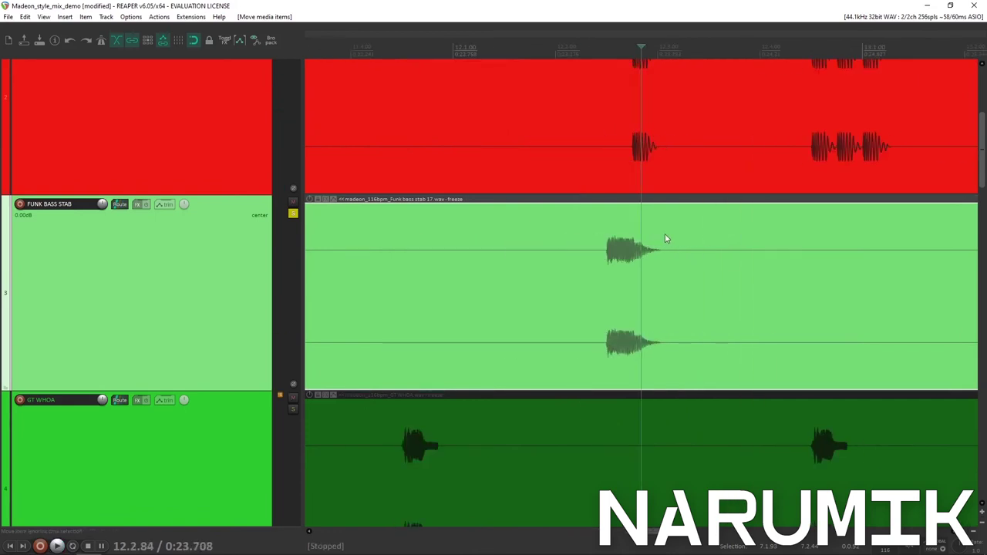
{"action": "scroll", "coordinate": [698, 251], "scroll_direction": "down", "scroll_amount": 5}
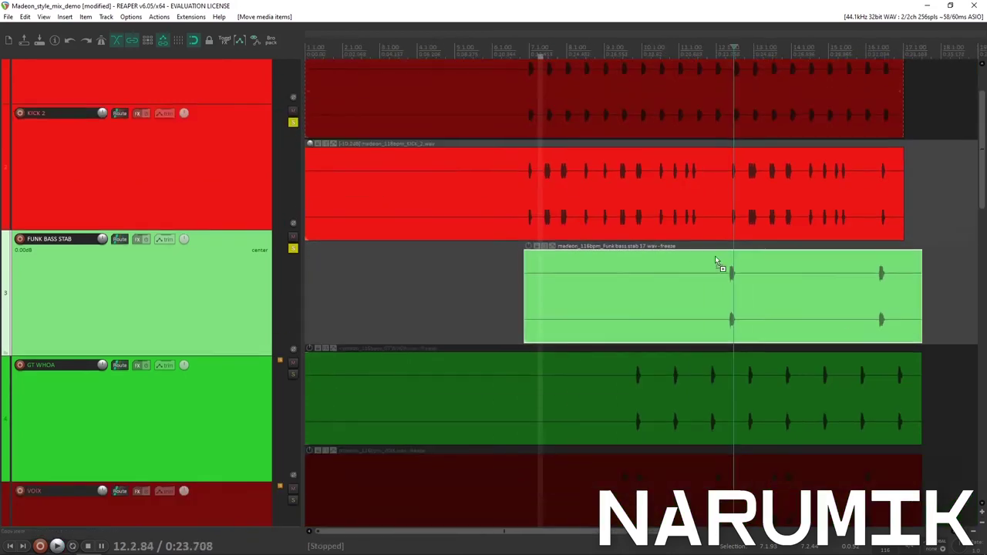
Step: Clear all solos and move the FUNK BASS STAB track between LOOP HITHAT and FUNK BASS STAB 2
{"action": "left_click", "coordinate": [294, 143]}
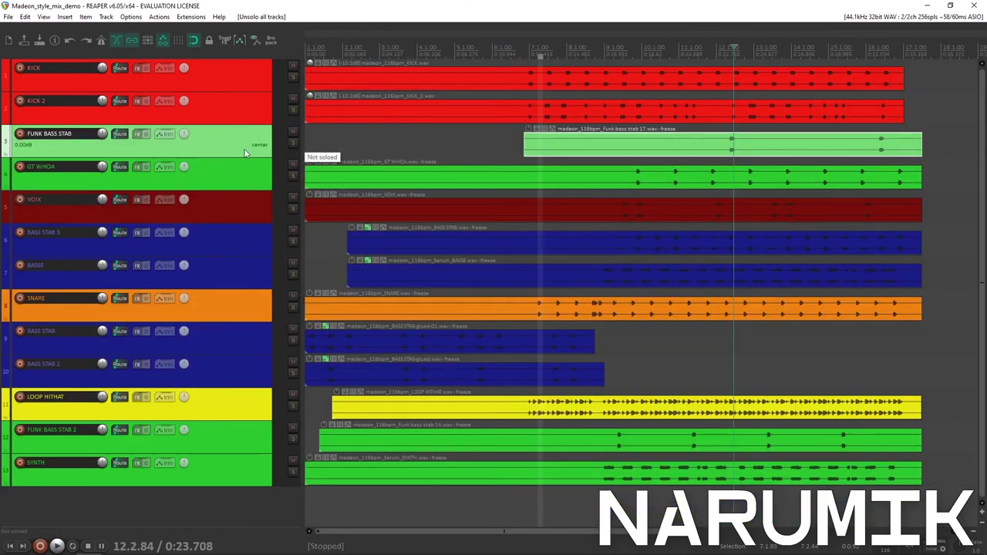
{"action": "left_click", "coordinate": [207, 174]}
{"action": "left_click", "coordinate": [221, 148]}
{"action": "left_click_drag", "start_coordinate": [228, 152], "coordinate": [161, 418]}
Step: Enlarge the GT WHOA track and place the edit cursor on its first hit at 9.4.53
{"action": "left_click", "coordinate": [229, 138]}
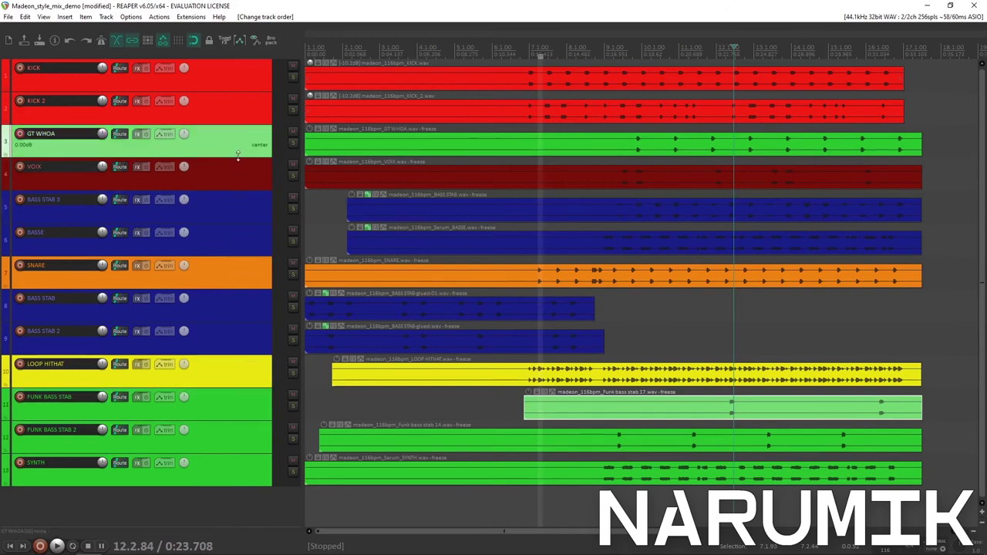
{"action": "left_click_drag", "start_coordinate": [231, 158], "coordinate": [228, 236]}
{"action": "left_click", "coordinate": [635, 166]}
{"action": "scroll", "coordinate": [636, 166], "scroll_direction": "up", "scroll_amount": 10}
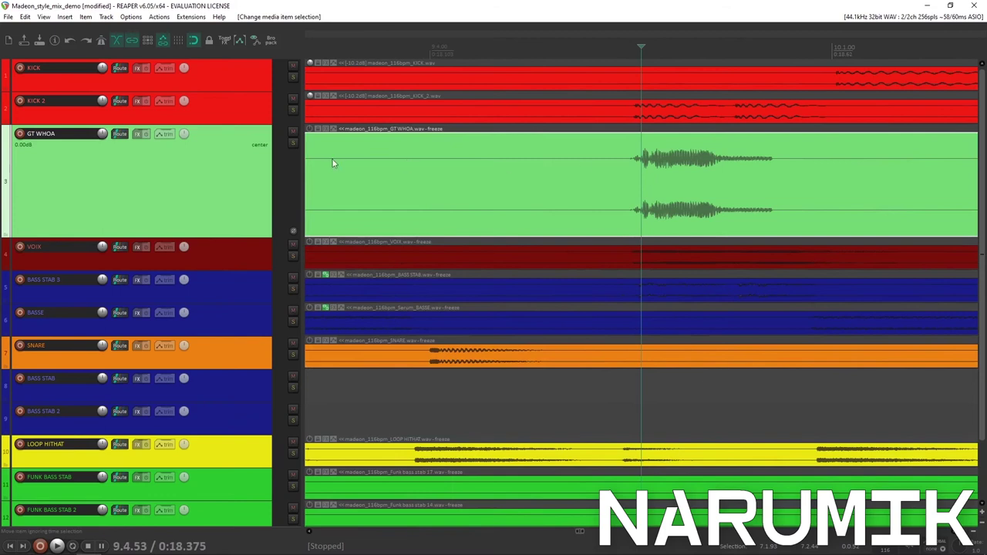
Step: Solo GT WHOA and KICK 2 and make both tracks taller for waveform comparison
{"action": "left_click", "coordinate": [295, 144]}
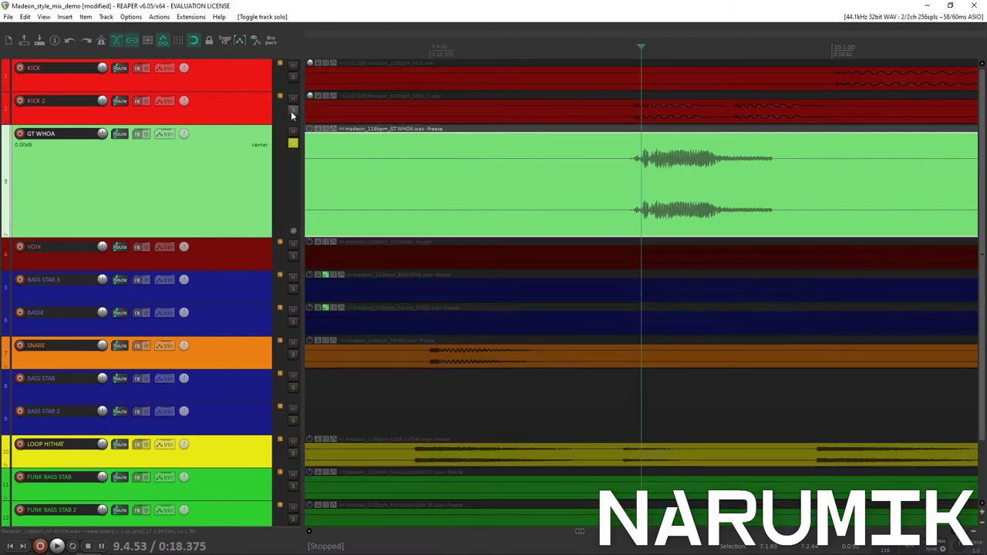
{"action": "left_click", "coordinate": [293, 111]}
{"action": "left_click", "coordinate": [625, 186]}
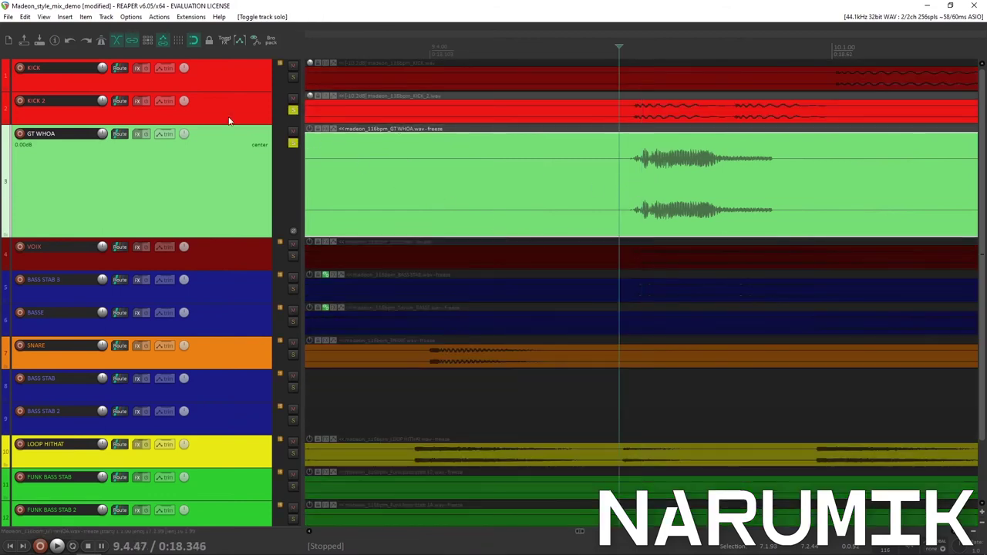
{"action": "left_click_drag", "start_coordinate": [183, 122], "coordinate": [188, 285]}
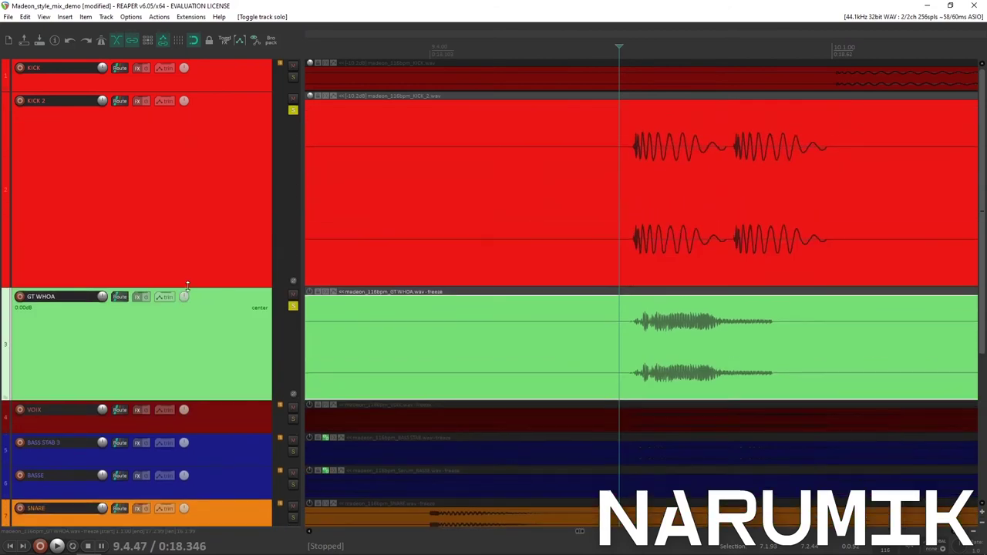
{"action": "left_click_drag", "start_coordinate": [229, 400], "coordinate": [232, 486]}
Step: Examine how the first GT WHOA hit lines up with the KICK 2 waveform around 9.4.52
{"action": "scroll", "coordinate": [671, 386], "scroll_direction": "up", "scroll_amount": 2}
{"action": "left_click", "coordinate": [709, 335]}
{"action": "scroll", "coordinate": [709, 340], "scroll_direction": "up", "scroll_amount": 5}
{"action": "scroll", "coordinate": [601, 353], "scroll_direction": "down", "scroll_amount": 4}
{"action": "left_click", "coordinate": [567, 356]}
{"action": "scroll", "coordinate": [568, 354], "scroll_direction": "up", "scroll_amount": 8}
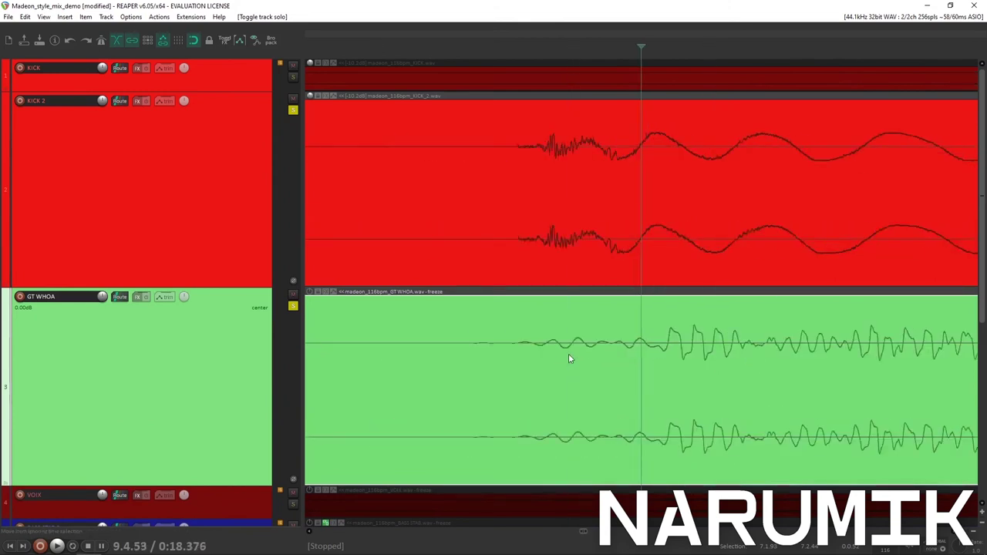
{"action": "scroll", "coordinate": [637, 355], "scroll_direction": "up", "scroll_amount": 6}
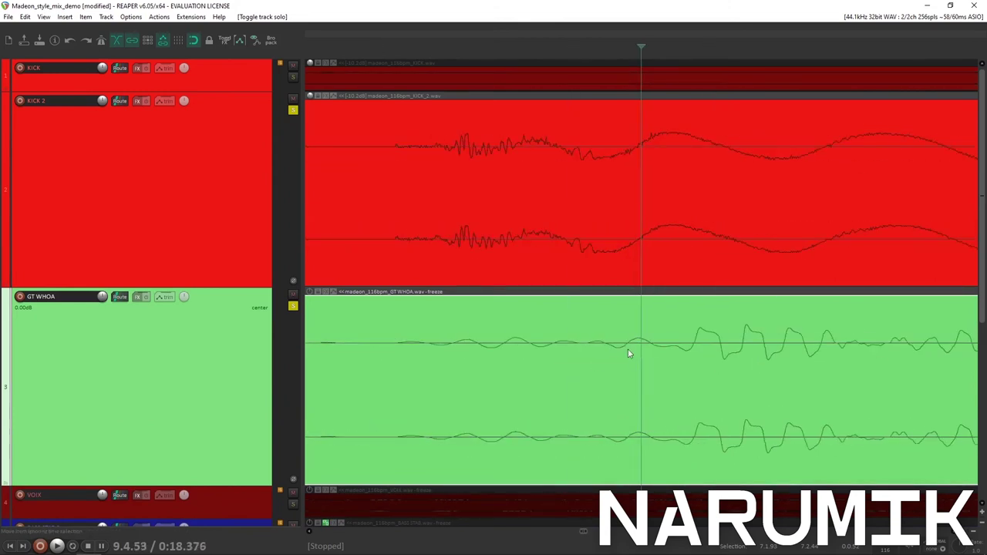
{"action": "left_click", "coordinate": [509, 341]}
{"action": "scroll", "coordinate": [511, 345], "scroll_direction": "up", "scroll_amount": 3}
{"action": "scroll", "coordinate": [511, 345], "scroll_direction": "down", "scroll_amount": 5}
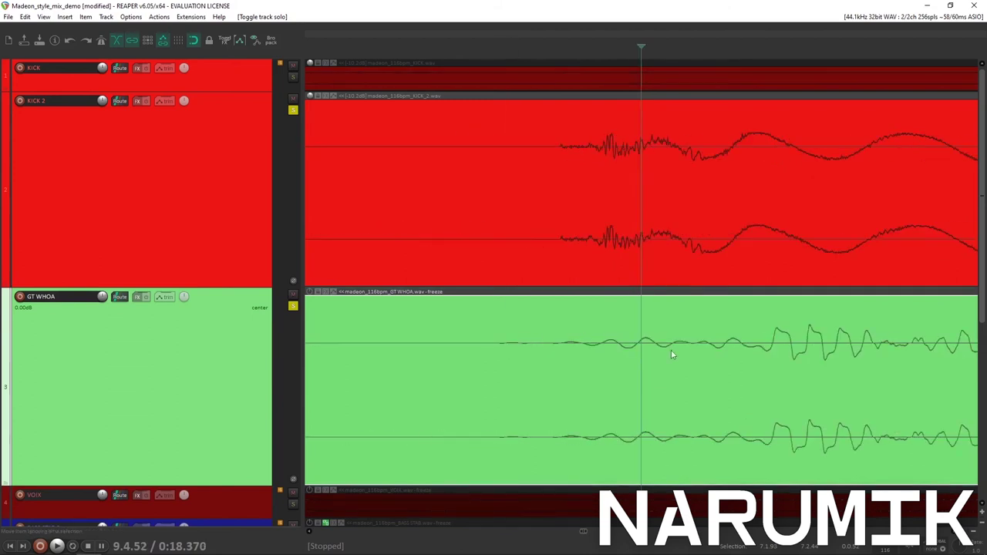
{"action": "scroll", "coordinate": [691, 354], "scroll_direction": "up", "scroll_amount": 5}
{"action": "scroll", "coordinate": [653, 366], "scroll_direction": "down", "scroll_amount": 2}
{"action": "scroll", "coordinate": [637, 367], "scroll_direction": "down", "scroll_amount": 2}
Step: Nudge the GT WHOA item slightly so its first hit lines up with KICK 2 near 9.4.53
{"action": "left_click", "coordinate": [577, 349]}
{"action": "left_click", "coordinate": [554, 346]}
{"action": "scroll", "coordinate": [555, 348], "scroll_direction": "up", "scroll_amount": 4}
{"action": "scroll", "coordinate": [657, 345], "scroll_direction": "down", "scroll_amount": 7}
{"action": "scroll", "coordinate": [695, 353], "scroll_direction": "up", "scroll_amount": 5}
{"action": "mouse_move", "coordinate": [733, 365]}
{"action": "left_mouse_down"}
{"action": "mouse_move", "coordinate": [764, 376]}
{"action": "mouse_move", "coordinate": [734, 366]}
{"action": "left_mouse_up"}
{"action": "left_click", "coordinate": [910, 363]}
{"action": "scroll", "coordinate": [909, 366], "scroll_direction": "down", "scroll_amount": 1}
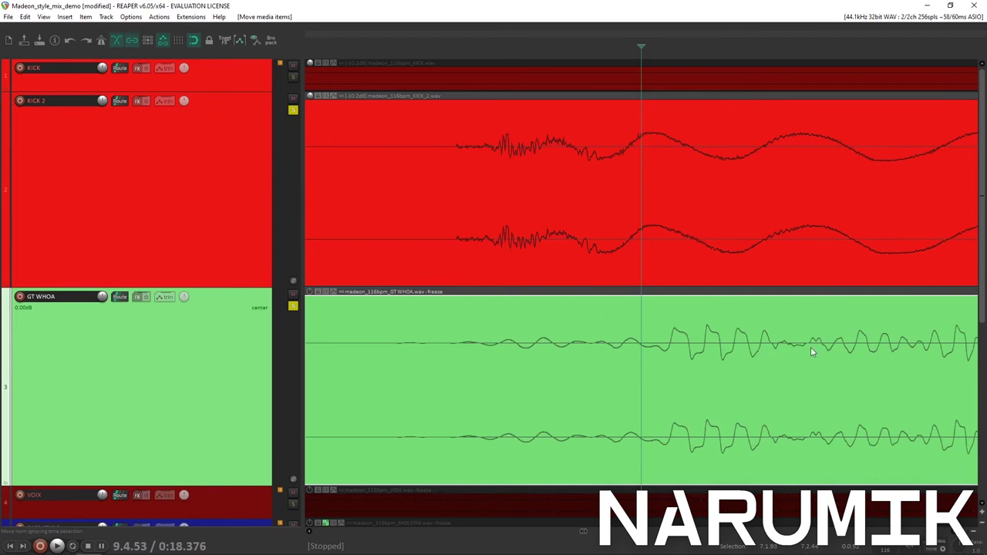
Step: Play the nudged GT WHOA together with KICK 2 from just before its first hit
{"action": "left_click", "coordinate": [405, 342]}
{"action": "key", "text": "space"}
{"action": "key", "text": "space"}
{"action": "scroll", "coordinate": [567, 348], "scroll_direction": "down", "scroll_amount": 6}
{"action": "left_click", "coordinate": [522, 343]}
{"action": "key", "text": "space"}
{"action": "scroll", "coordinate": [522, 347], "scroll_direction": "down", "scroll_amount": 4}
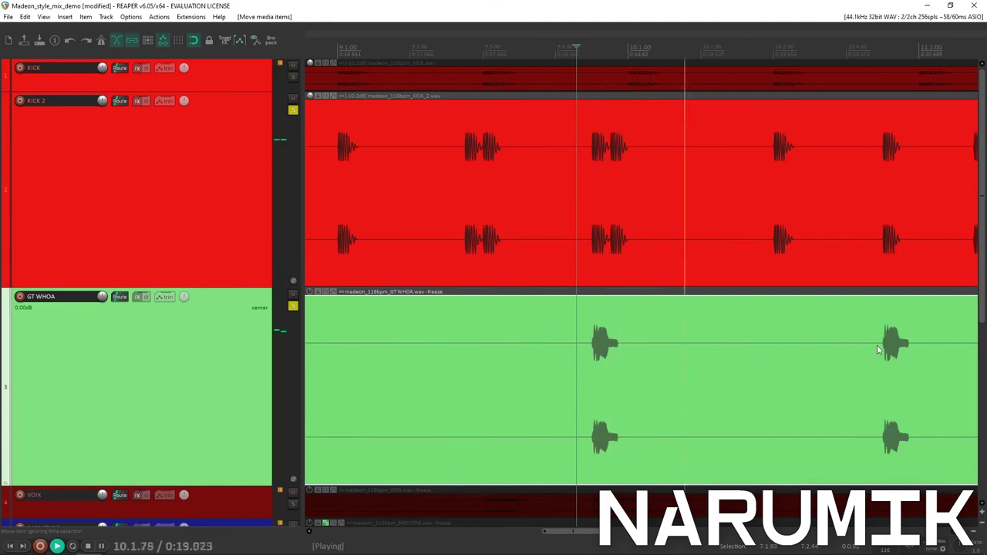
Step: Take GT WHOA out of the solo and play KICK 2 alone from just before its hit near 10.4.54
{"action": "left_click", "coordinate": [292, 306]}
{"action": "key", "text": "space"}
{"action": "key", "text": "space"}
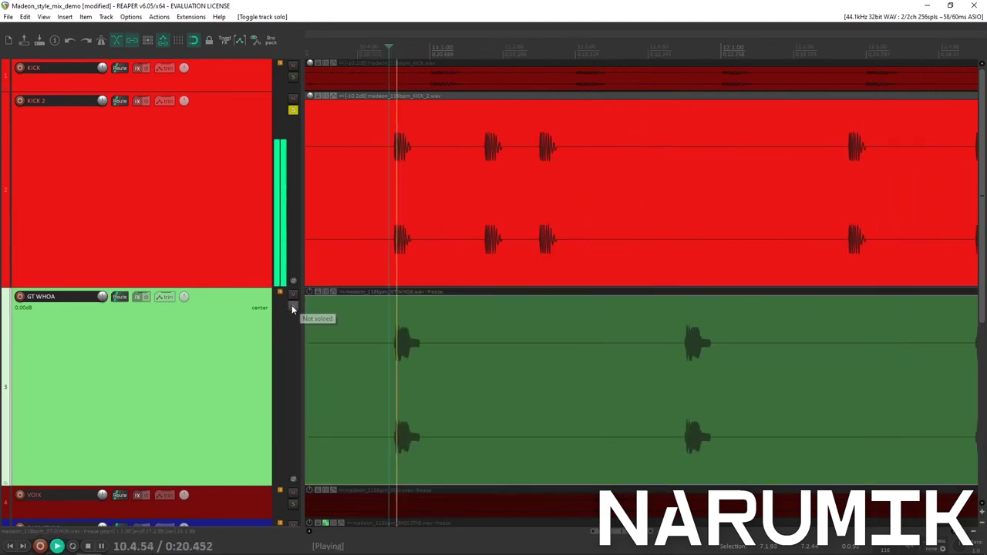
{"action": "key", "text": "space"}
Step: Solo GT WHOA without KICK 2 and play its hit just before bar 11
{"action": "left_click", "coordinate": [292, 306]}
{"action": "scroll", "coordinate": [498, 337], "scroll_direction": "up", "scroll_amount": 3}
{"action": "key", "text": "space"}
{"action": "key", "text": "space"}
{"action": "scroll", "coordinate": [637, 346], "scroll_direction": "down", "scroll_amount": 1}
{"action": "scroll", "coordinate": [641, 346], "scroll_direction": "up", "scroll_amount": 4}
{"action": "key", "text": "space"}
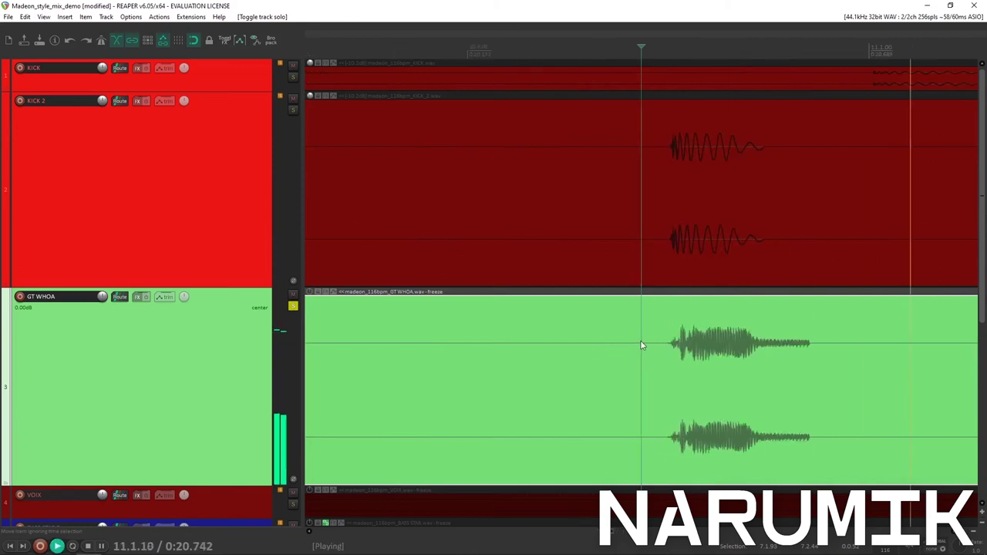
Step: Replay the soloed GT WHOA hit just before bar 11 and stop playback
{"action": "scroll", "coordinate": [641, 346], "scroll_direction": "down", "scroll_amount": 6}
{"action": "key", "text": "space"}
{"action": "key", "text": "space"}
{"action": "scroll", "coordinate": [640, 345], "scroll_direction": "down", "scroll_amount": 2}
{"action": "key", "text": "space"}
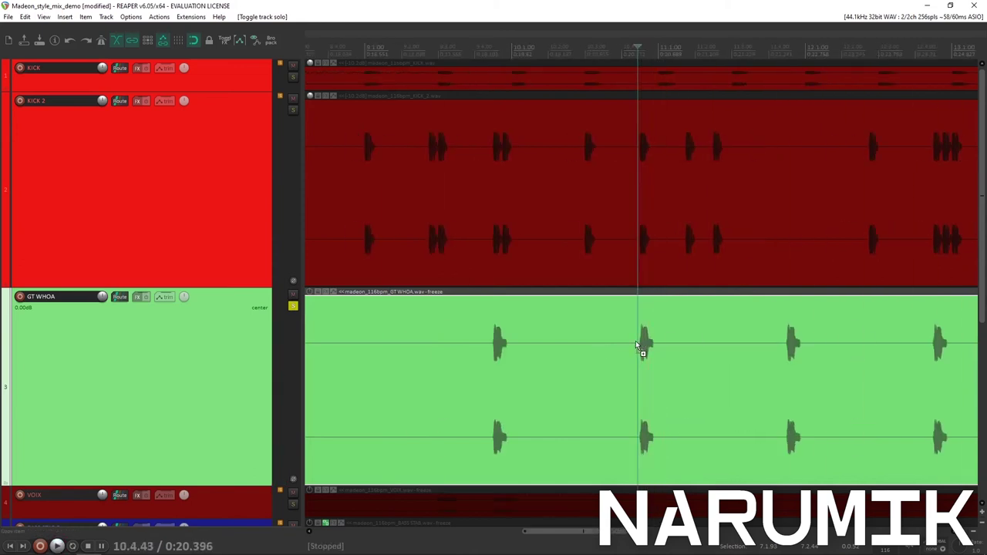
Step: Examine the start of the GT WHOA hit around 10.4.48 against the KICK 2 waveform
{"action": "scroll", "coordinate": [646, 335], "scroll_direction": "up", "scroll_amount": 6}
{"action": "left_click", "coordinate": [647, 341]}
{"action": "scroll", "coordinate": [649, 348], "scroll_direction": "down", "scroll_amount": 6}
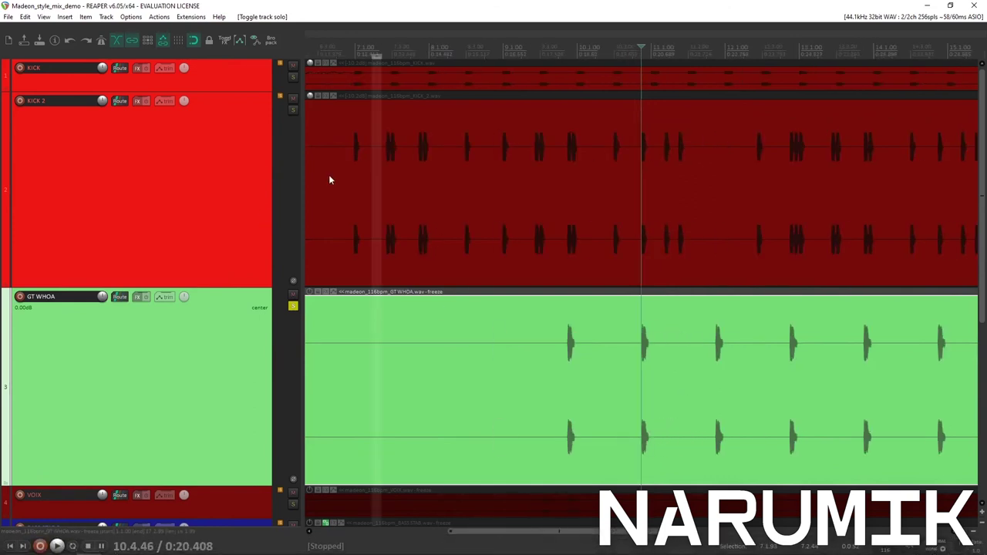
{"action": "scroll", "coordinate": [651, 327], "scroll_direction": "up", "scroll_amount": 6}
{"action": "scroll", "coordinate": [652, 328], "scroll_direction": "down", "scroll_amount": 6}
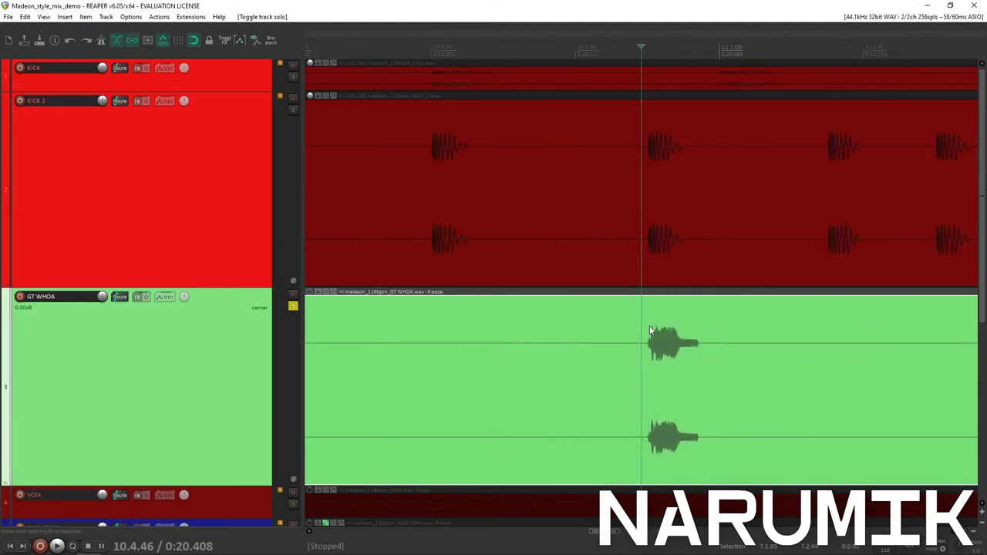
{"action": "scroll", "coordinate": [649, 327], "scroll_direction": "down", "scroll_amount": 3}
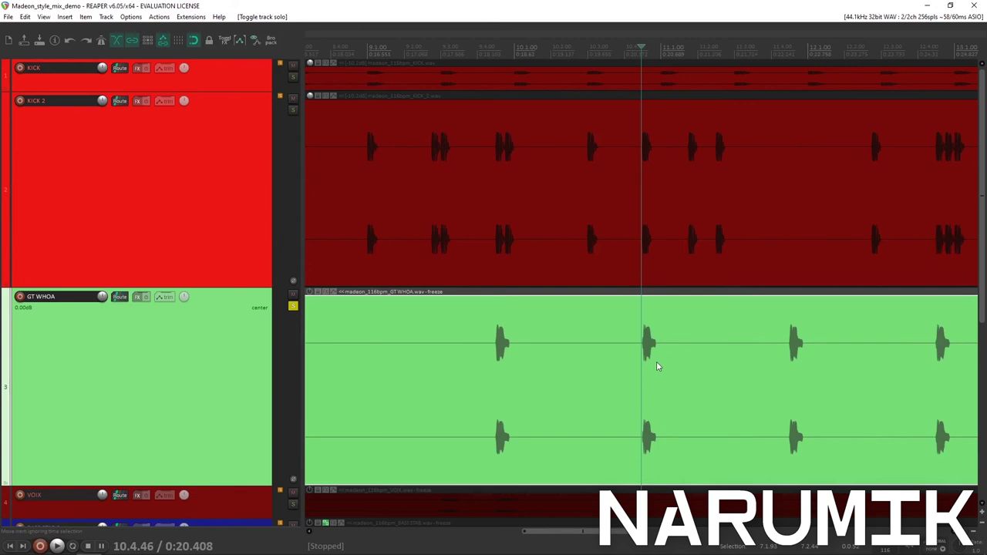
{"action": "scroll", "coordinate": [656, 366], "scroll_direction": "up", "scroll_amount": 6}
{"action": "left_click", "coordinate": [648, 334]}
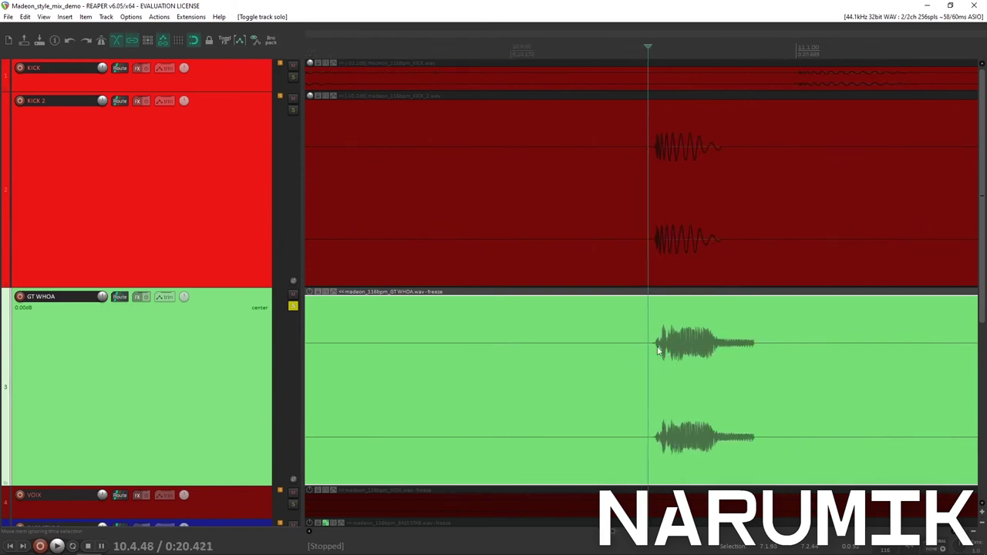
{"action": "scroll", "coordinate": [693, 350], "scroll_direction": "down", "scroll_amount": 3}
{"action": "scroll", "coordinate": [693, 351], "scroll_direction": "up", "scroll_amount": 6}
{"action": "scroll", "coordinate": [694, 351], "scroll_direction": "down", "scroll_amount": 4}
{"action": "scroll", "coordinate": [693, 355], "scroll_direction": "up", "scroll_amount": 2}
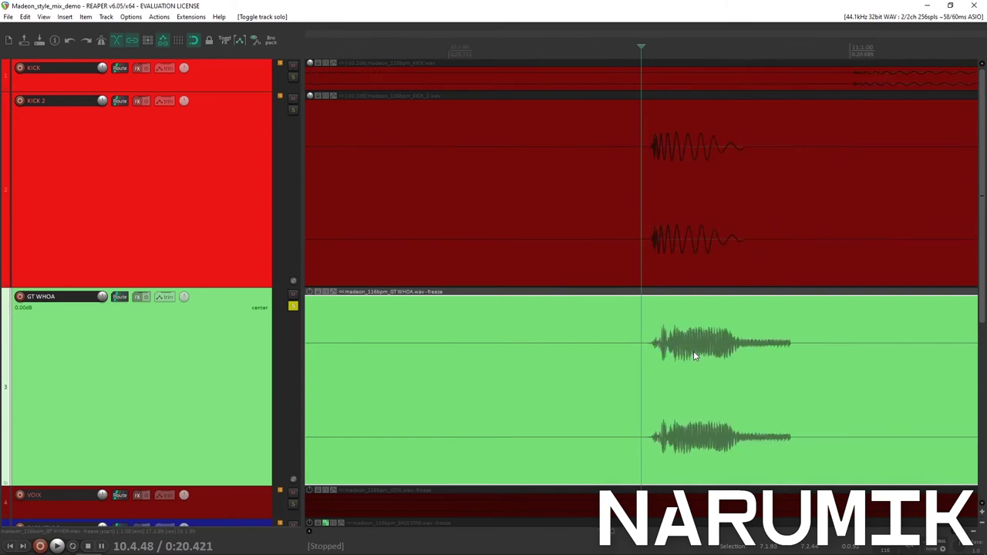
{"action": "scroll", "coordinate": [694, 355], "scroll_direction": "down", "scroll_amount": 4}
{"action": "scroll", "coordinate": [693, 351], "scroll_direction": "up", "scroll_amount": 2}
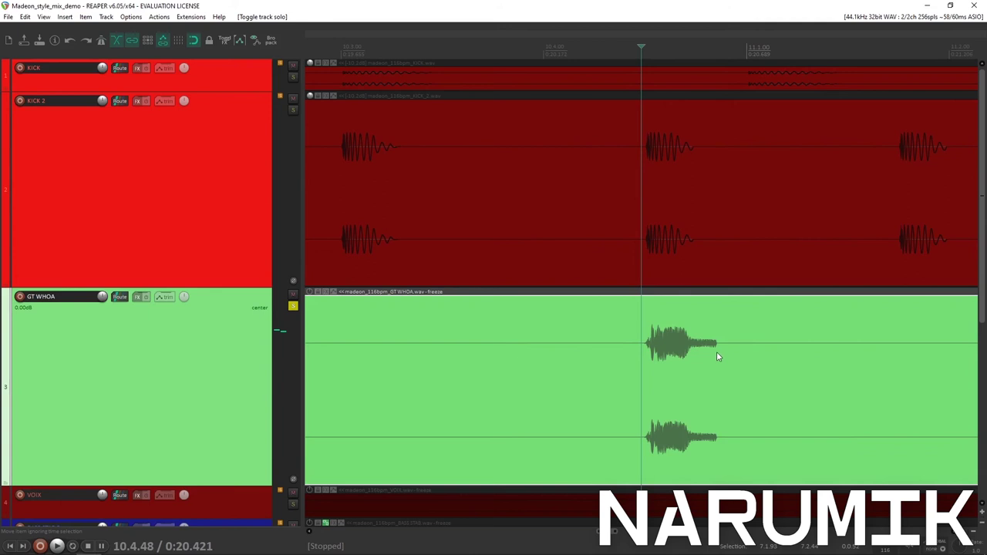
Step: Play the soloed GT WHOA hit from 10.4.48 and inspect its tail
{"action": "key", "text": "space"}
{"action": "key", "text": "space"}
{"action": "key", "text": "space"}
{"action": "key", "text": "space"}
{"action": "left_click", "coordinate": [716, 386]}
{"action": "scroll", "coordinate": [726, 407], "scroll_direction": "up", "scroll_amount": 3}
{"action": "scroll", "coordinate": [726, 411], "scroll_direction": "down", "scroll_amount": 5}
{"action": "scroll", "coordinate": [766, 354], "scroll_direction": "up", "scroll_amount": 6}
Step: Play the quiet tail of the GT WHOA hit before bar 11, and replay the hit from just before its start
{"action": "left_click", "coordinate": [630, 346]}
{"action": "key", "text": "space"}
{"action": "key", "text": "space"}
{"action": "key", "text": "space"}
{"action": "key", "text": "space"}
{"action": "left_click", "coordinate": [518, 337]}
{"action": "key", "text": "space"}
{"action": "key", "text": "space"}
Step: Split the GT WHOA item at 10.4.83 and trim the second piece's start to about bar 11
{"action": "left_click", "coordinate": [635, 343]}
{"action": "key", "text": "s"}
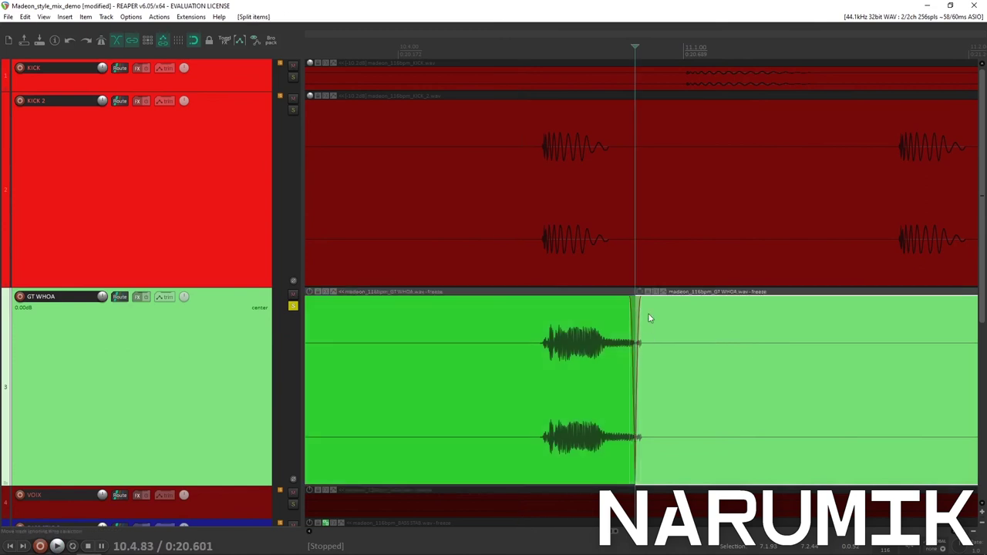
{"action": "left_click_drag", "start_coordinate": [637, 315], "coordinate": [679, 321]}
{"action": "key", "text": "ctrl+z"}
{"action": "left_click_drag", "start_coordinate": [638, 374], "coordinate": [687, 373]}
Step: Play the first GT WHOA piece from 10.4.35 and try trimming its end slightly shorter
{"action": "left_click", "coordinate": [507, 342]}
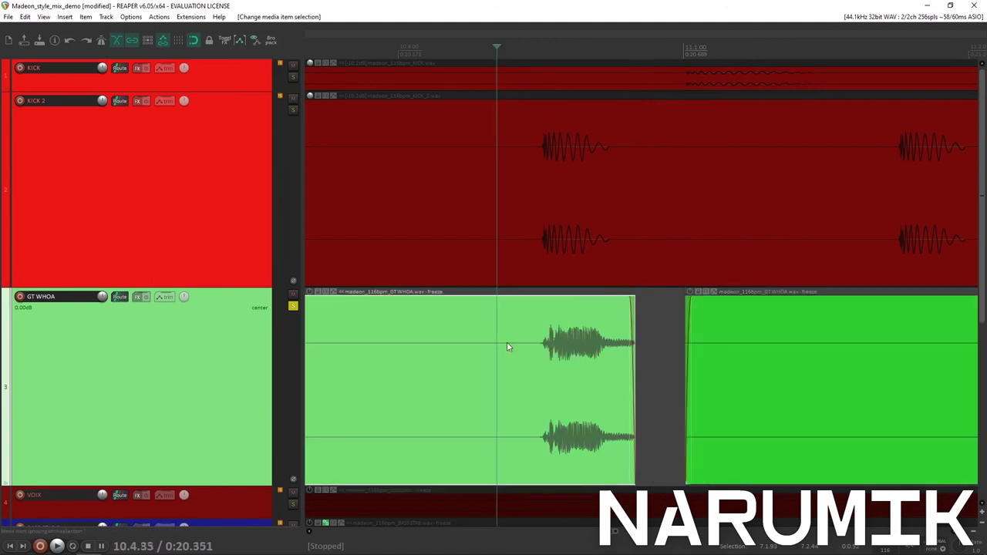
{"action": "key", "text": "space"}
{"action": "key", "text": "space"}
{"action": "left_click_drag", "start_coordinate": [631, 306], "coordinate": [625, 308]}
{"action": "key", "text": "space"}
{"action": "key", "text": "space"}
{"action": "key", "text": "space"}
{"action": "key", "text": "space"}
{"action": "key", "text": "space"}
{"action": "key", "text": "space"}
Step: Undo the split and edge trims on the GT WHOA item
{"action": "key", "text": "ctrl+z"}
{"action": "key", "text": "ctrl+z"}
{"action": "key", "text": "ctrl+z"}
{"action": "key", "text": "ctrl+z"}
Step: Clear the GT WHOA solo so that all tracks are unsoloed
{"action": "scroll", "coordinate": [564, 320], "scroll_direction": "down", "scroll_amount": 5}
{"action": "scroll", "coordinate": [627, 308], "scroll_direction": "up", "scroll_amount": 3, "text": "ctrl"}
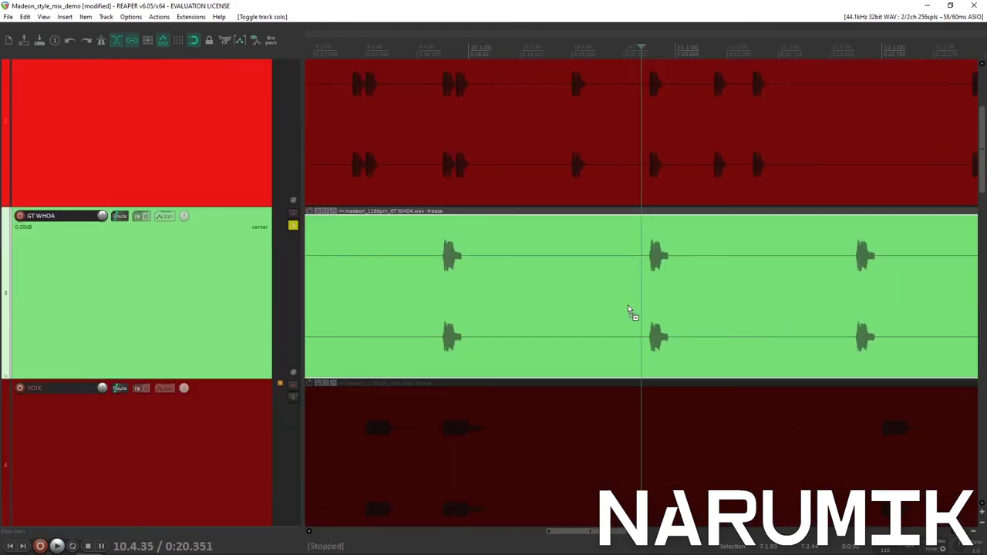
{"action": "scroll", "coordinate": [627, 305], "scroll_direction": "down", "scroll_amount": 5}
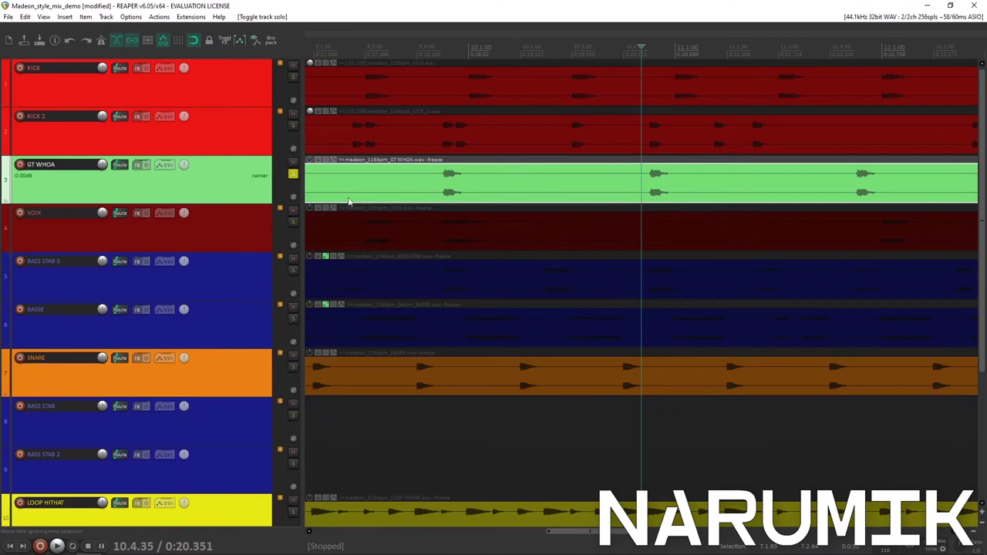
{"action": "left_click", "coordinate": [293, 174], "text": "ctrl"}
Step: Look over the aligned items across all tracks of the arrangement
{"action": "scroll", "coordinate": [558, 162], "scroll_direction": "down", "scroll_amount": 5}
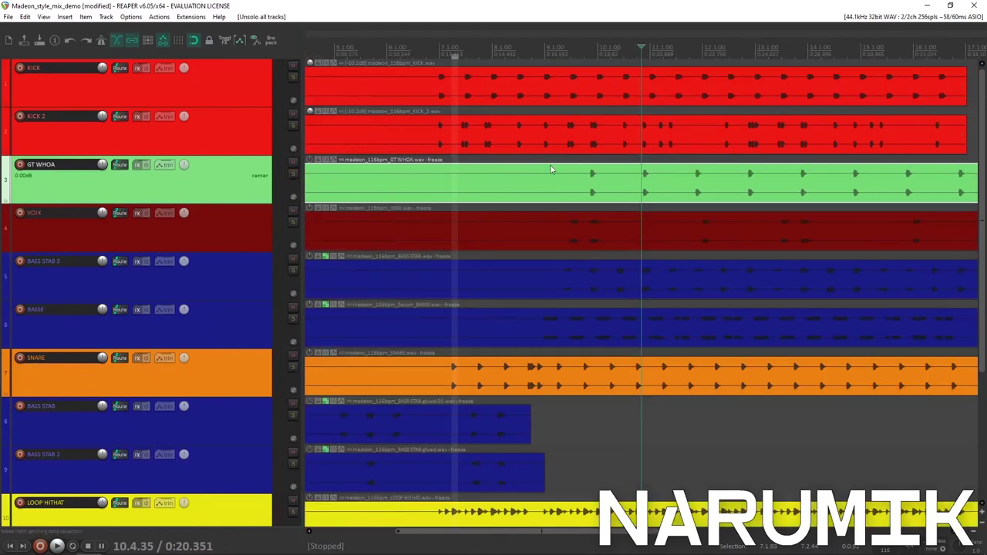
{"action": "scroll", "coordinate": [550, 169], "scroll_direction": "down", "scroll_amount": 2}
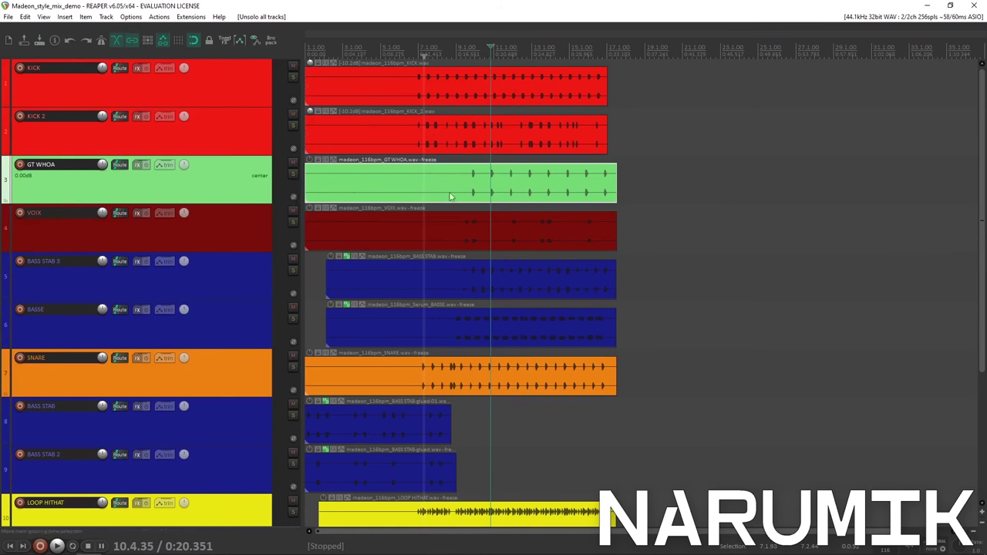
{"action": "scroll", "coordinate": [502, 226], "scroll_direction": "up", "scroll_amount": 3}
{"action": "scroll", "coordinate": [501, 226], "scroll_direction": "down", "scroll_amount": 4}
{"action": "scroll", "coordinate": [501, 226], "scroll_direction": "up", "scroll_amount": 3}
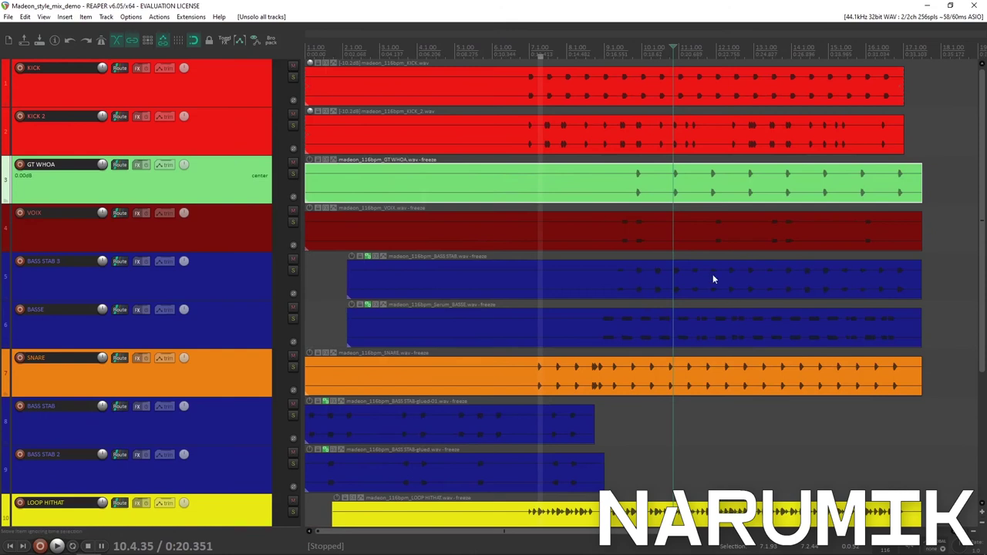
{"action": "scroll", "coordinate": [711, 226], "scroll_direction": "up", "scroll_amount": 3}
{"action": "scroll", "coordinate": [708, 225], "scroll_direction": "up", "scroll_amount": 2}
{"action": "scroll", "coordinate": [709, 224], "scroll_direction": "down", "scroll_amount": 2}
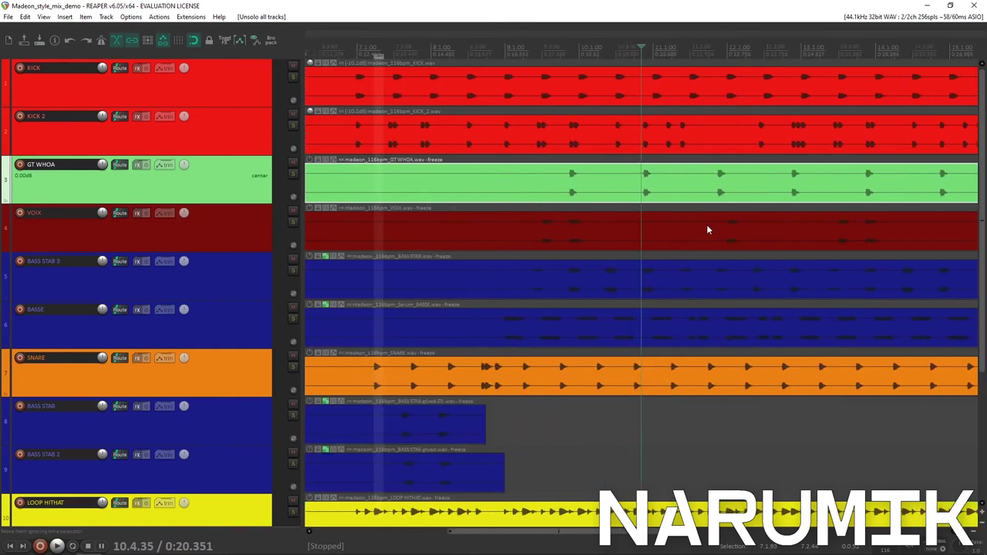
Step: Move the GT WHOA track to the end of the track list, below SYNTH
{"action": "scroll", "coordinate": [707, 226], "scroll_direction": "down", "scroll_amount": 4}
{"action": "scroll", "coordinate": [399, 190], "scroll_direction": "down", "scroll_amount": 5}
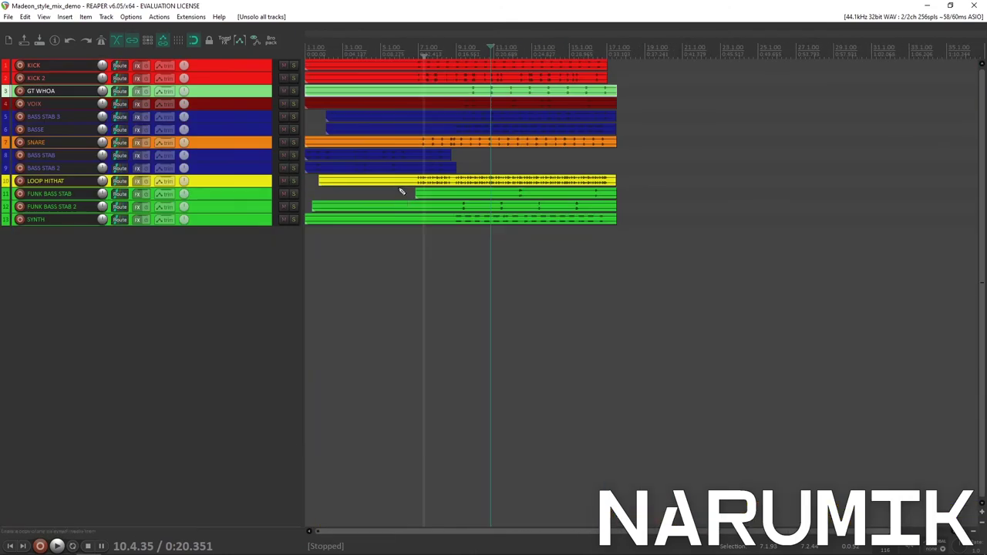
{"action": "left_click_drag", "start_coordinate": [255, 92], "coordinate": [222, 224]}
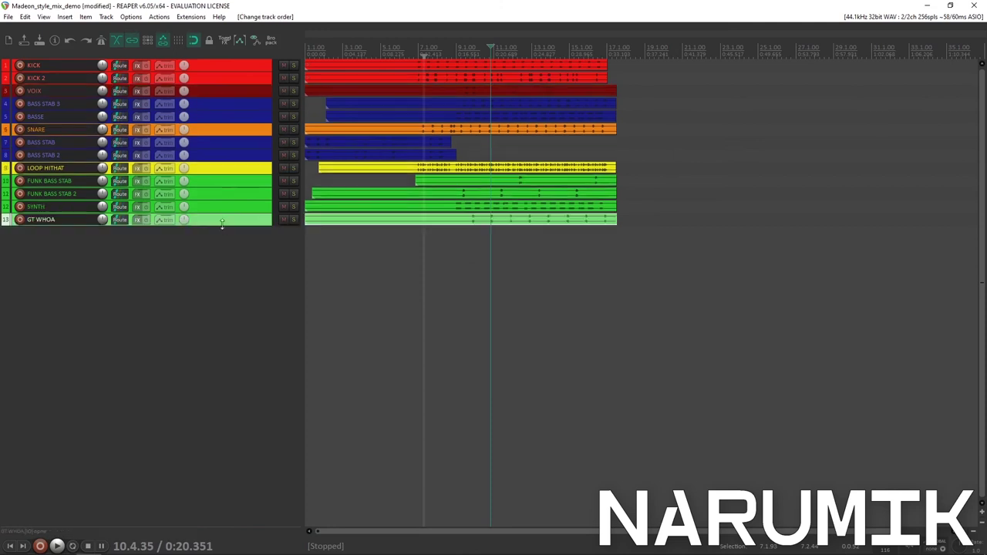
Step: Select the VOIX item near its hit at 9.4.41 and solo KICK 2 together with VOIX
{"action": "left_click", "coordinate": [248, 94]}
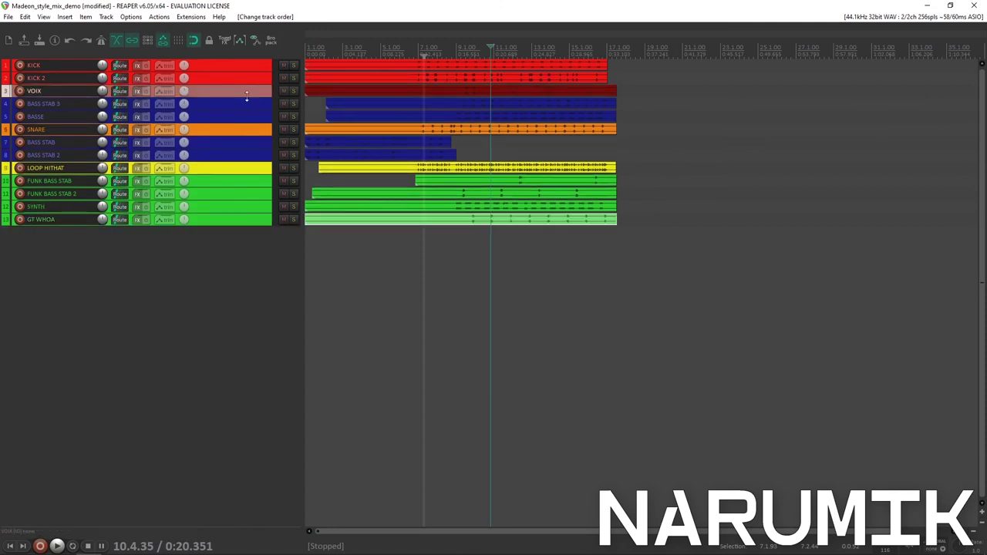
{"action": "left_click_drag", "start_coordinate": [242, 97], "coordinate": [286, 236]}
{"action": "left_click", "coordinate": [476, 162]}
{"action": "scroll", "coordinate": [676, 154], "scroll_direction": "up", "scroll_amount": 5}
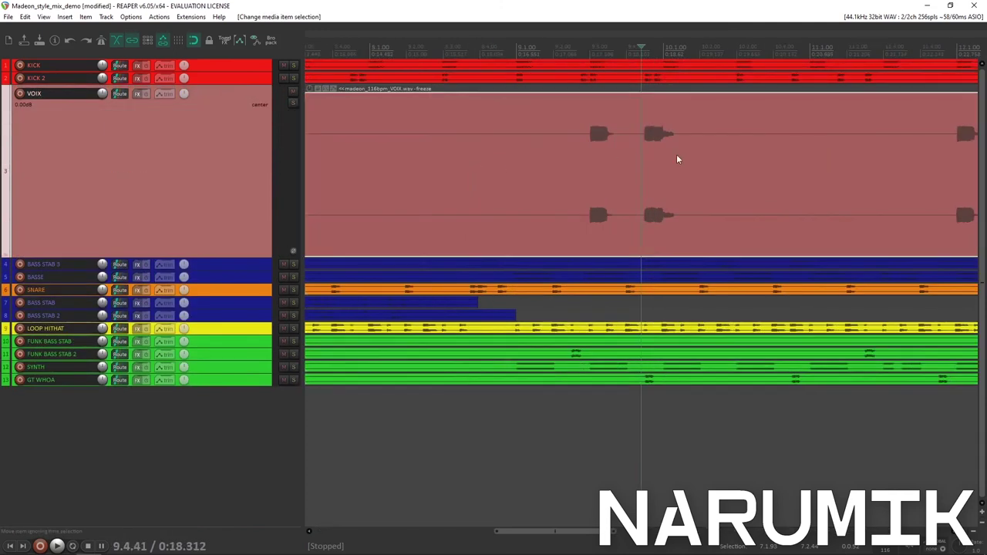
{"action": "left_click", "coordinate": [294, 78]}
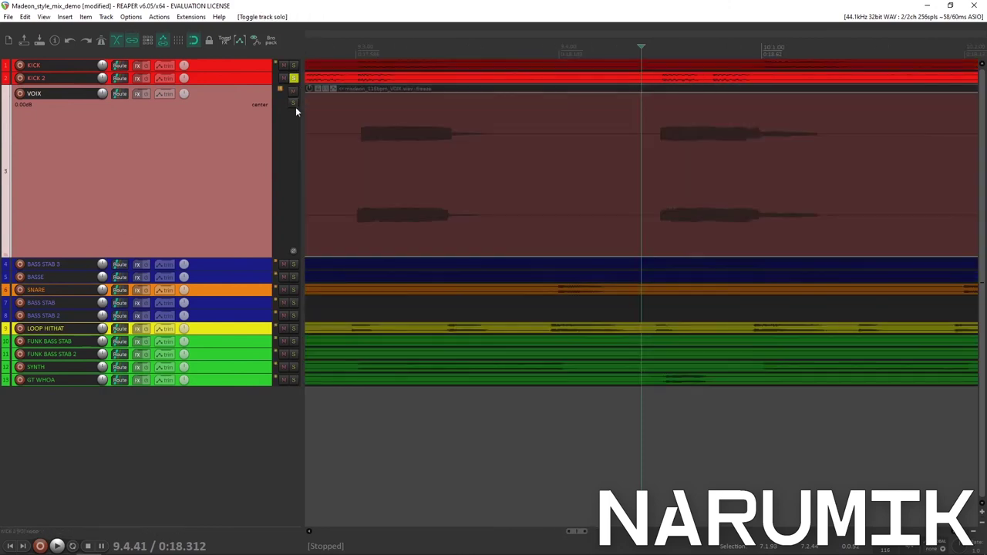
{"action": "left_click", "coordinate": [294, 103]}
Step: Shift the VOIX item so its hit just before bar 10 starts in line with the KICK 2 waveform
{"action": "scroll", "coordinate": [613, 156], "scroll_direction": "up", "scroll_amount": 5}
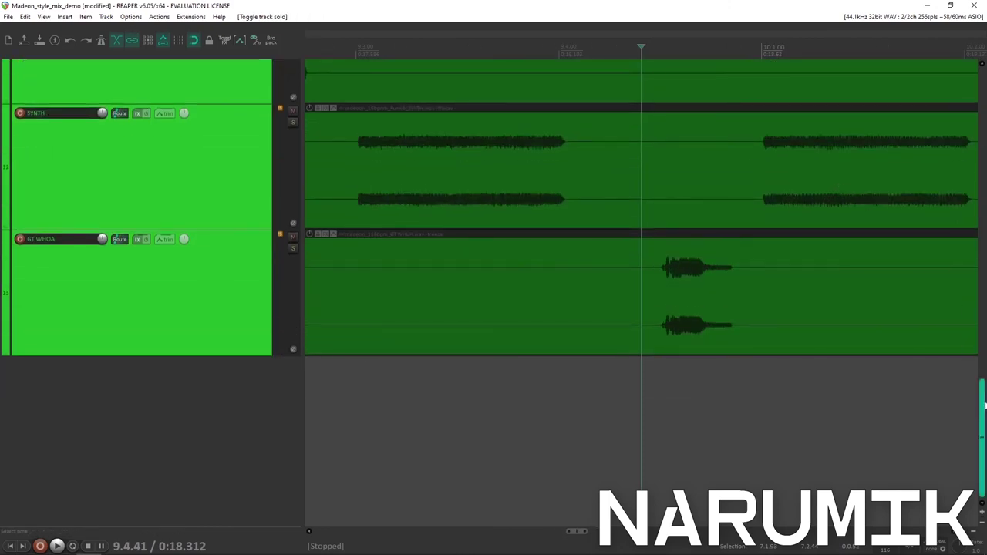
{"action": "scroll", "coordinate": [724, 242], "scroll_direction": "up", "scroll_amount": 10}
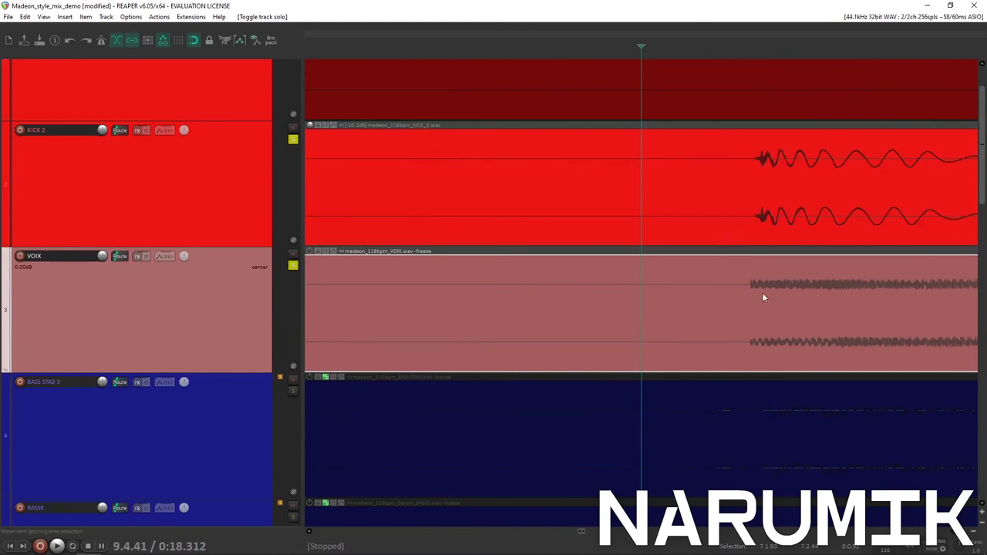
{"action": "left_click", "coordinate": [762, 294]}
{"action": "scroll", "coordinate": [752, 295], "scroll_direction": "up", "scroll_amount": 10}
{"action": "left_click_drag", "start_coordinate": [616, 294], "coordinate": [738, 294]}
{"action": "scroll", "coordinate": [638, 286], "scroll_direction": "up", "scroll_amount": 3}
{"action": "scroll", "coordinate": [639, 286], "scroll_direction": "down", "scroll_amount": 2}
{"action": "left_click_drag", "start_coordinate": [592, 281], "coordinate": [639, 285]}
{"action": "scroll", "coordinate": [620, 303], "scroll_direction": "up", "scroll_amount": 4}
{"action": "left_click_drag", "start_coordinate": [679, 313], "coordinate": [546, 309]}
{"action": "left_click_drag", "start_coordinate": [650, 311], "coordinate": [725, 318]}
{"action": "left_click", "coordinate": [525, 302]}
Step: Play the shifted VOIX item together with KICK 2 from just before the hit
{"action": "scroll", "coordinate": [641, 317], "scroll_direction": "down", "scroll_amount": 8}
{"action": "left_click", "coordinate": [597, 303]}
{"action": "key", "text": "space"}
{"action": "scroll", "coordinate": [597, 307], "scroll_direction": "down", "scroll_amount": 4}
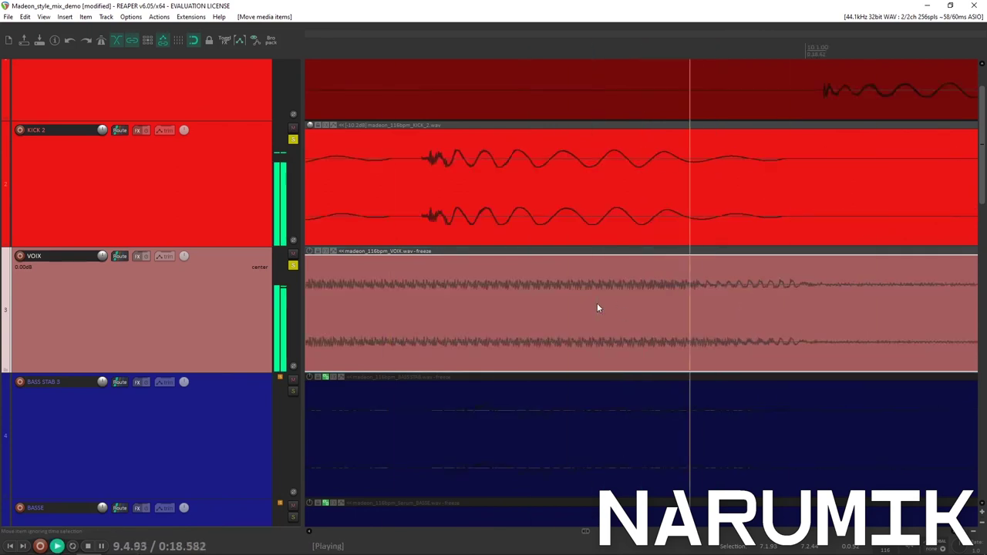
{"action": "key", "text": "space"}
Step: Solo VOIX without KICK 2 and play its tail around bar 10
{"action": "left_click", "coordinate": [692, 284]}
{"action": "left_click", "coordinate": [295, 266], "text": "ctrl"}
{"action": "left_click", "coordinate": [295, 266]}
{"action": "key", "text": "space"}
{"action": "key", "text": "space"}
{"action": "key", "text": "space"}
{"action": "key", "text": "space"}
Step: Examine the end of the VOIX tail around 10.1.28 in the waveform
{"action": "scroll", "coordinate": [695, 311], "scroll_direction": "up", "scroll_amount": 6}
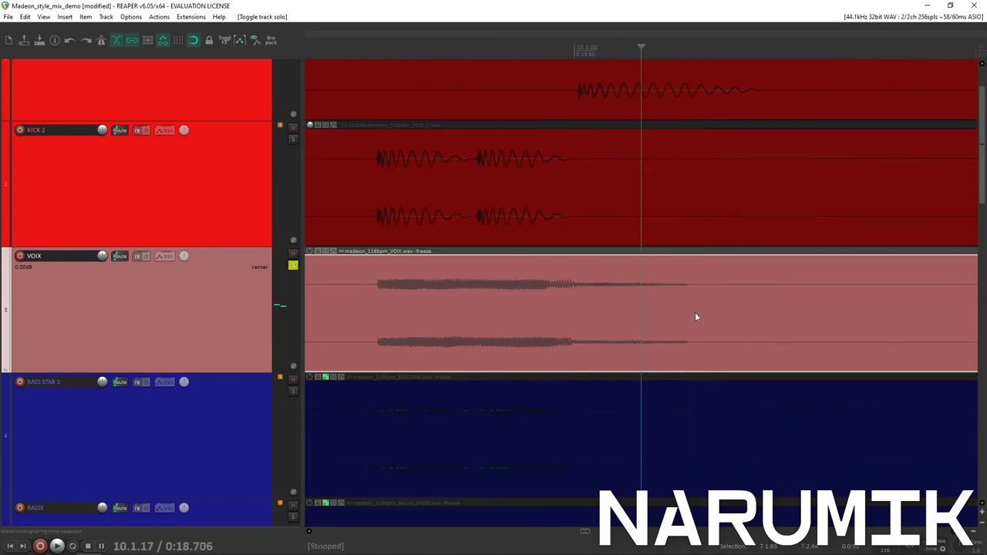
{"action": "scroll", "coordinate": [697, 311], "scroll_direction": "down", "scroll_amount": 5}
{"action": "scroll", "coordinate": [695, 310], "scroll_direction": "up", "scroll_amount": 5}
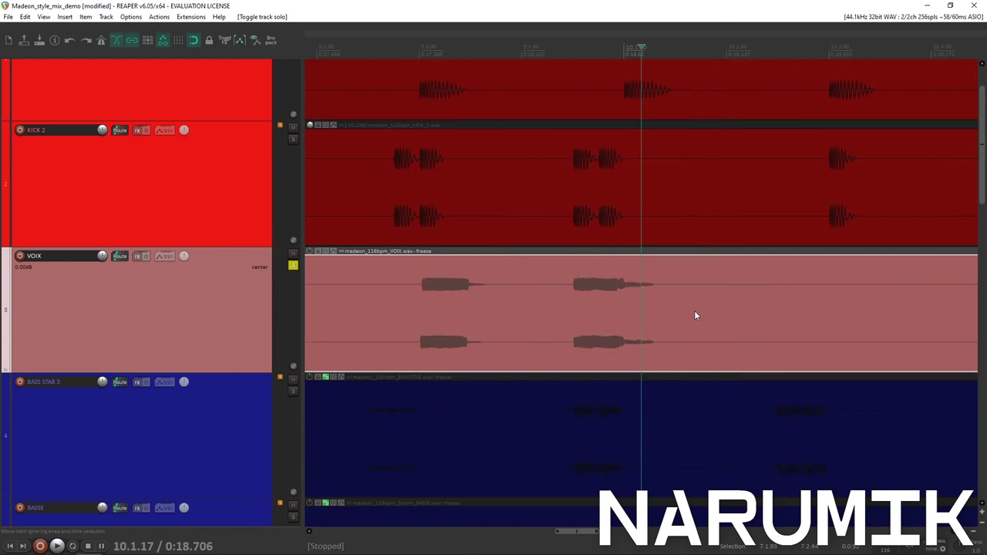
{"action": "scroll", "coordinate": [701, 309], "scroll_direction": "up", "scroll_amount": 8}
{"action": "left_click", "coordinate": [820, 306]}
{"action": "scroll", "coordinate": [813, 308], "scroll_direction": "up", "scroll_amount": 7}
{"action": "scroll", "coordinate": [802, 315], "scroll_direction": "up", "scroll_amount": 2}
{"action": "scroll", "coordinate": [808, 356], "scroll_direction": "down", "scroll_amount": 10}
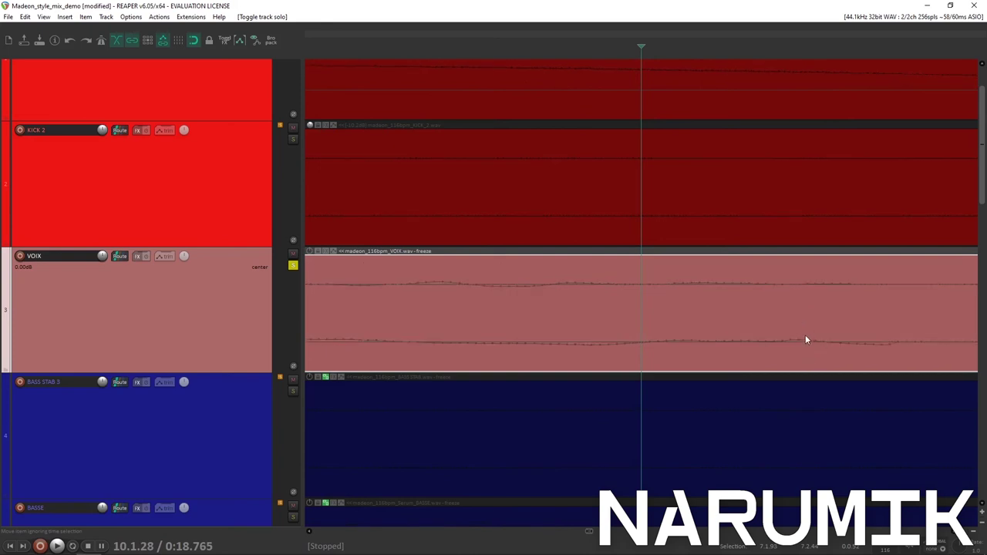
{"action": "scroll", "coordinate": [570, 286], "scroll_direction": "down", "scroll_amount": 3}
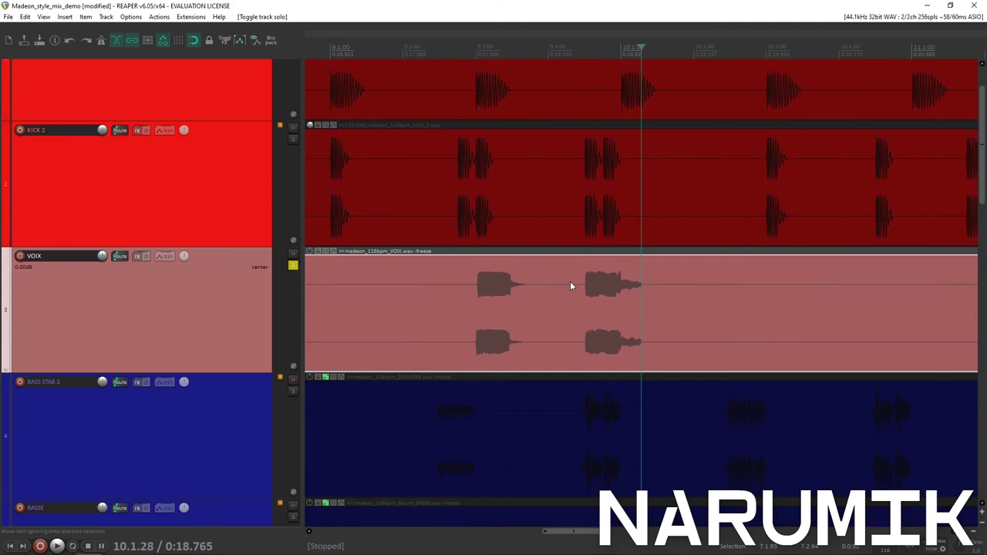
Step: Place the edit cursor at 9.2.23, save the project and unsolo all tracks
{"action": "left_click", "coordinate": [420, 285]}
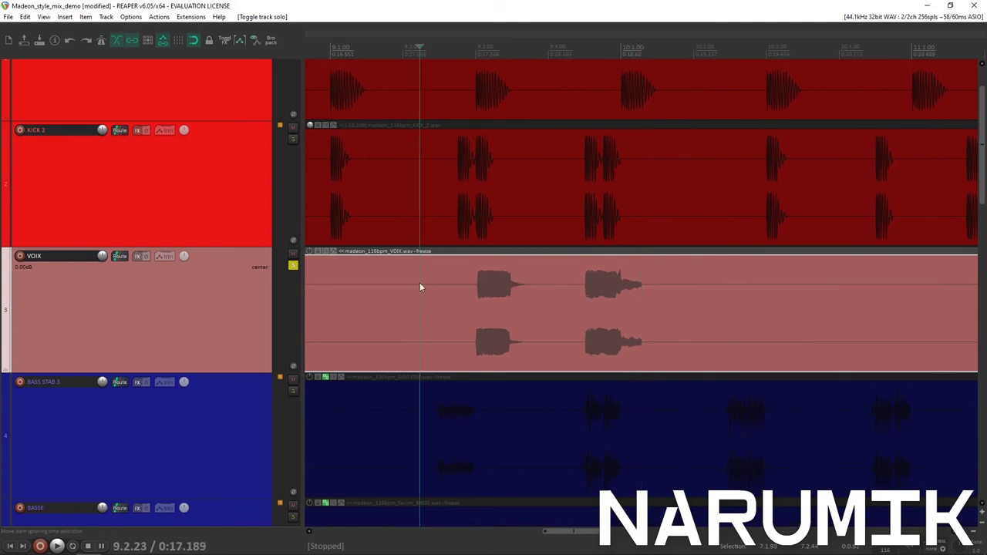
{"action": "key", "text": "ctrl+s"}
{"action": "left_click", "coordinate": [292, 266]}
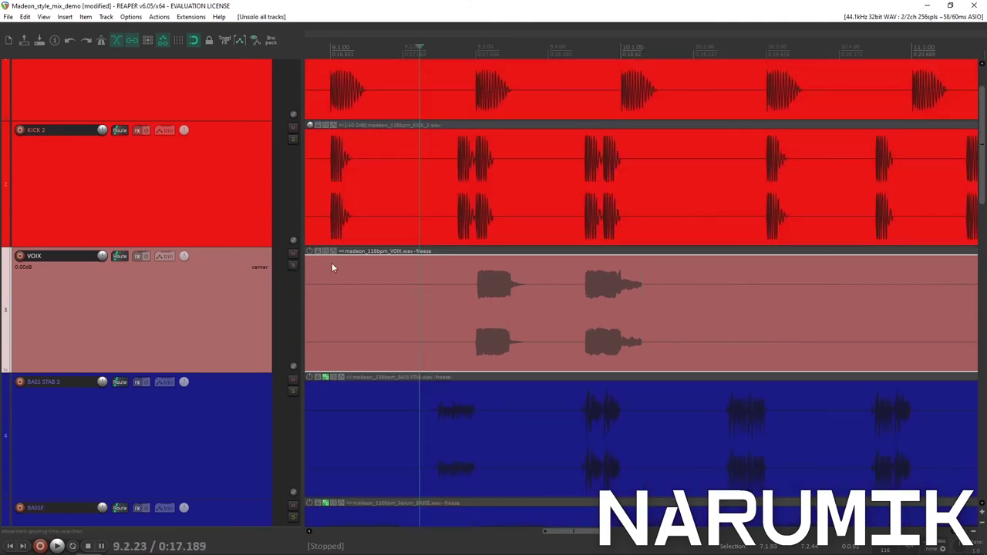
Step: Move the VOIX track to the end of the track list, below GT WHOA
{"action": "scroll", "coordinate": [503, 251], "scroll_direction": "down", "scroll_amount": 3}
{"action": "scroll", "coordinate": [505, 248], "scroll_direction": "down", "scroll_amount": 4}
{"action": "scroll", "coordinate": [505, 248], "scroll_direction": "down", "scroll_amount": 6}
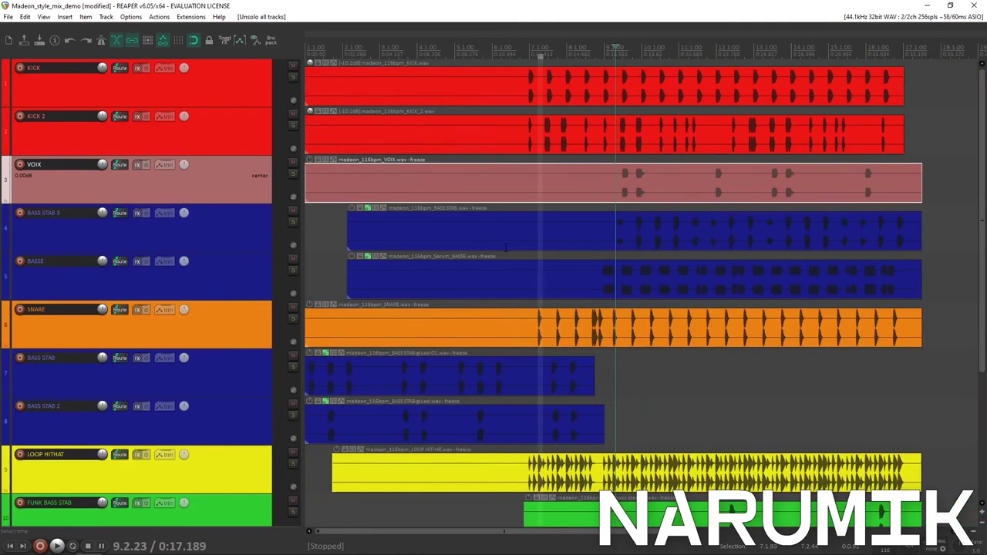
{"action": "scroll", "coordinate": [478, 179], "scroll_direction": "up", "scroll_amount": 3}
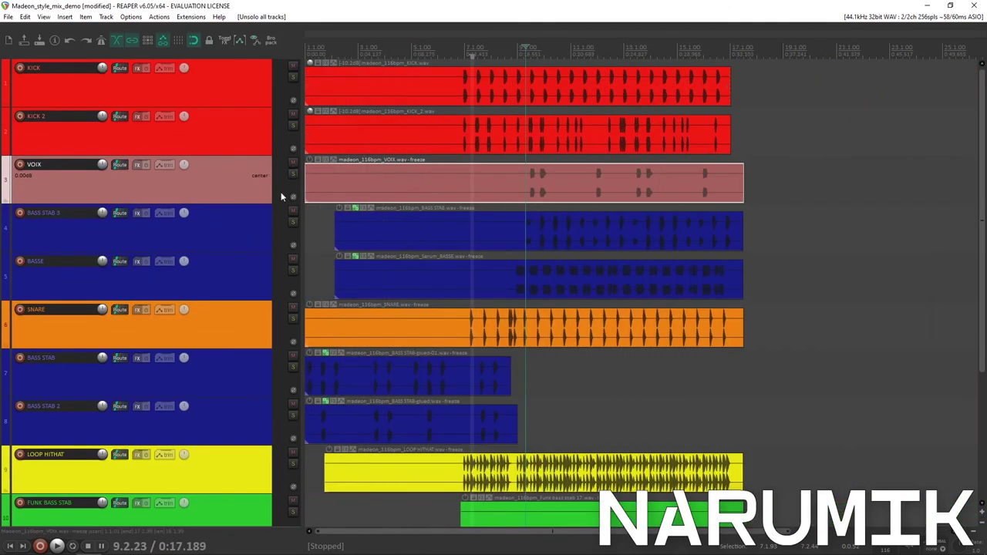
{"action": "left_click", "coordinate": [216, 219]}
{"action": "scroll", "coordinate": [399, 160], "scroll_direction": "down", "scroll_amount": 5}
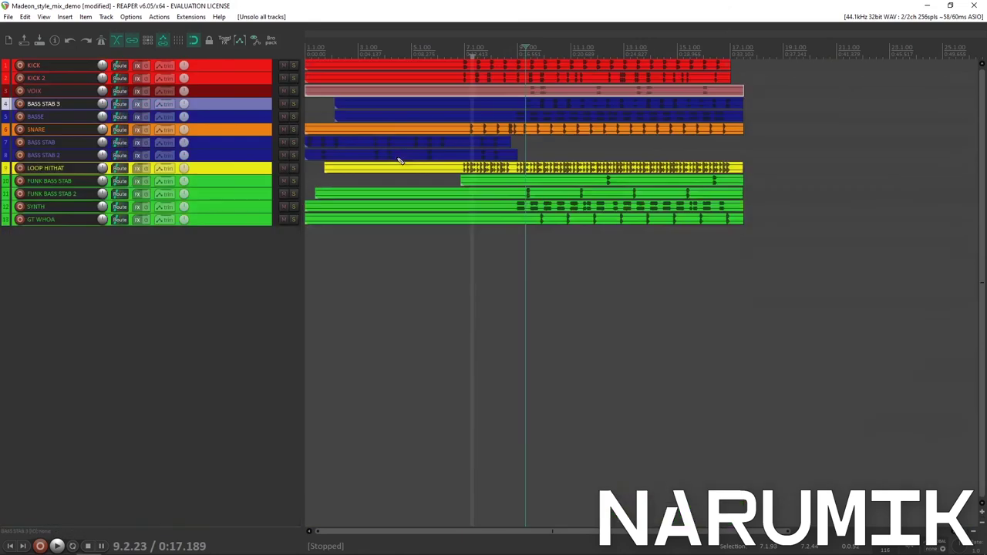
{"action": "left_click", "coordinate": [243, 93]}
{"action": "left_click_drag", "start_coordinate": [228, 98], "coordinate": [211, 224]}
Step: Move the SNARE track directly below KICK 2 and the LOOP HITHAT track below SNARE
{"action": "left_click", "coordinate": [231, 118]}
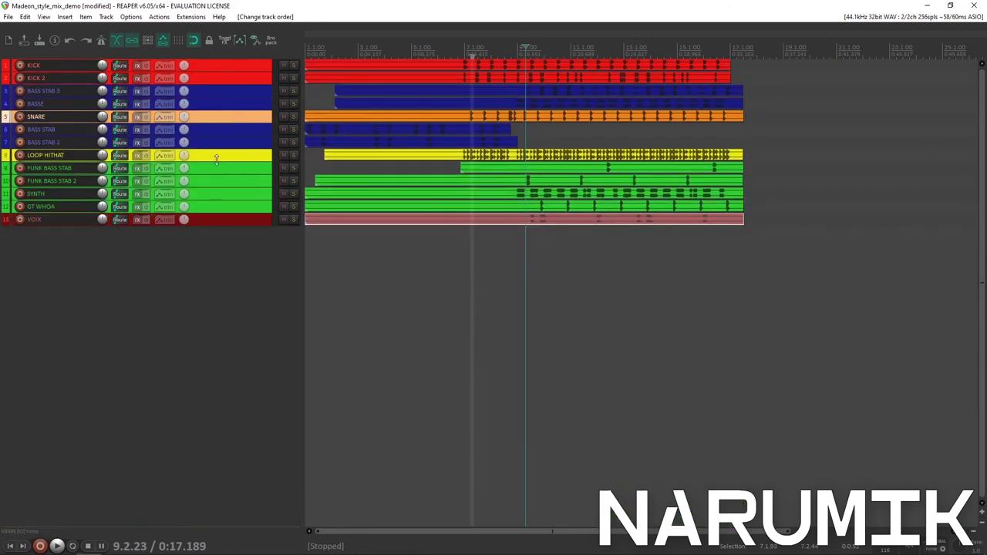
{"action": "left_click_drag", "start_coordinate": [217, 111], "coordinate": [220, 89]}
{"action": "left_click_drag", "start_coordinate": [232, 159], "coordinate": [227, 94]}
Step: Show the mixer beneath the arrangement
{"action": "scroll", "coordinate": [457, 113], "scroll_direction": "down", "scroll_amount": 2}
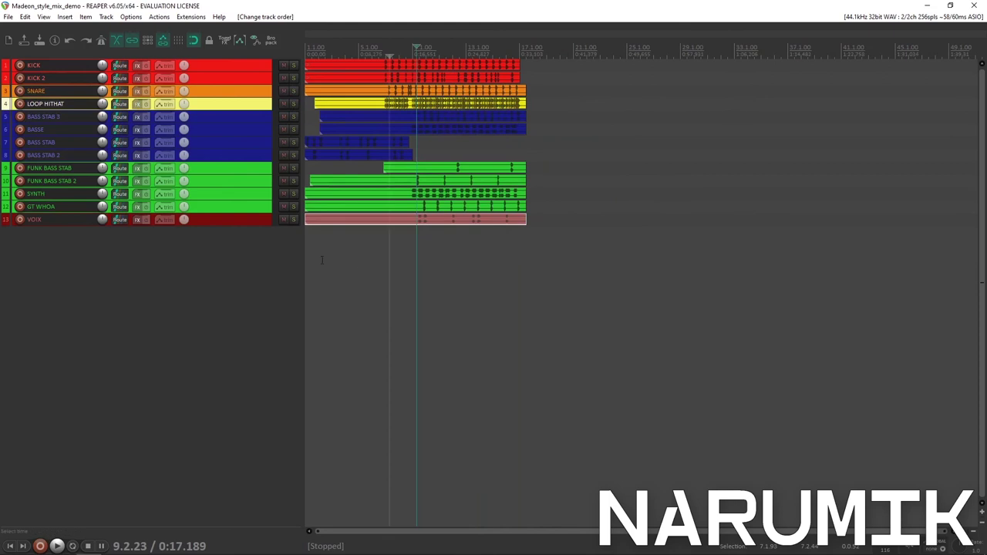
{"action": "key", "text": "ctrl+m"}
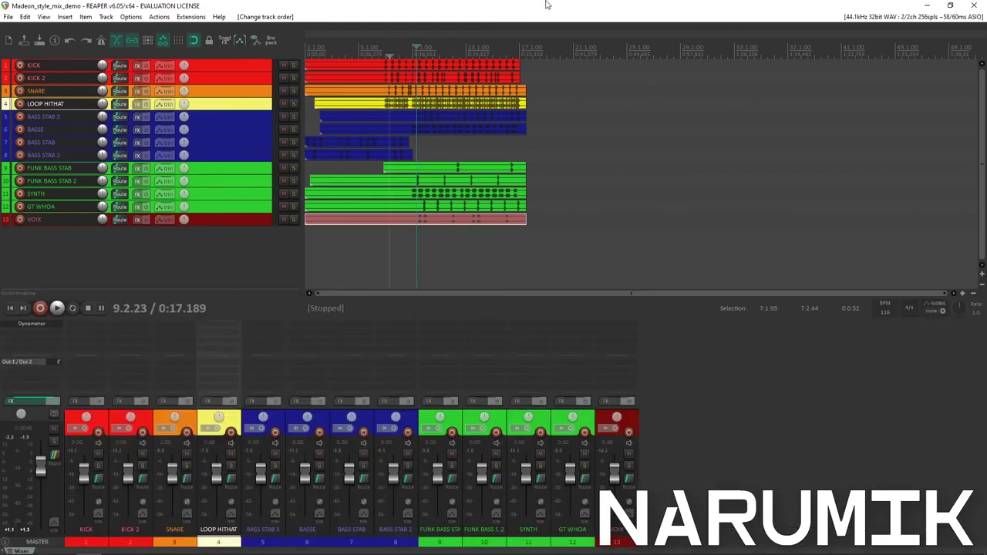
Step: Reset the master peak readings and lower the master volume to about -8.6 dB
{"action": "left_click", "coordinate": [21, 443]}
{"action": "left_click_drag", "start_coordinate": [39, 467], "coordinate": [22, 479]}
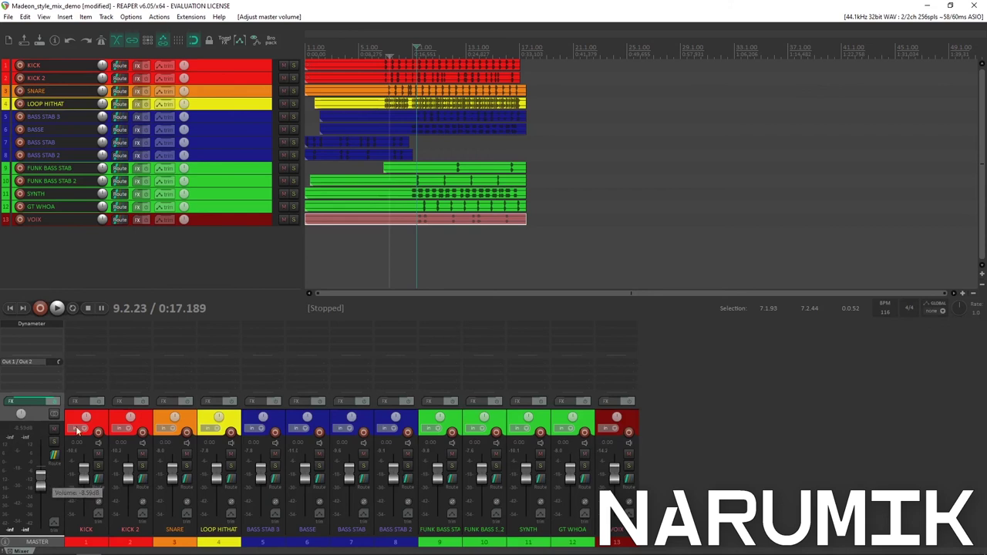
Step: Deselect the VOIX item and play the full arrangement from 1.1.00 to hear all the aligned parts together
{"action": "left_click", "coordinate": [357, 260]}
{"action": "key", "text": "space"}
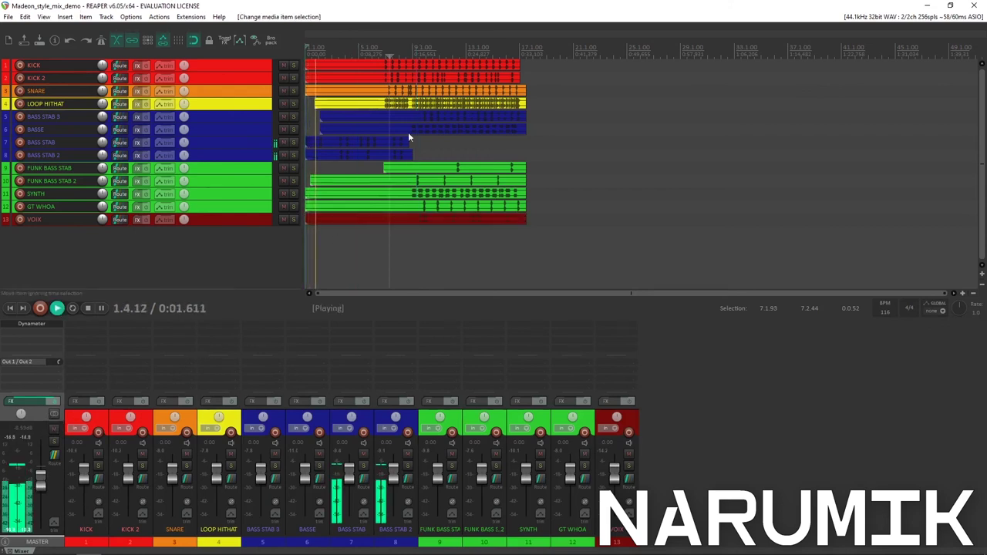
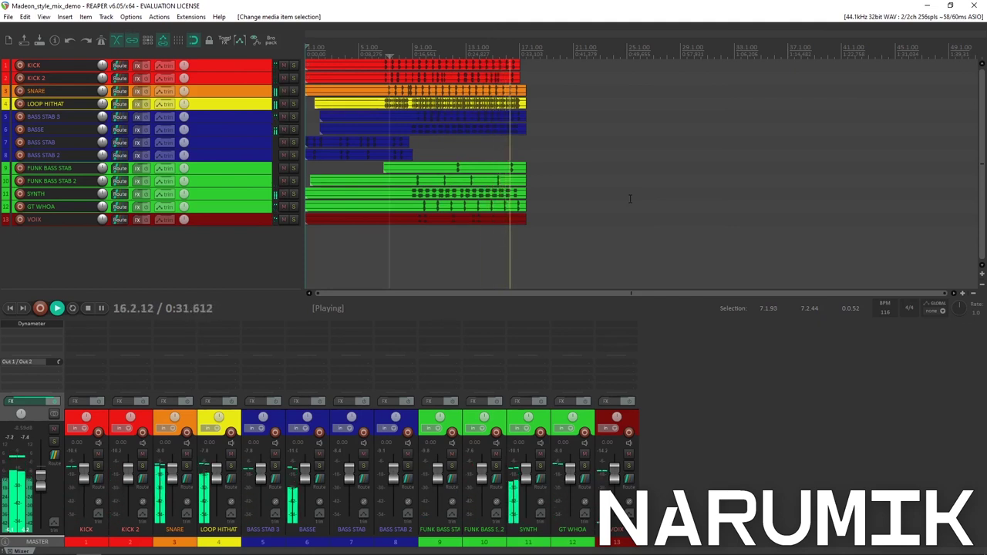
{"action": "key", "text": "space"}
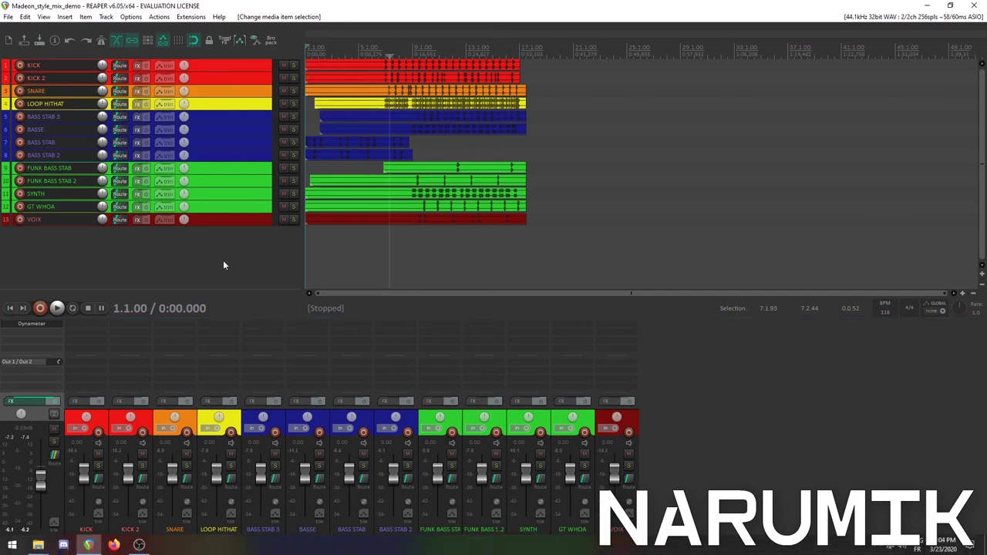
Step: Place the edit cursor at 10.1.78 and briefly play the mix from there
{"action": "left_click", "coordinate": [375, 55]}
{"action": "left_click", "coordinate": [343, 53]}
{"action": "left_click", "coordinate": [425, 46]}
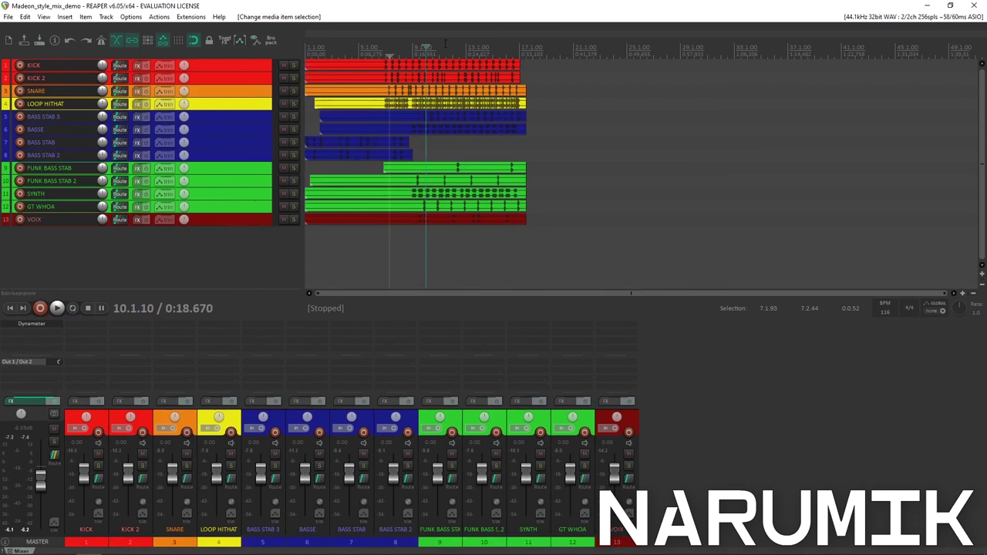
{"action": "left_click", "coordinate": [399, 48]}
{"action": "left_click", "coordinate": [429, 49]}
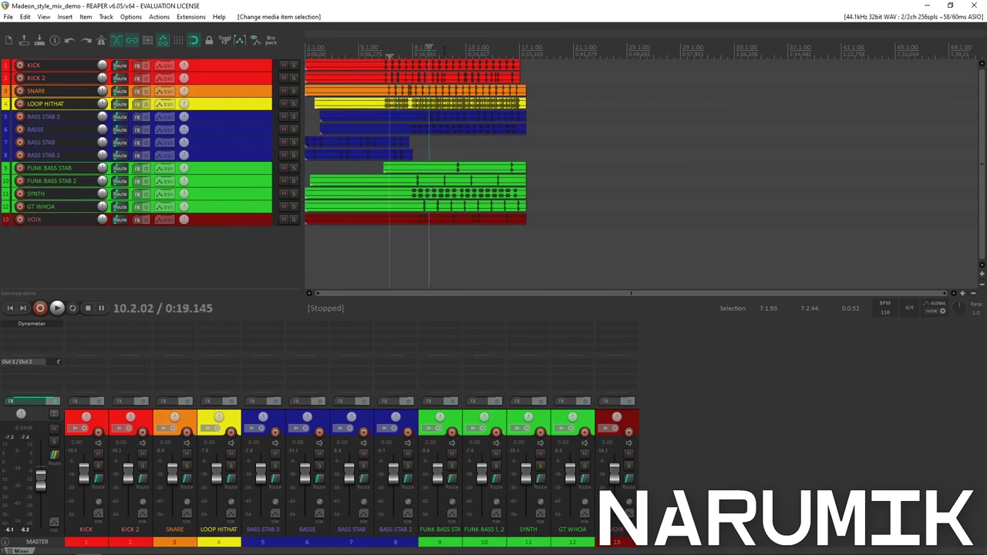
{"action": "left_click", "coordinate": [408, 49]}
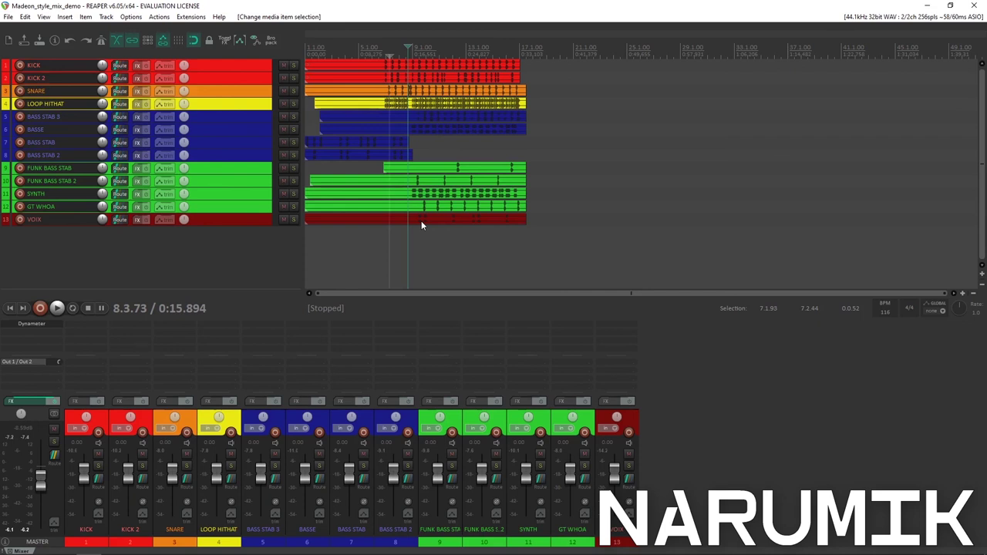
{"action": "scroll", "coordinate": [421, 223], "scroll_direction": "down", "scroll_amount": 3}
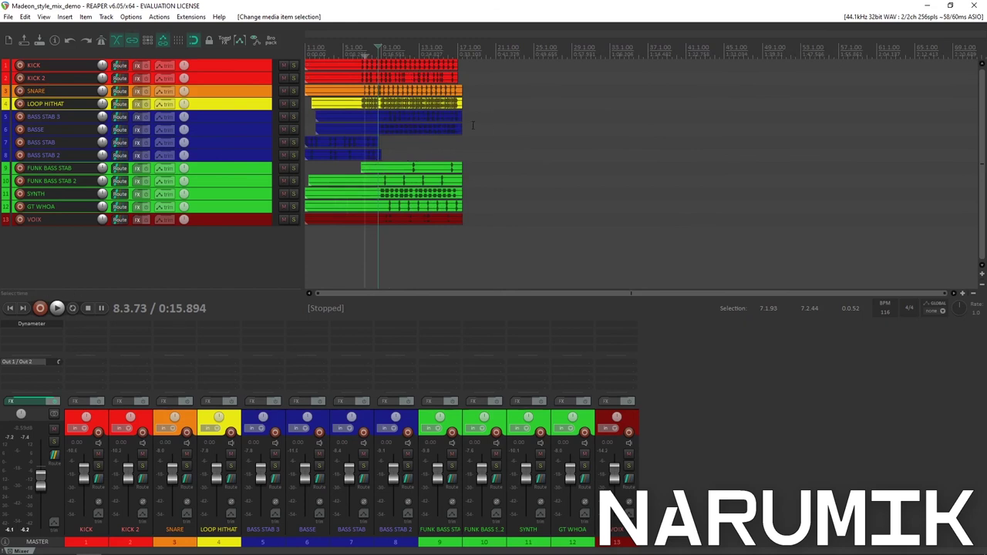
{"action": "key", "text": "space"}
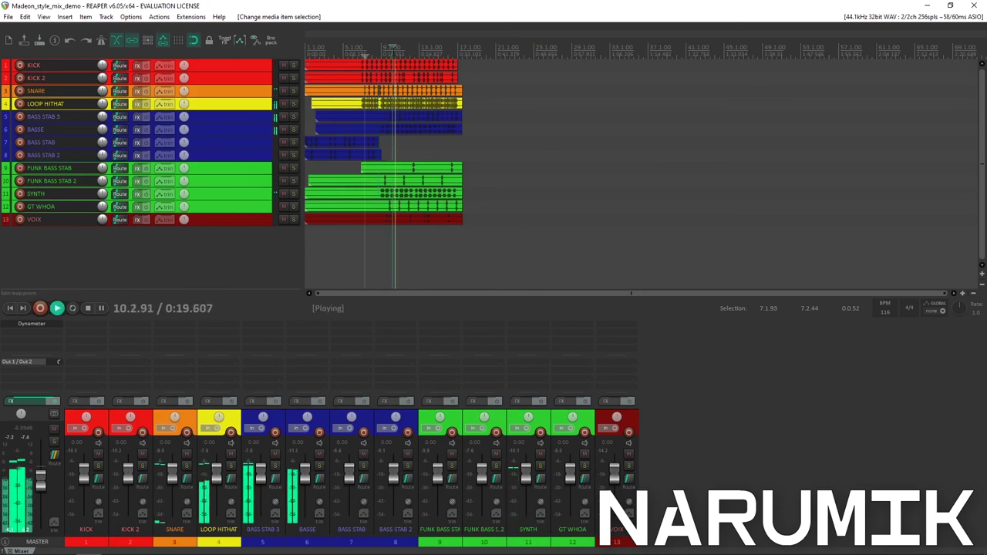
{"action": "key", "text": "space"}
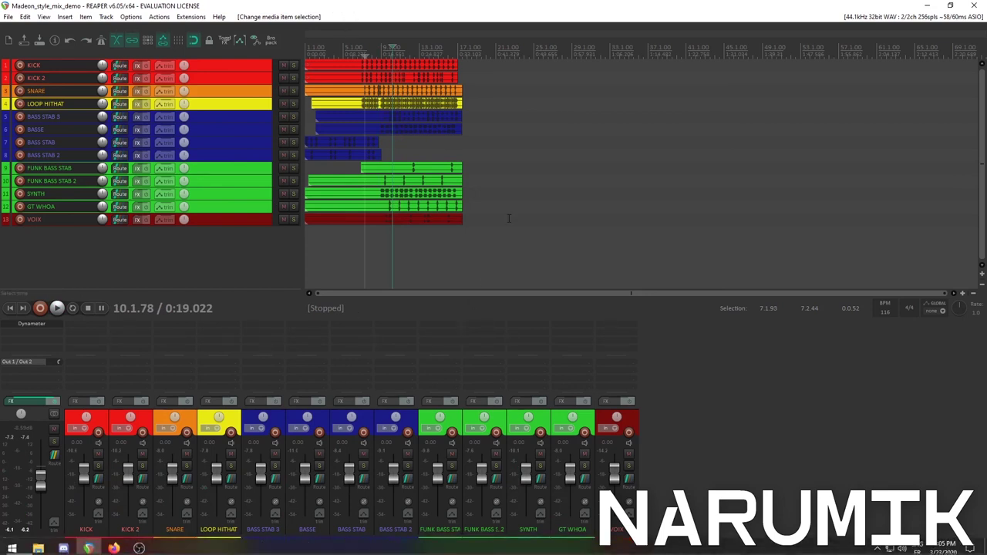
{"action": "scroll", "coordinate": [471, 298], "scroll_direction": "up", "scroll_amount": 4}
{"action": "scroll", "coordinate": [508, 218], "scroll_direction": "down", "scroll_amount": 3}
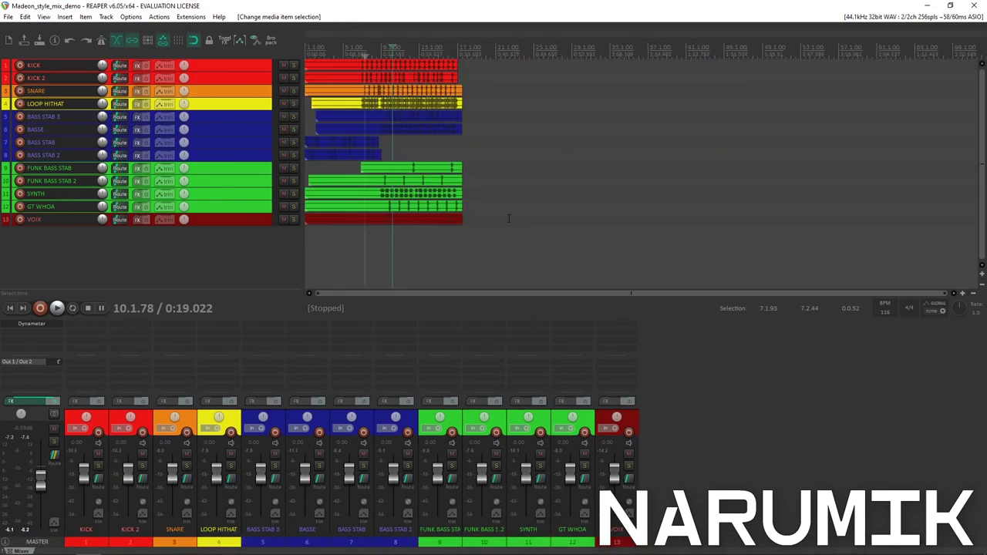
{"action": "scroll", "coordinate": [508, 219], "scroll_direction": "up", "scroll_amount": 2}
{"action": "scroll", "coordinate": [508, 219], "scroll_direction": "down", "scroll_amount": 1}
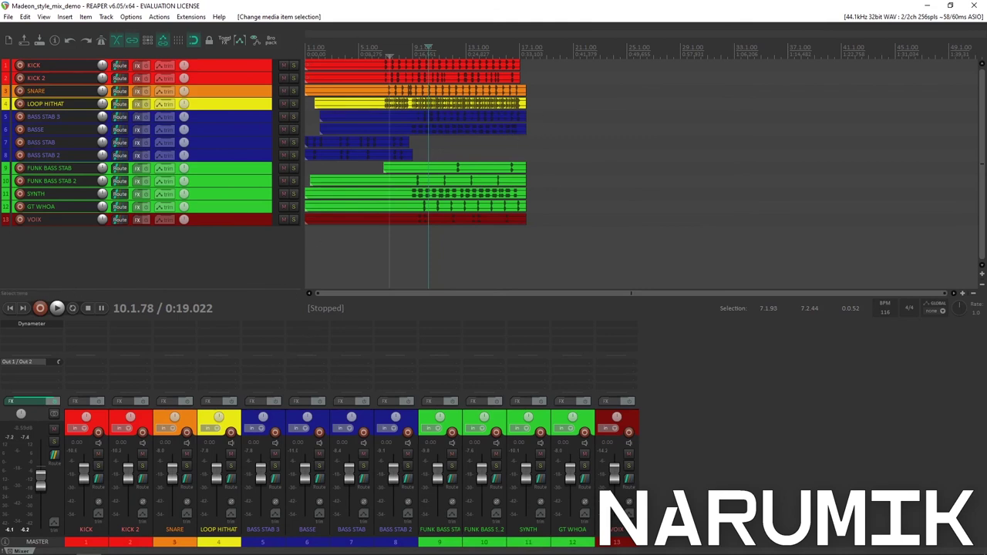
{"action": "scroll", "coordinate": [622, 257], "scroll_direction": "down", "scroll_amount": 2}
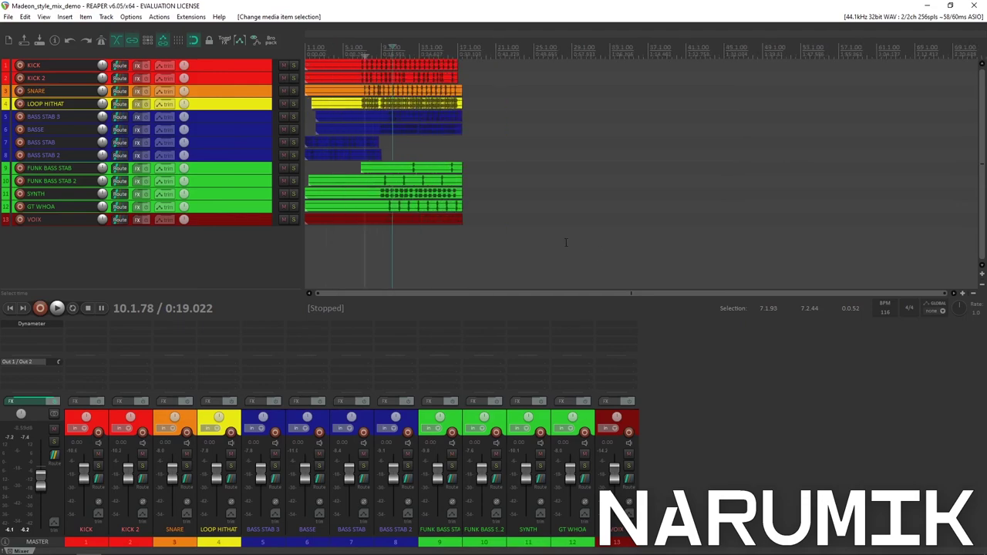